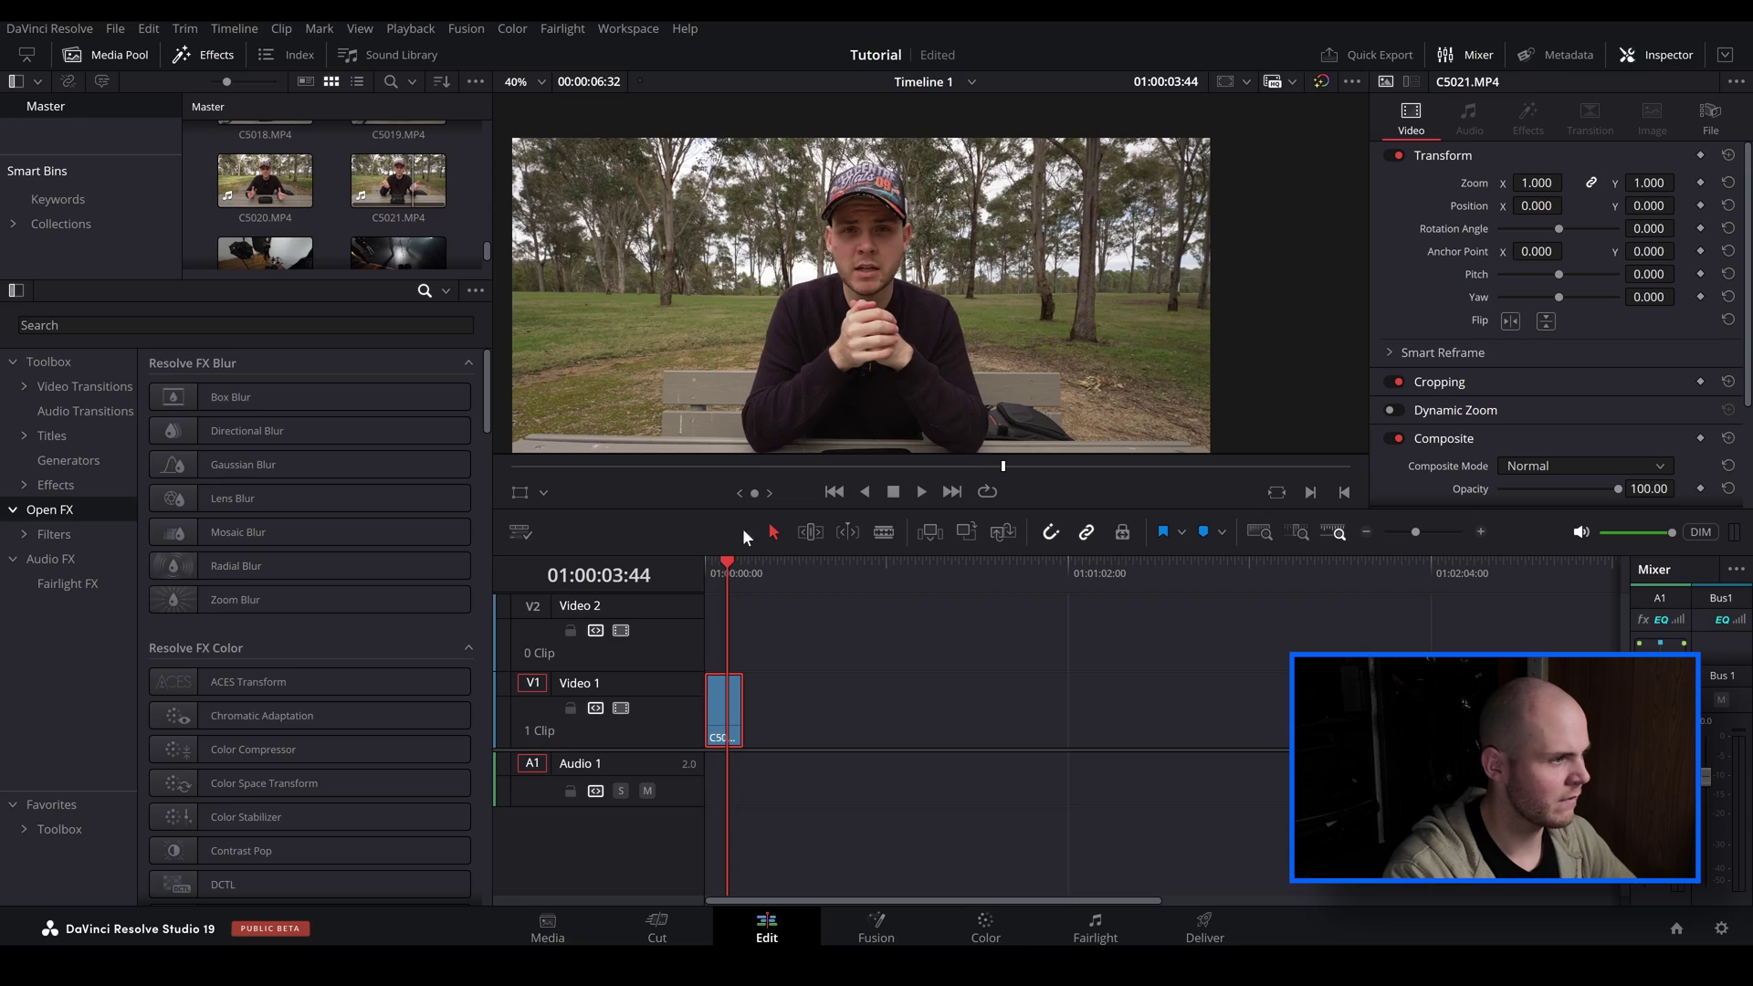
Move the playhead back to 01:00:00:00 at the start of the timeline
scroll(1003, 284, "down", 3)
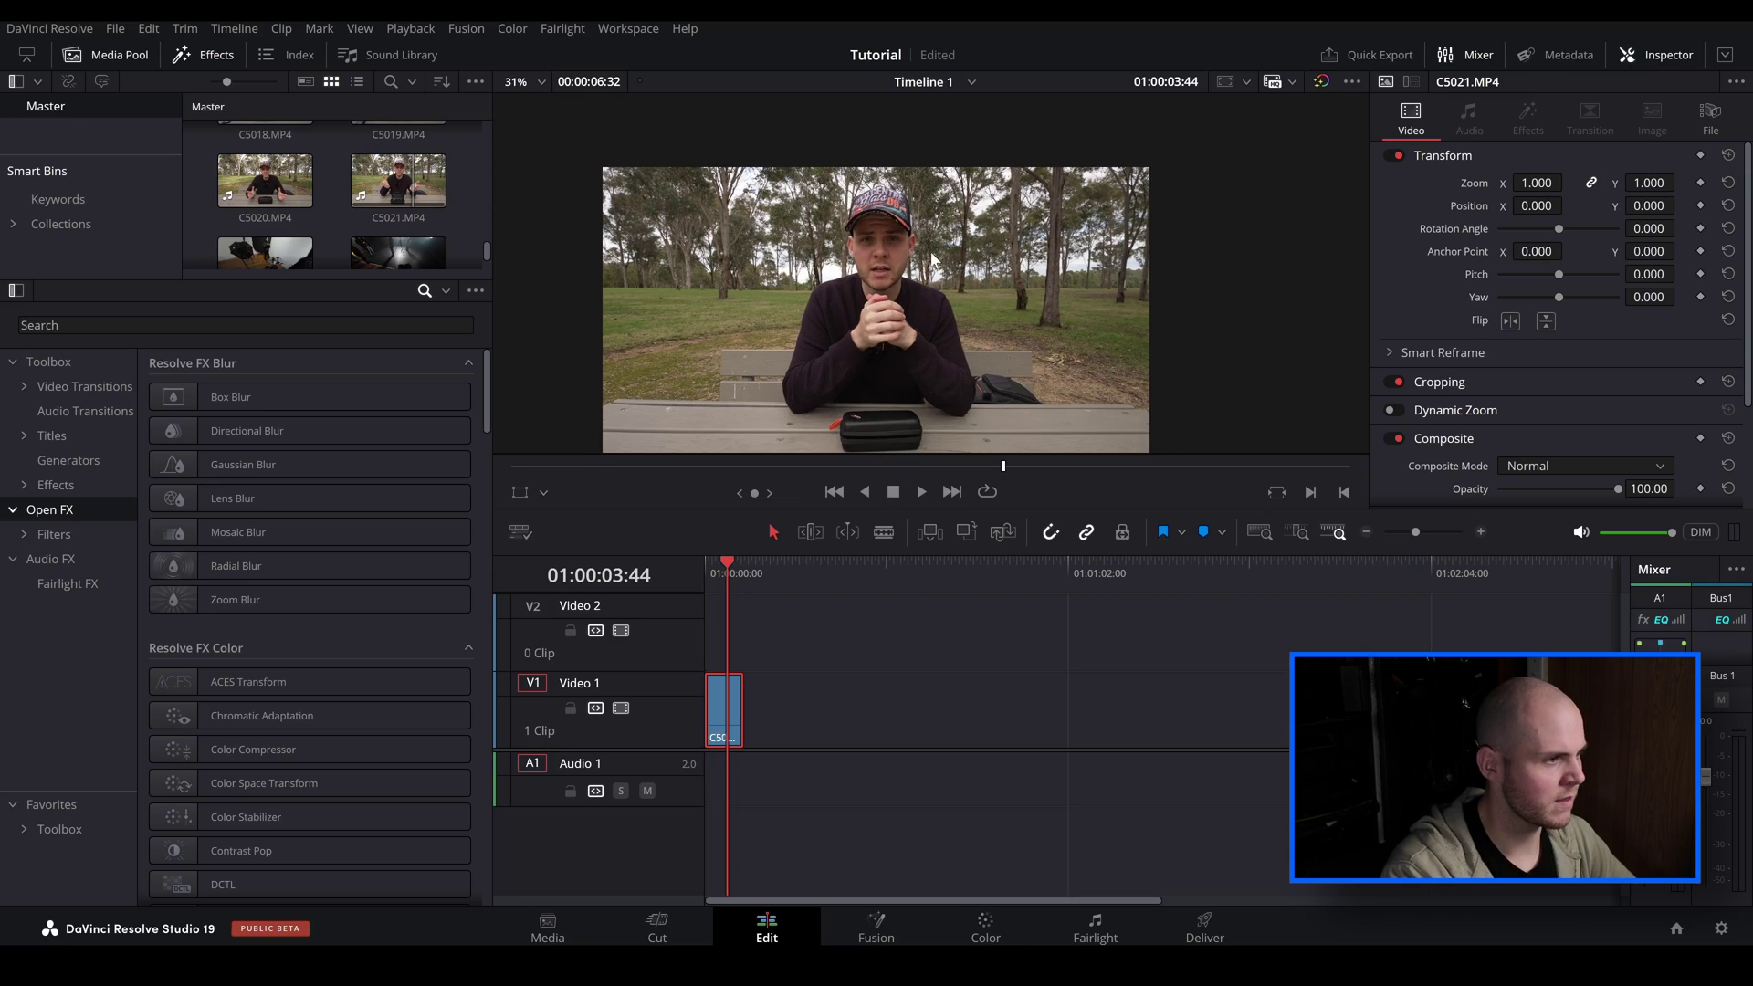
scroll(933, 261, "up", 8)
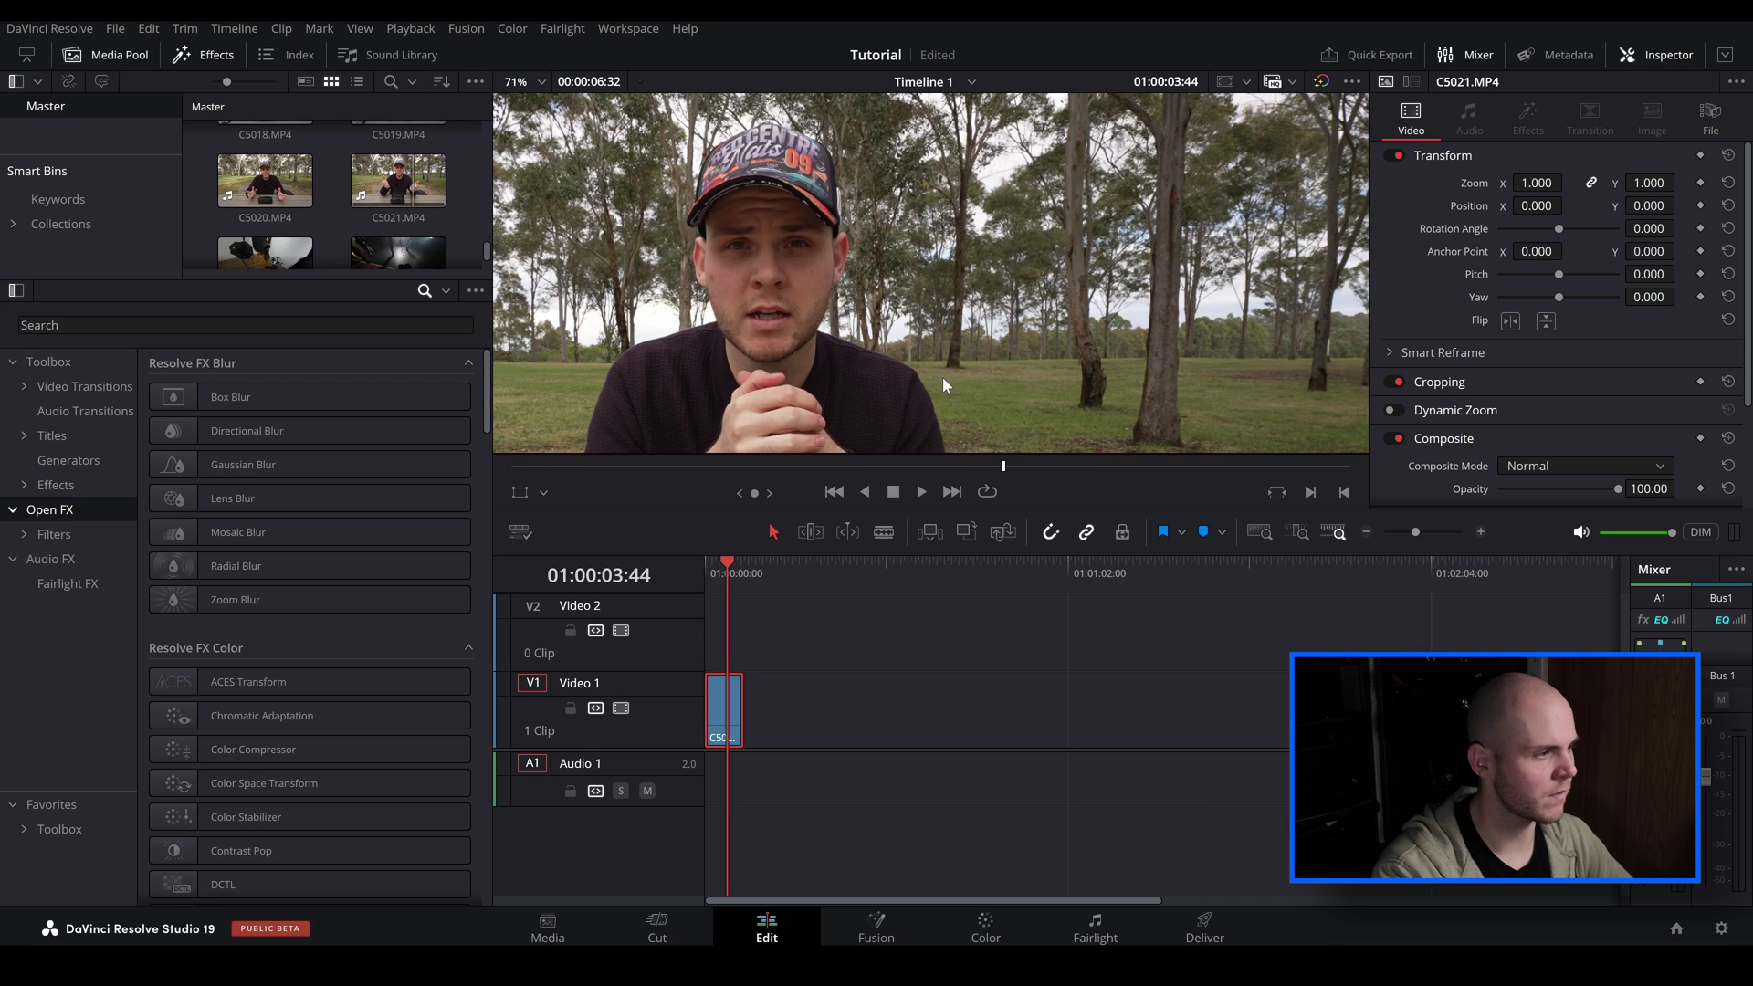
scroll(642, 354, "down", 1)
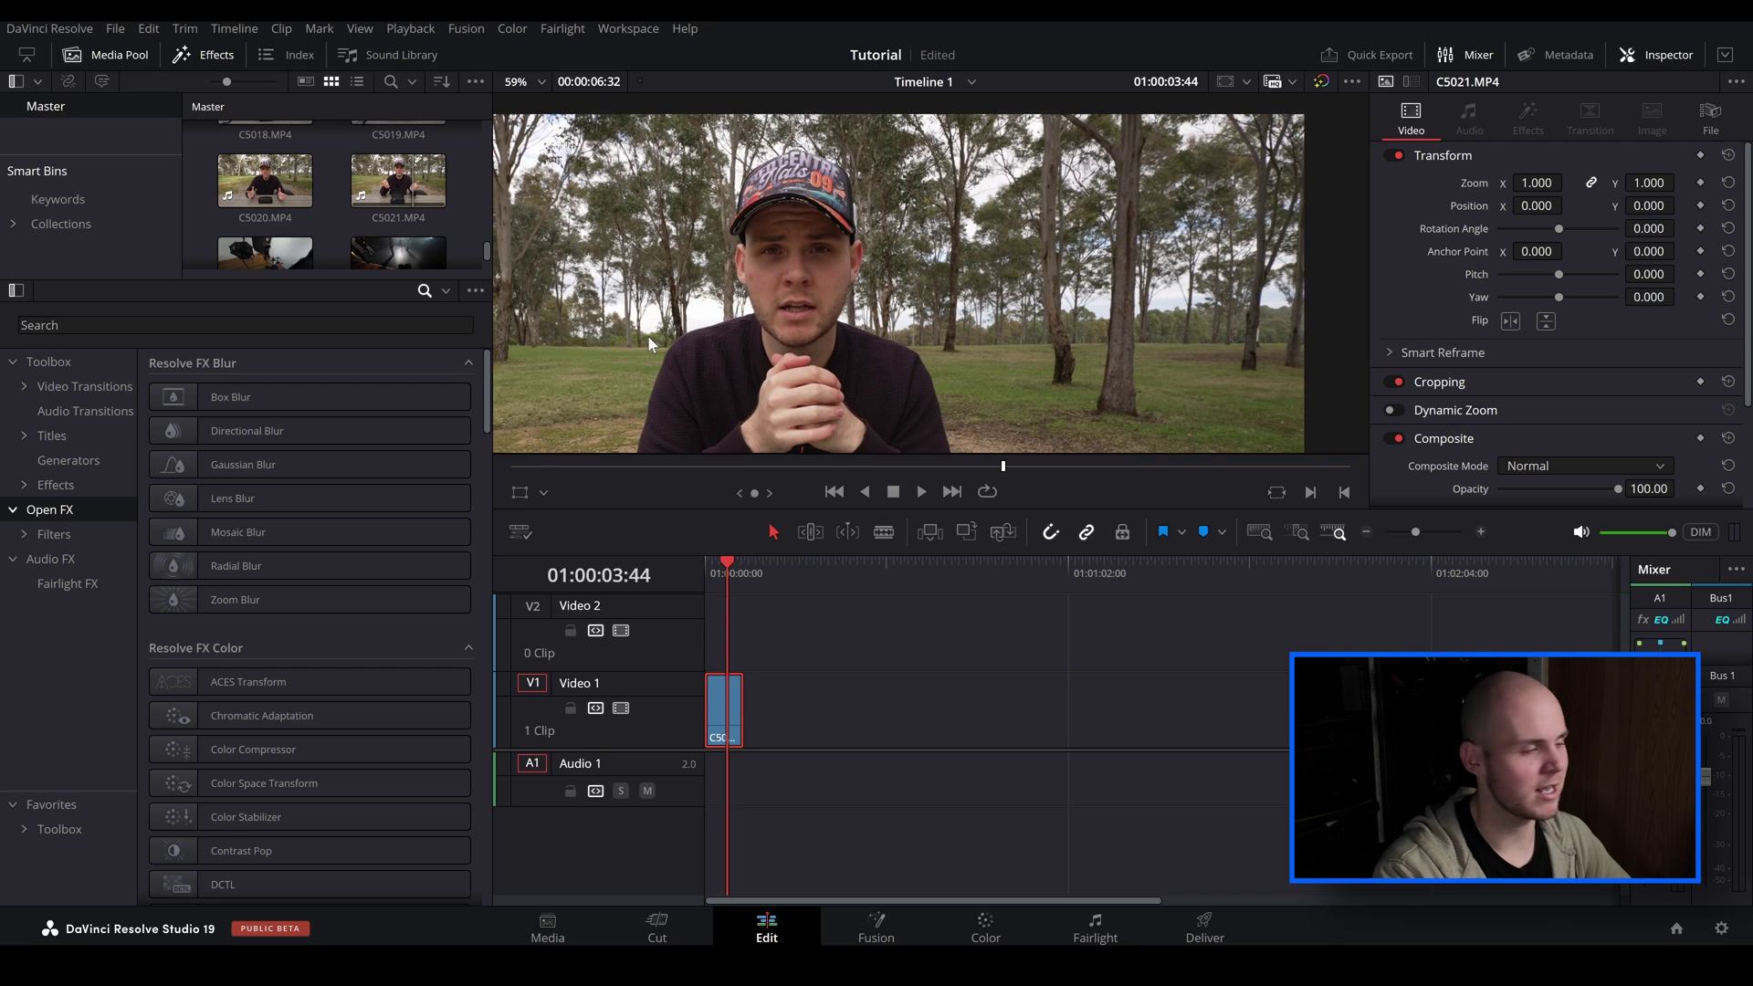
scroll(820, 301, "down", 1)
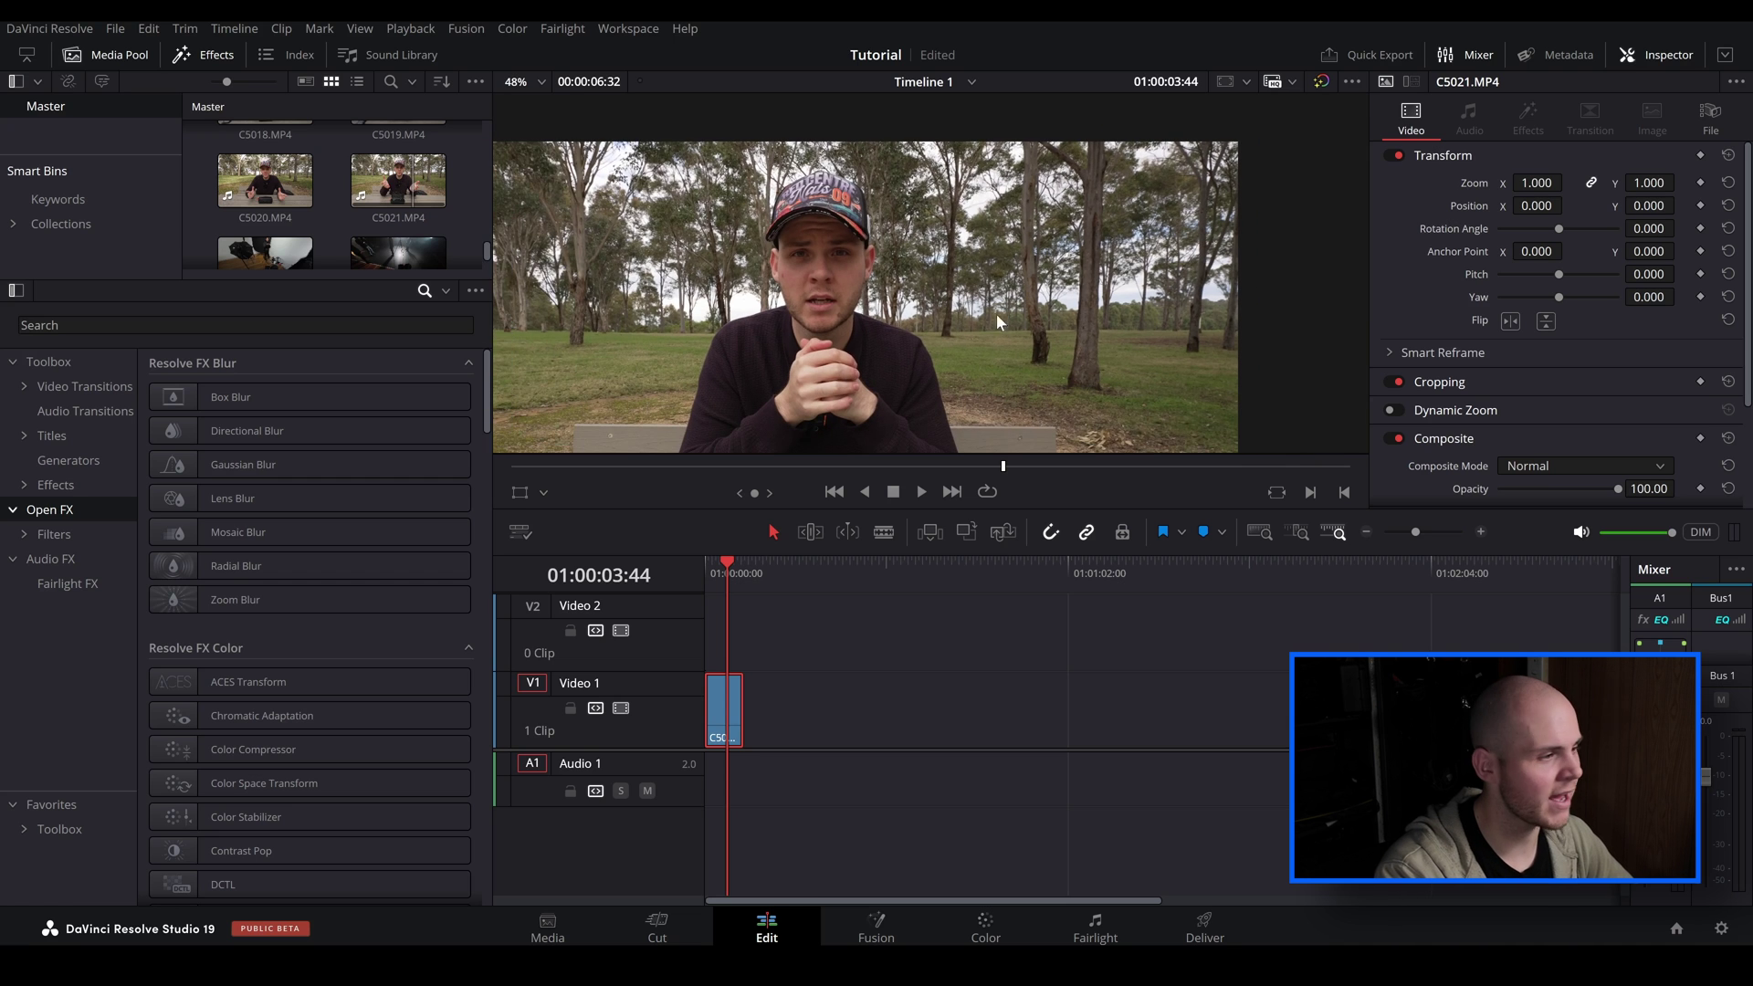
scroll(863, 340, "down", 1)
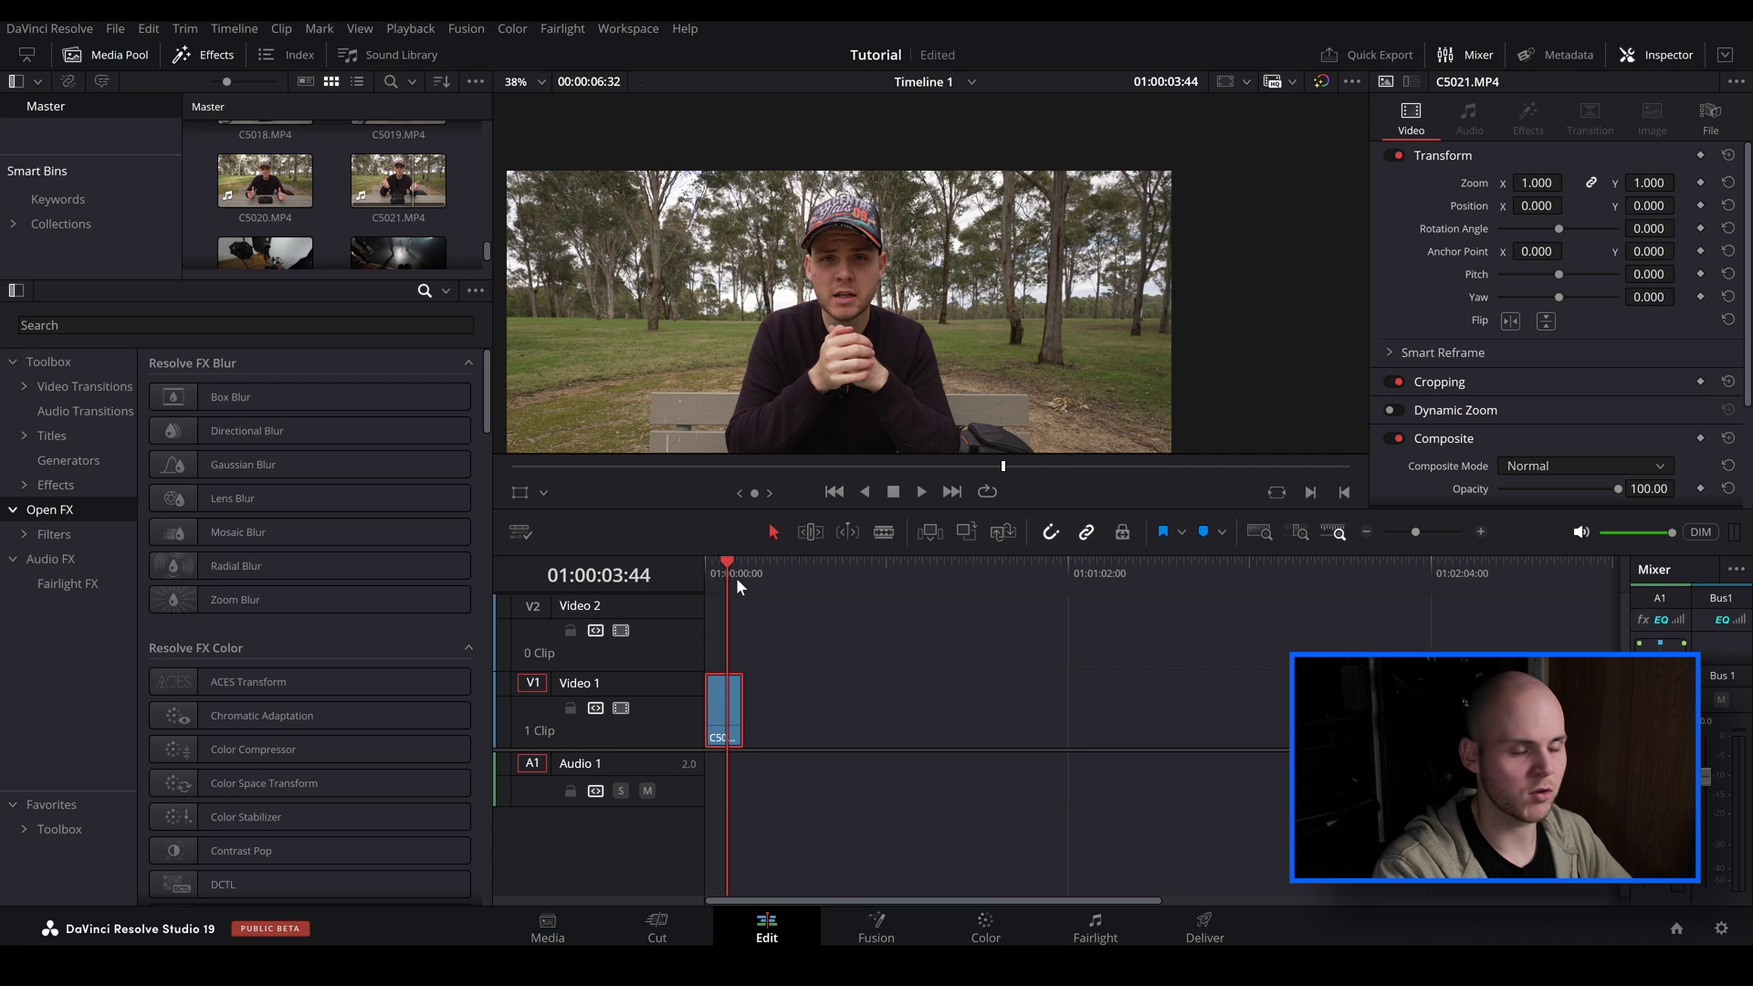
left_click(708, 573)
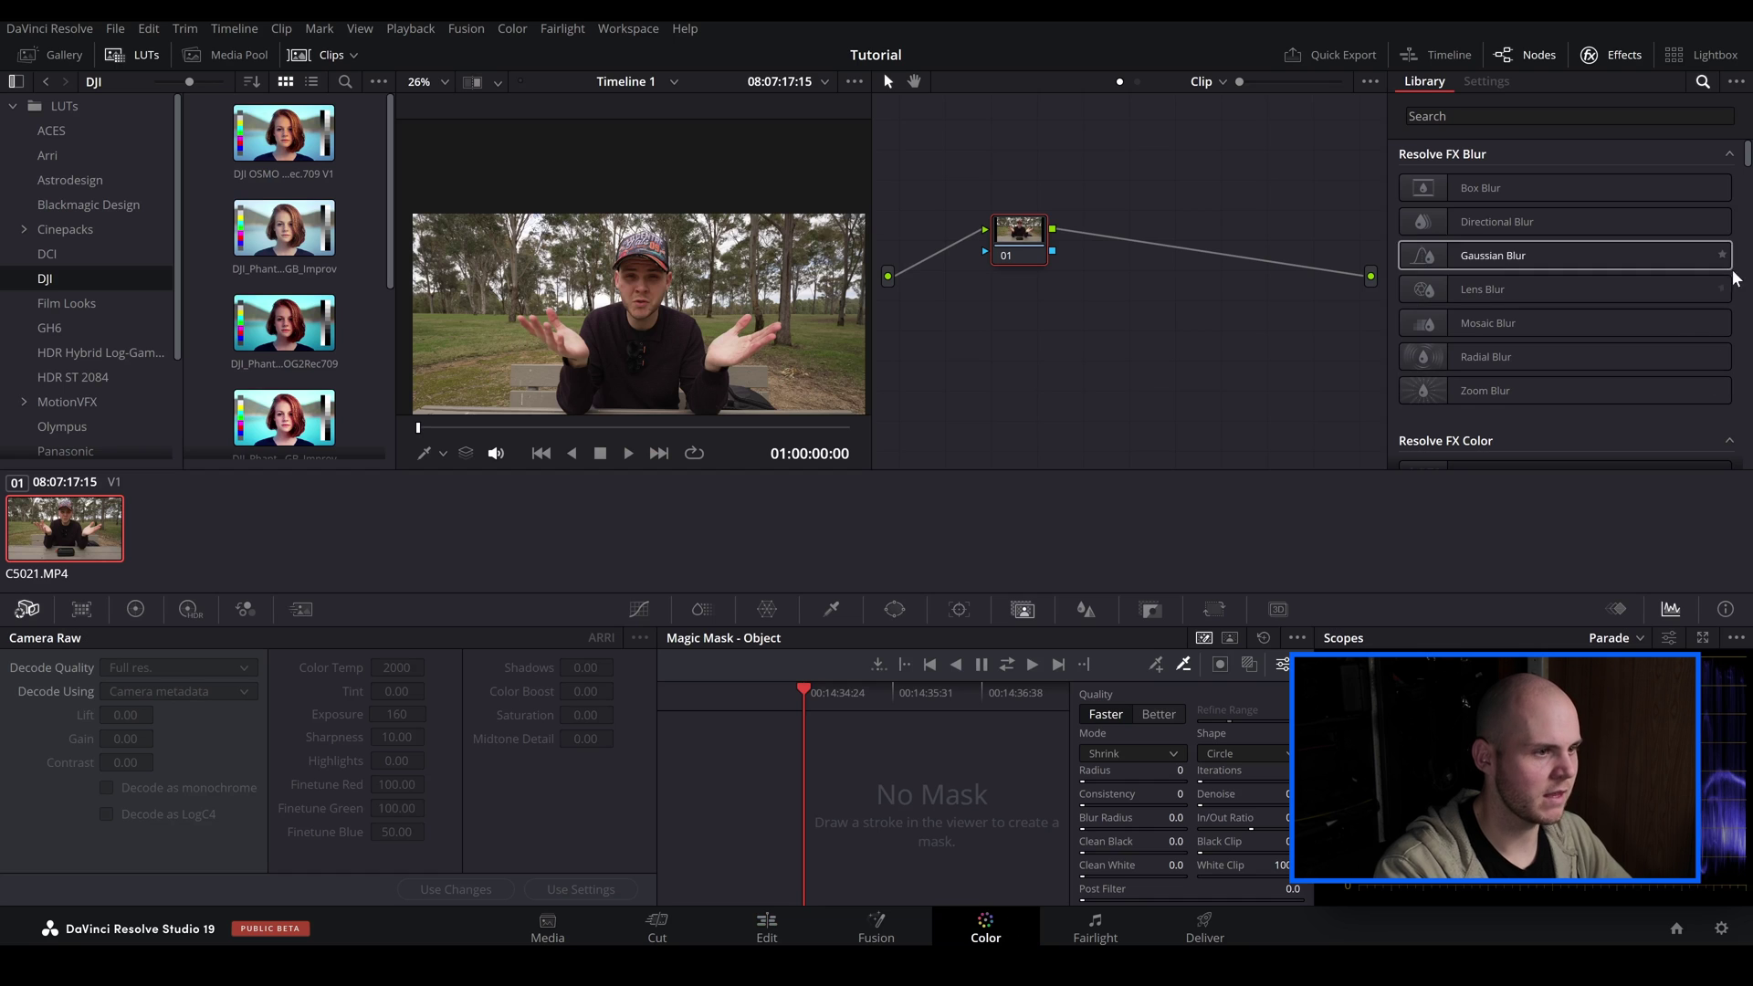
Search the Effects Library for 'def' and apply Defocus Background to node 01
scroll(636, 219, "down", 2)
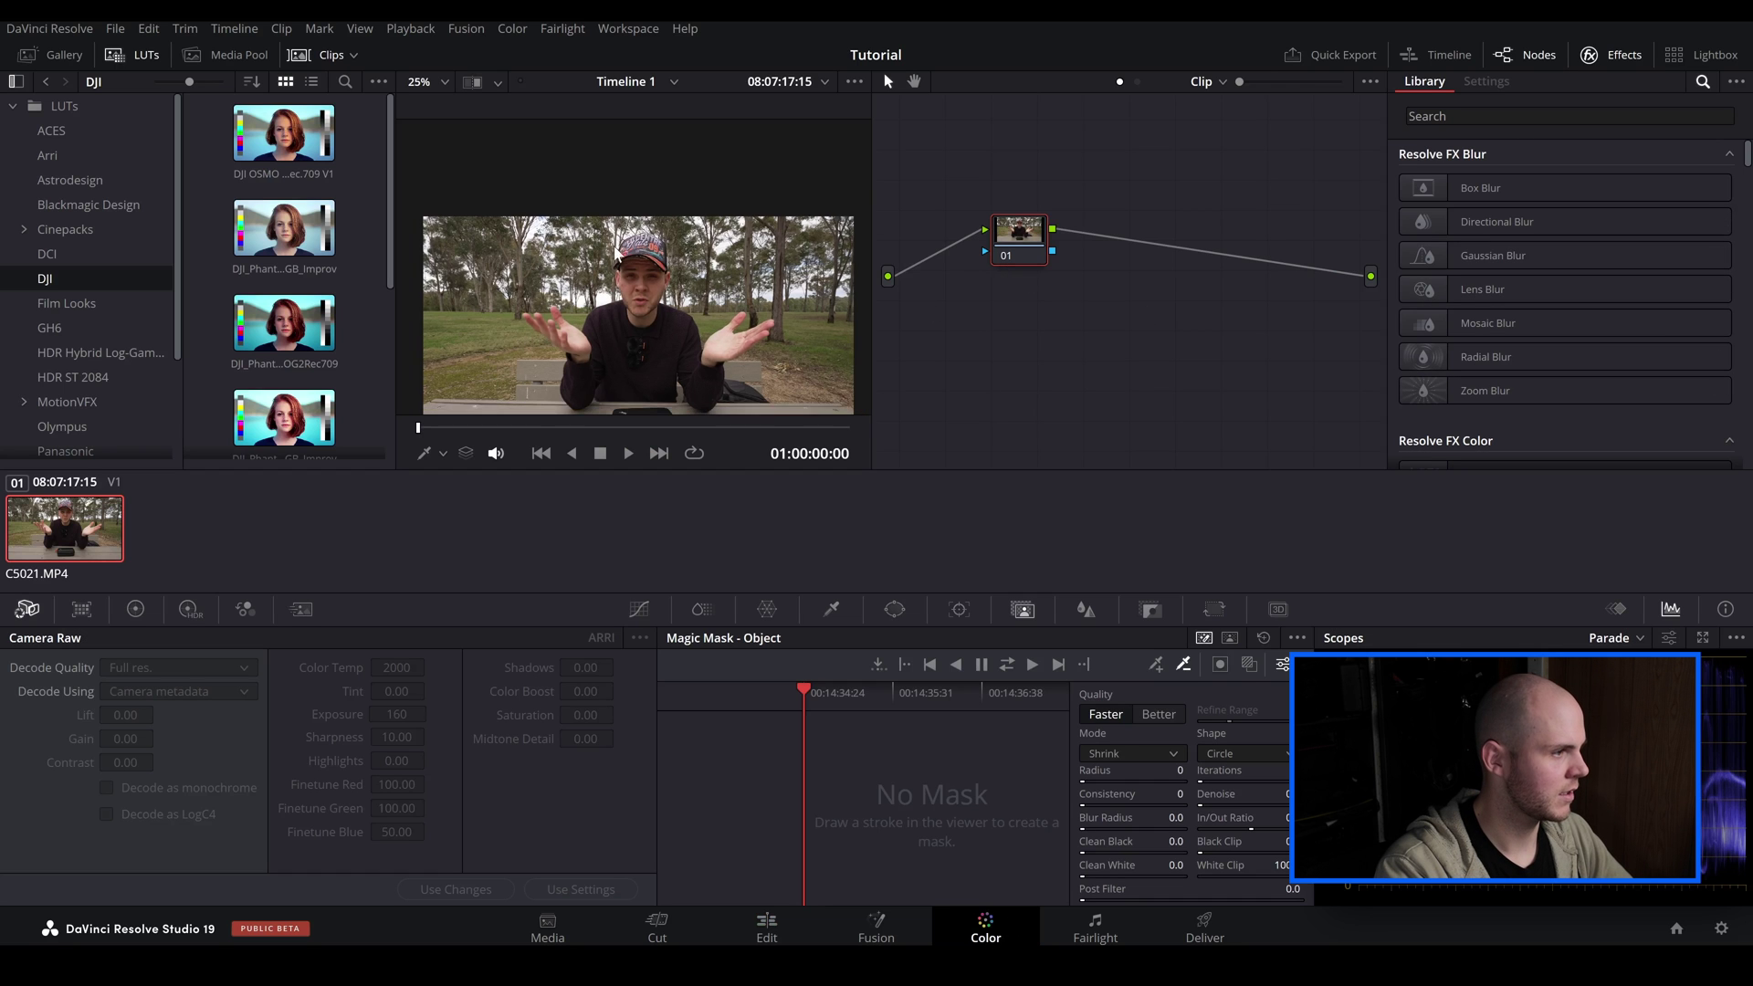
scroll(636, 219, "up", 3)
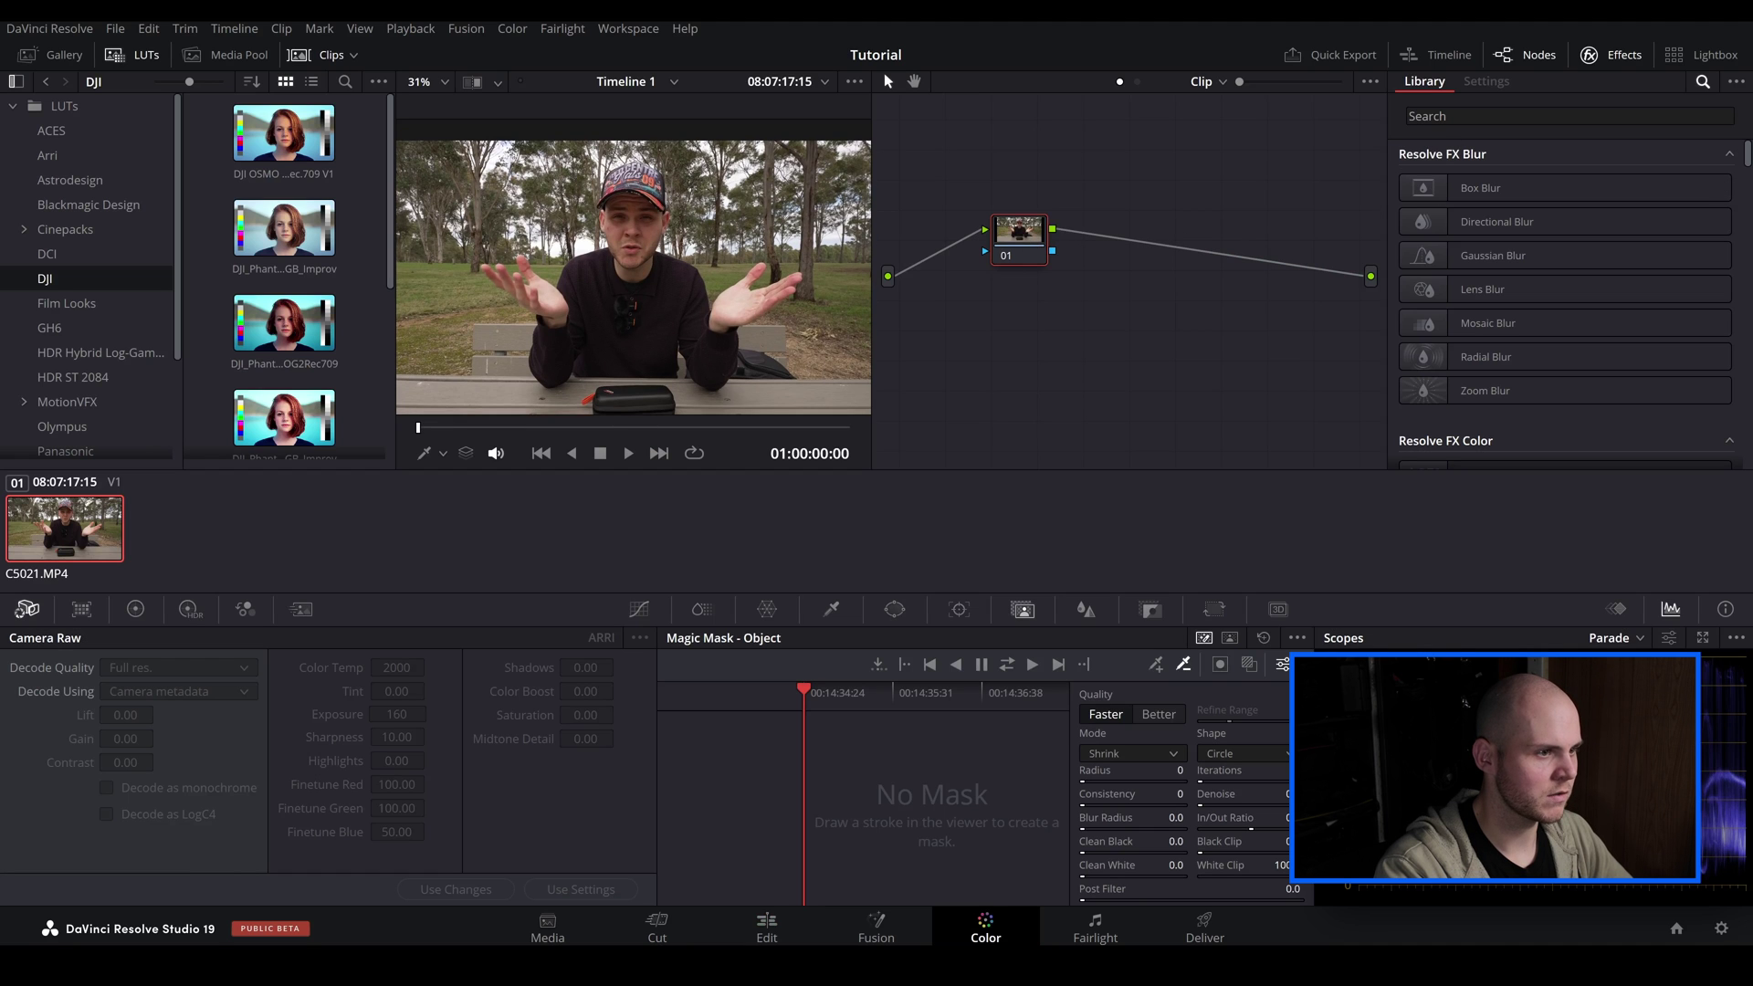
left_click(1552, 116)
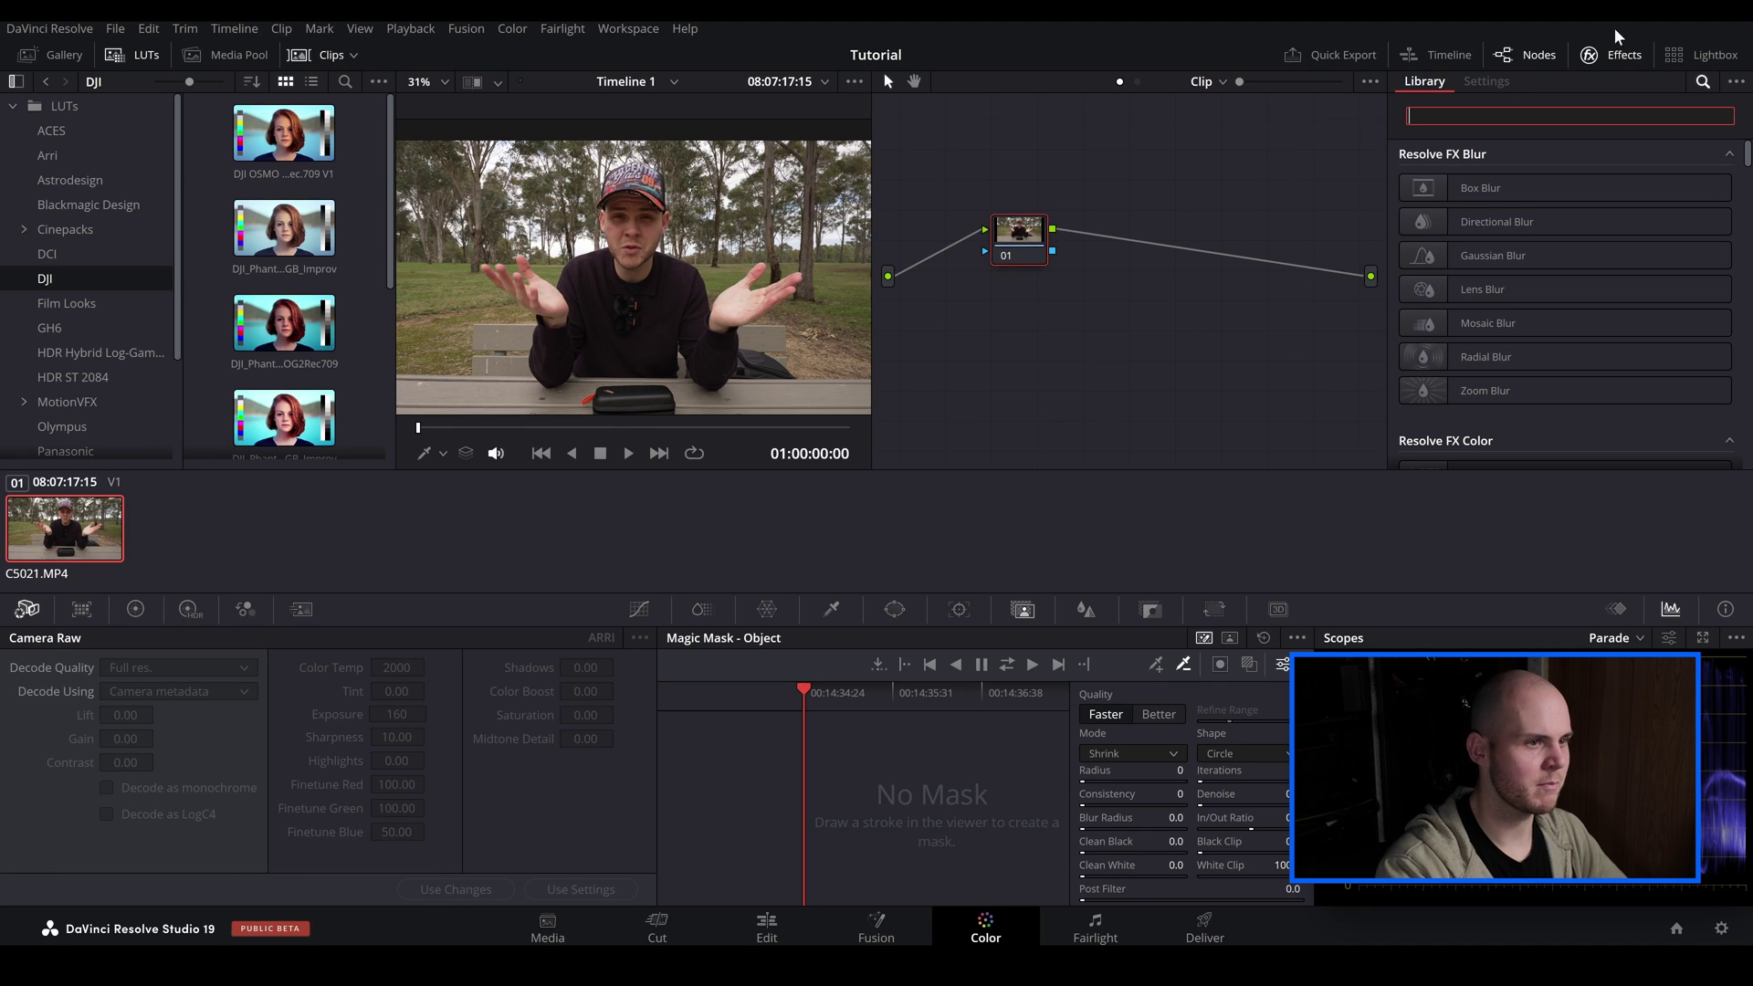
left_click(1621, 55)
left_click(1622, 55)
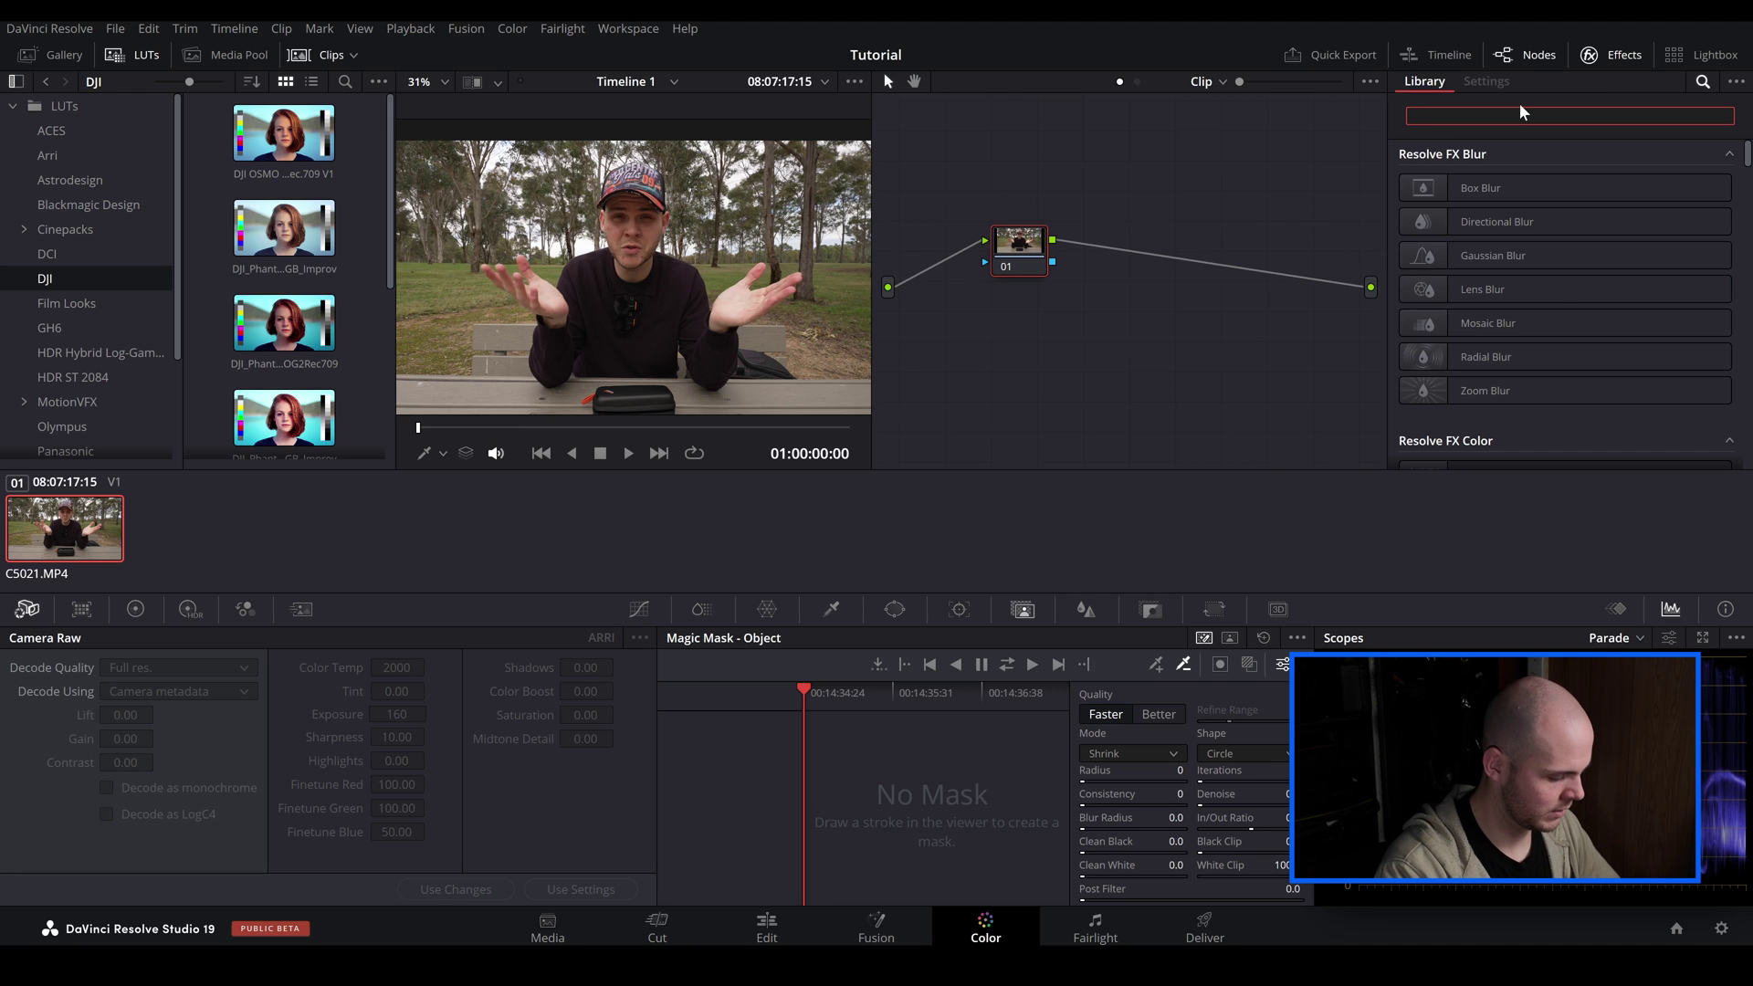
type("def")
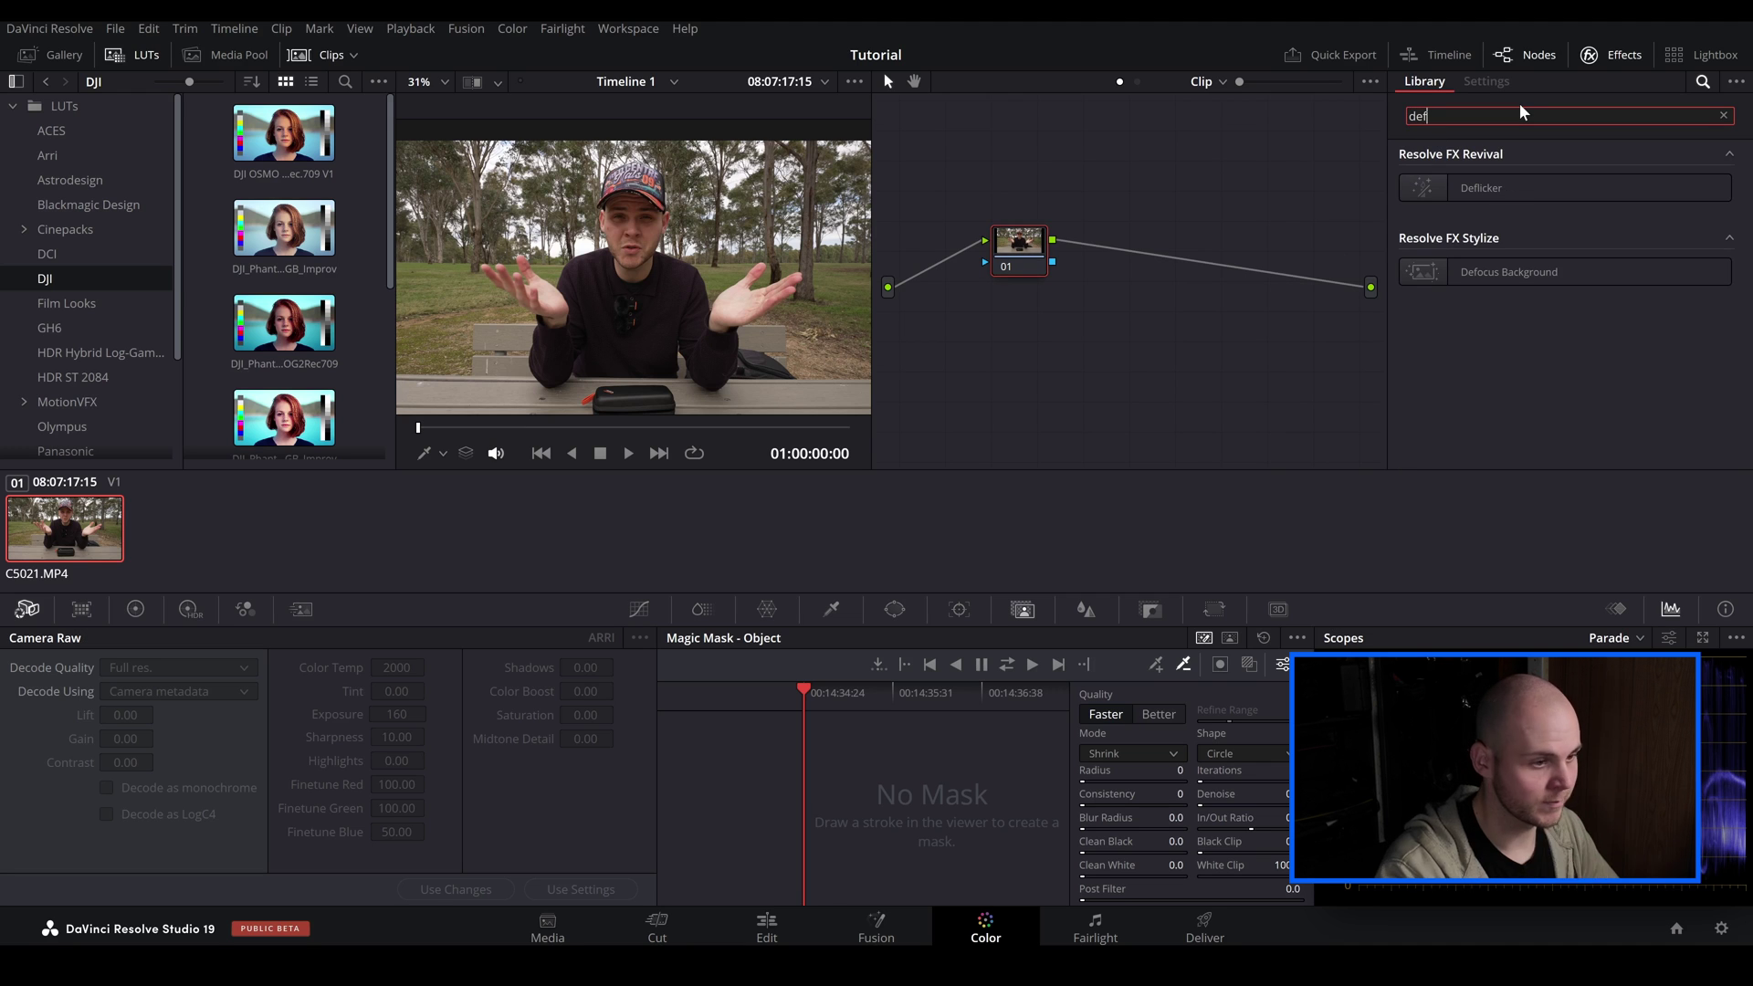
left_click_drag(1509, 272, 1027, 265)
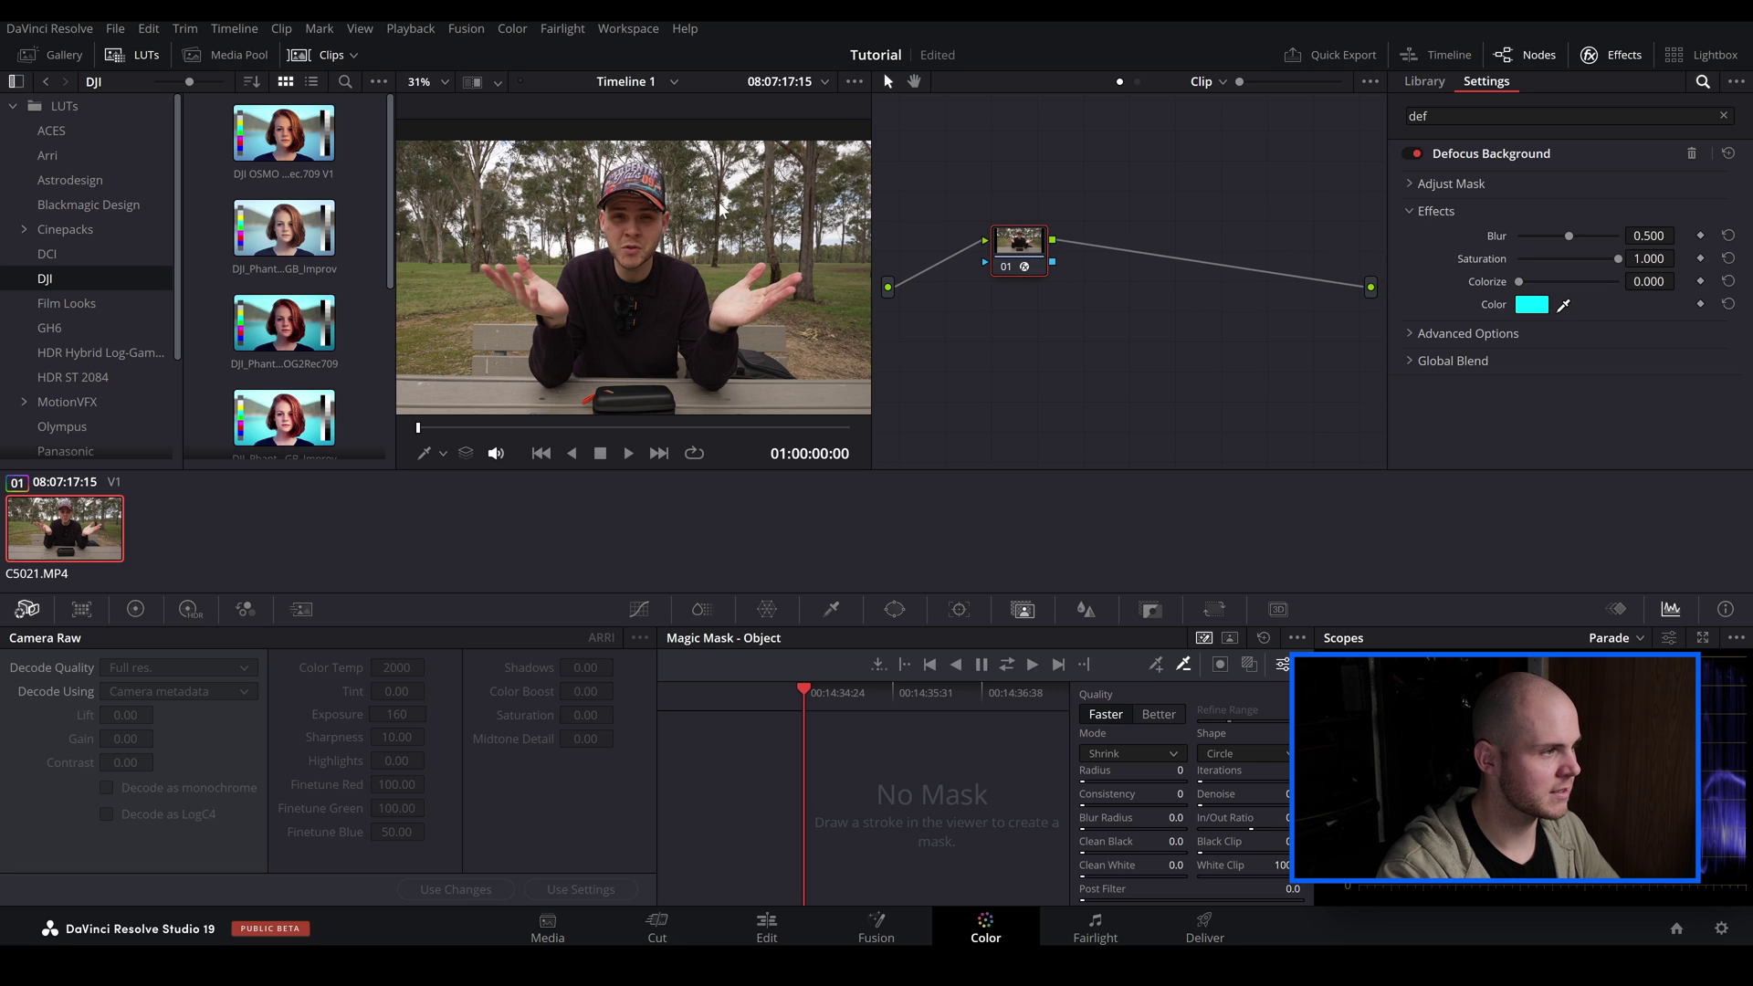
Lower the Defocus Background Blur amount to 0.500
scroll(683, 262, "up", 3)
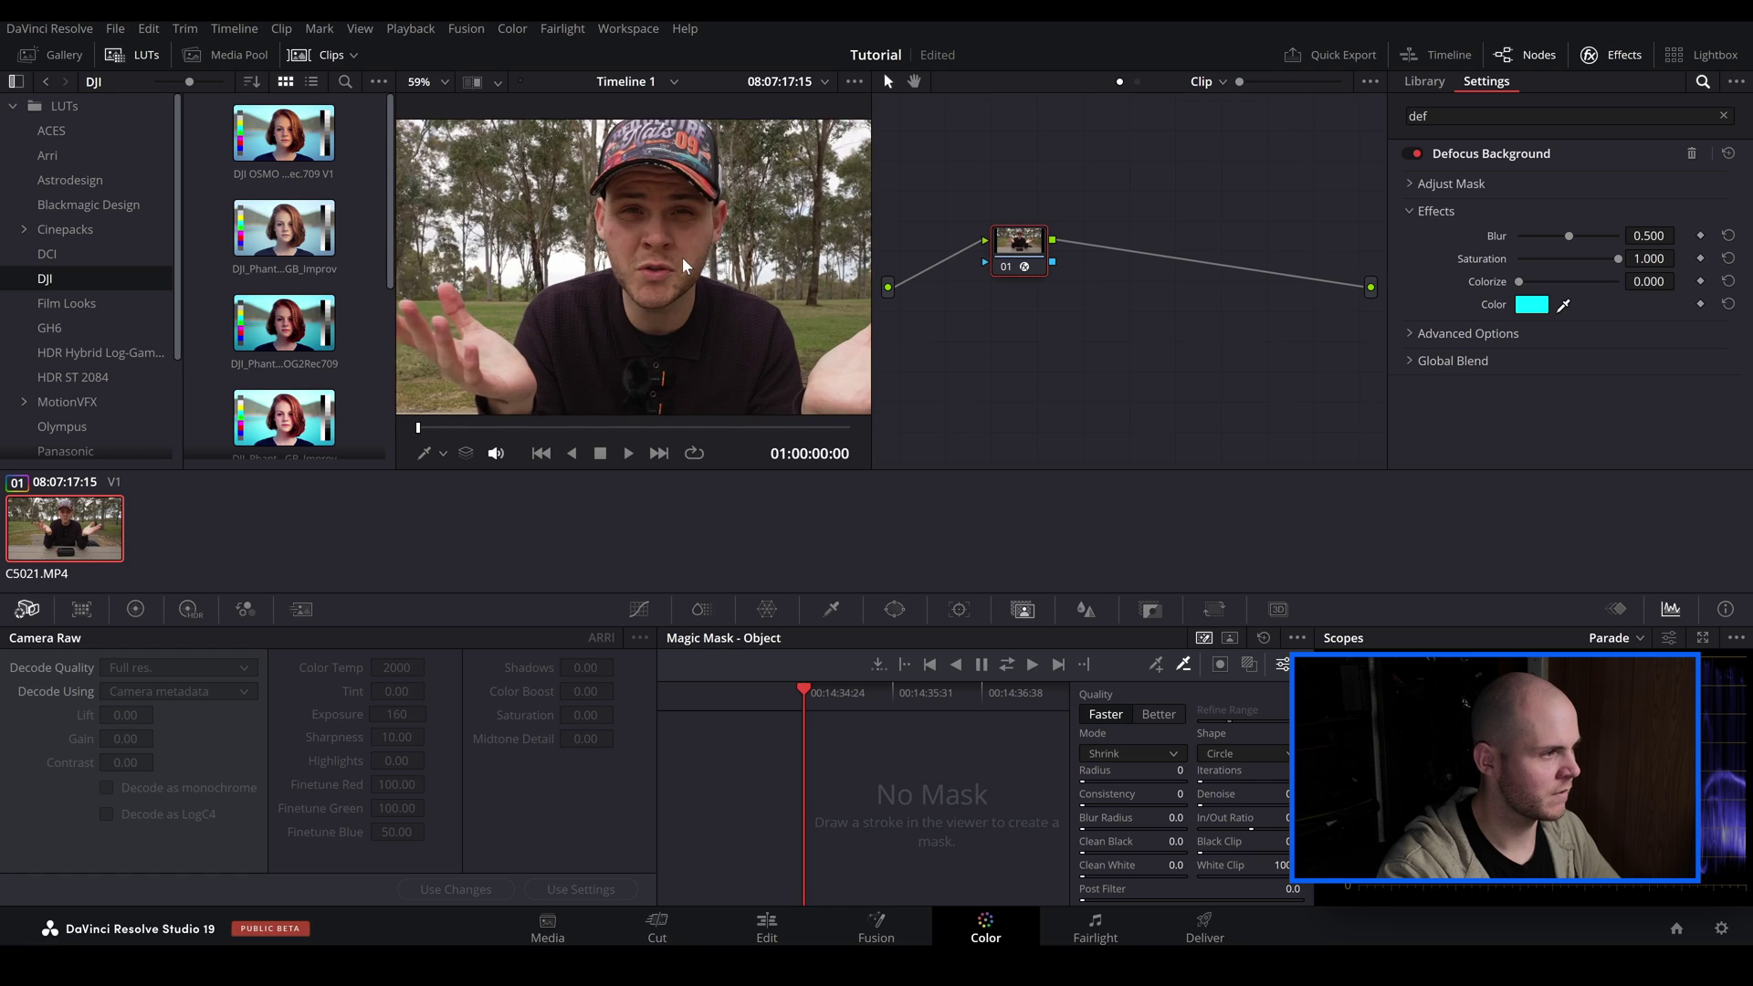
scroll(623, 299, "up", 2)
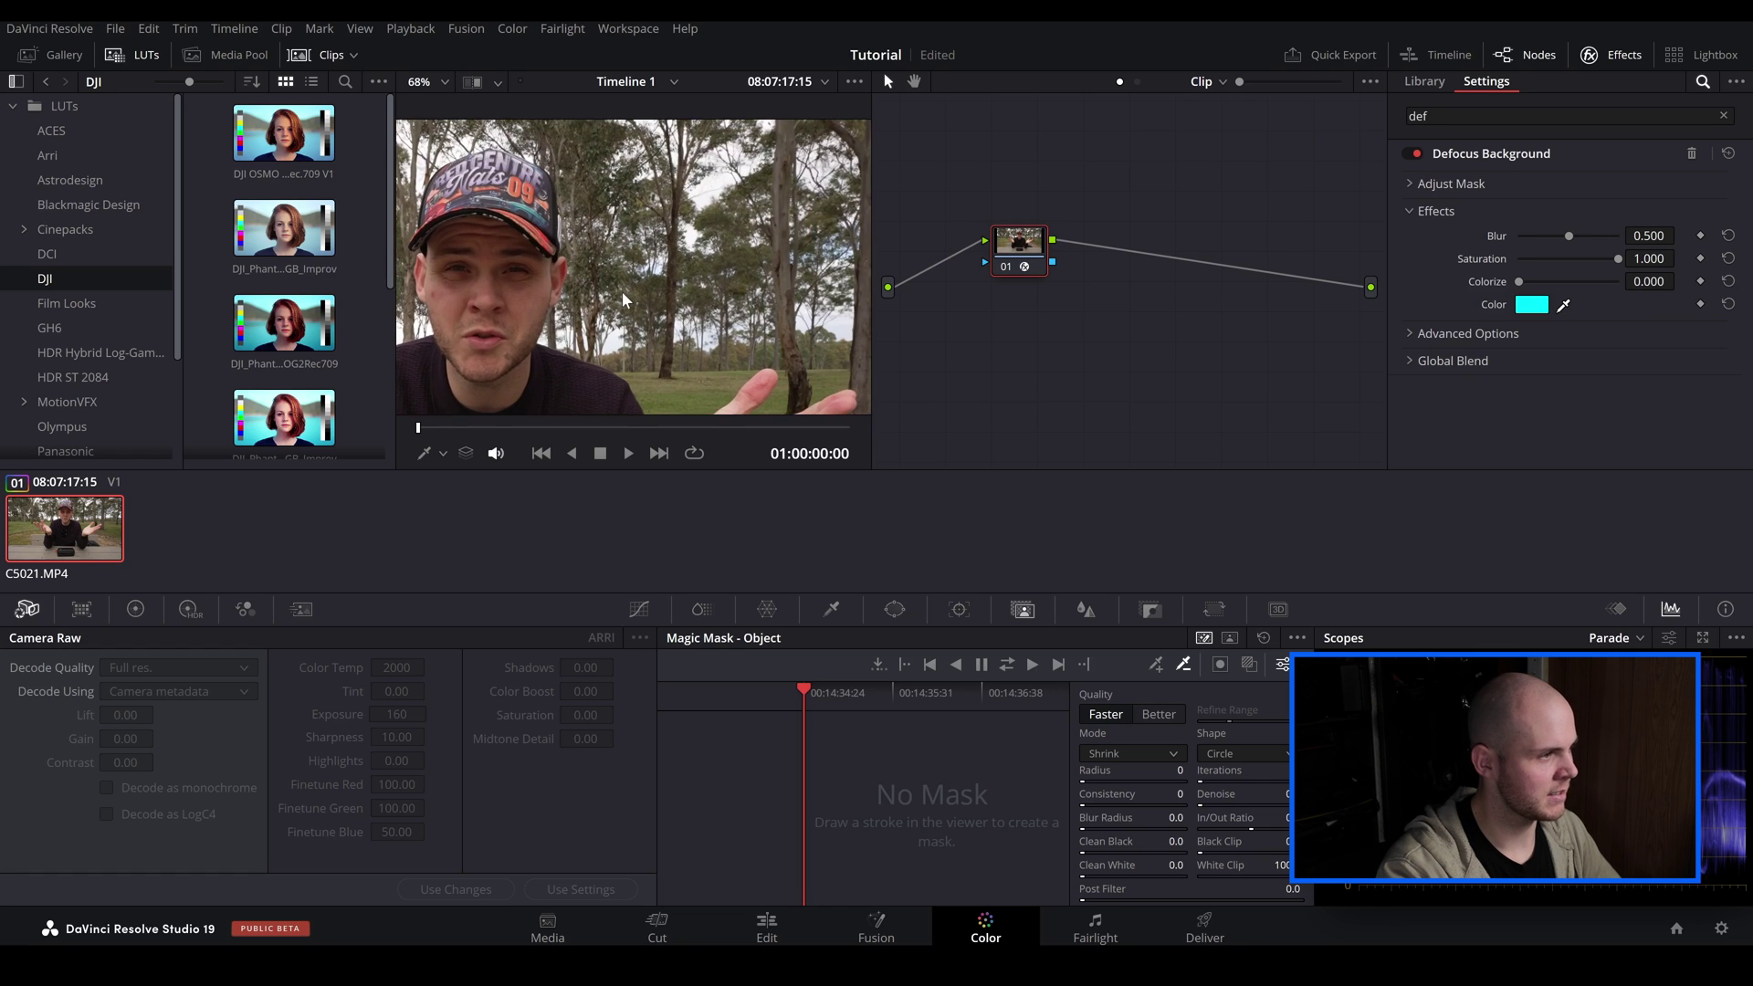
scroll(624, 298, "up", 2)
left_click_drag(1566, 236, 1534, 248)
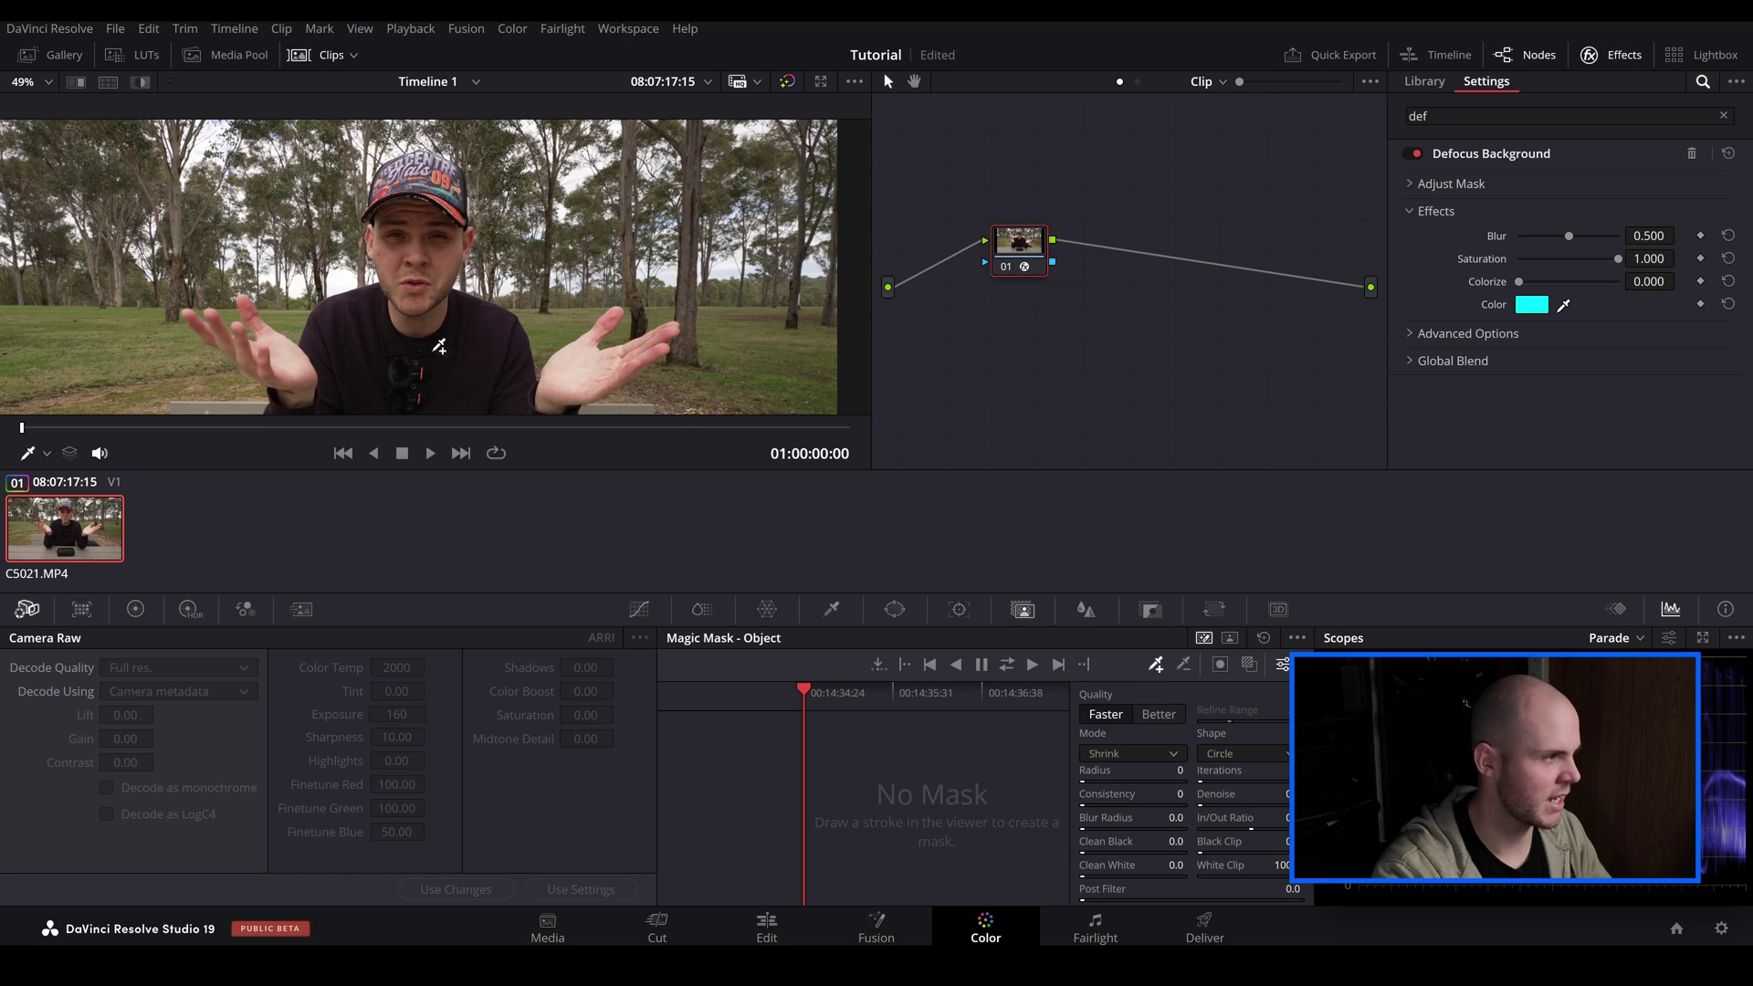
scroll(430, 343, "down", 3)
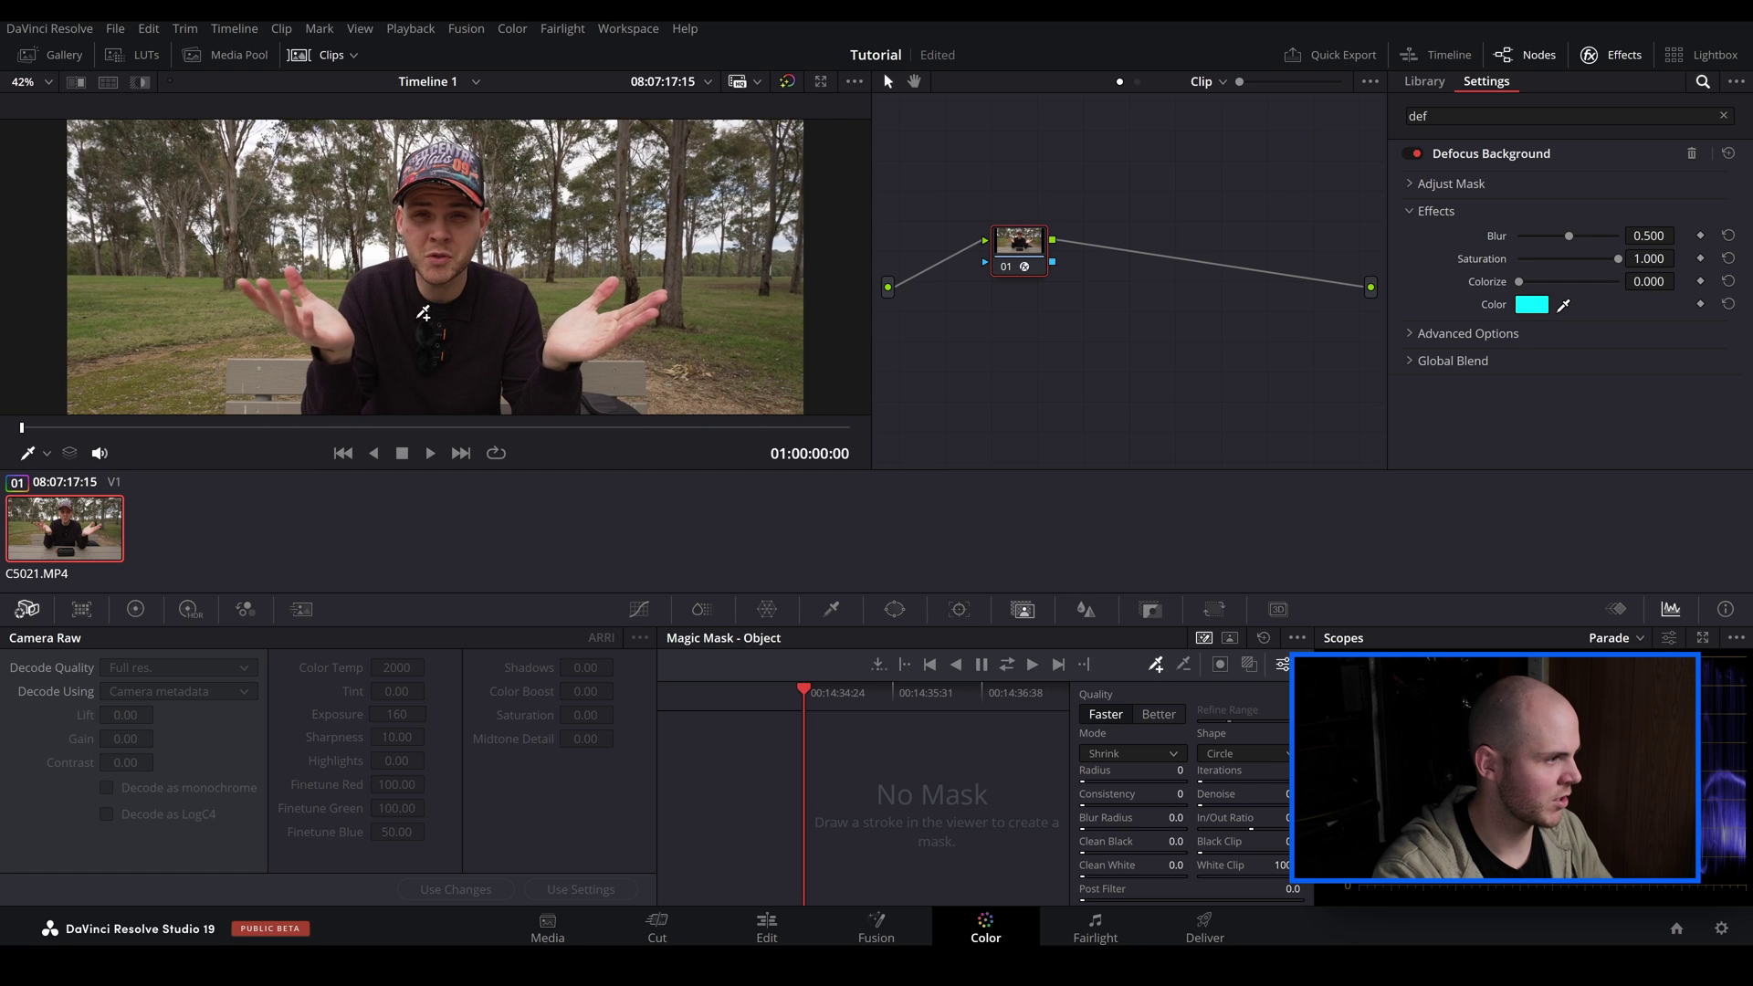
scroll(475, 299, "down", 1)
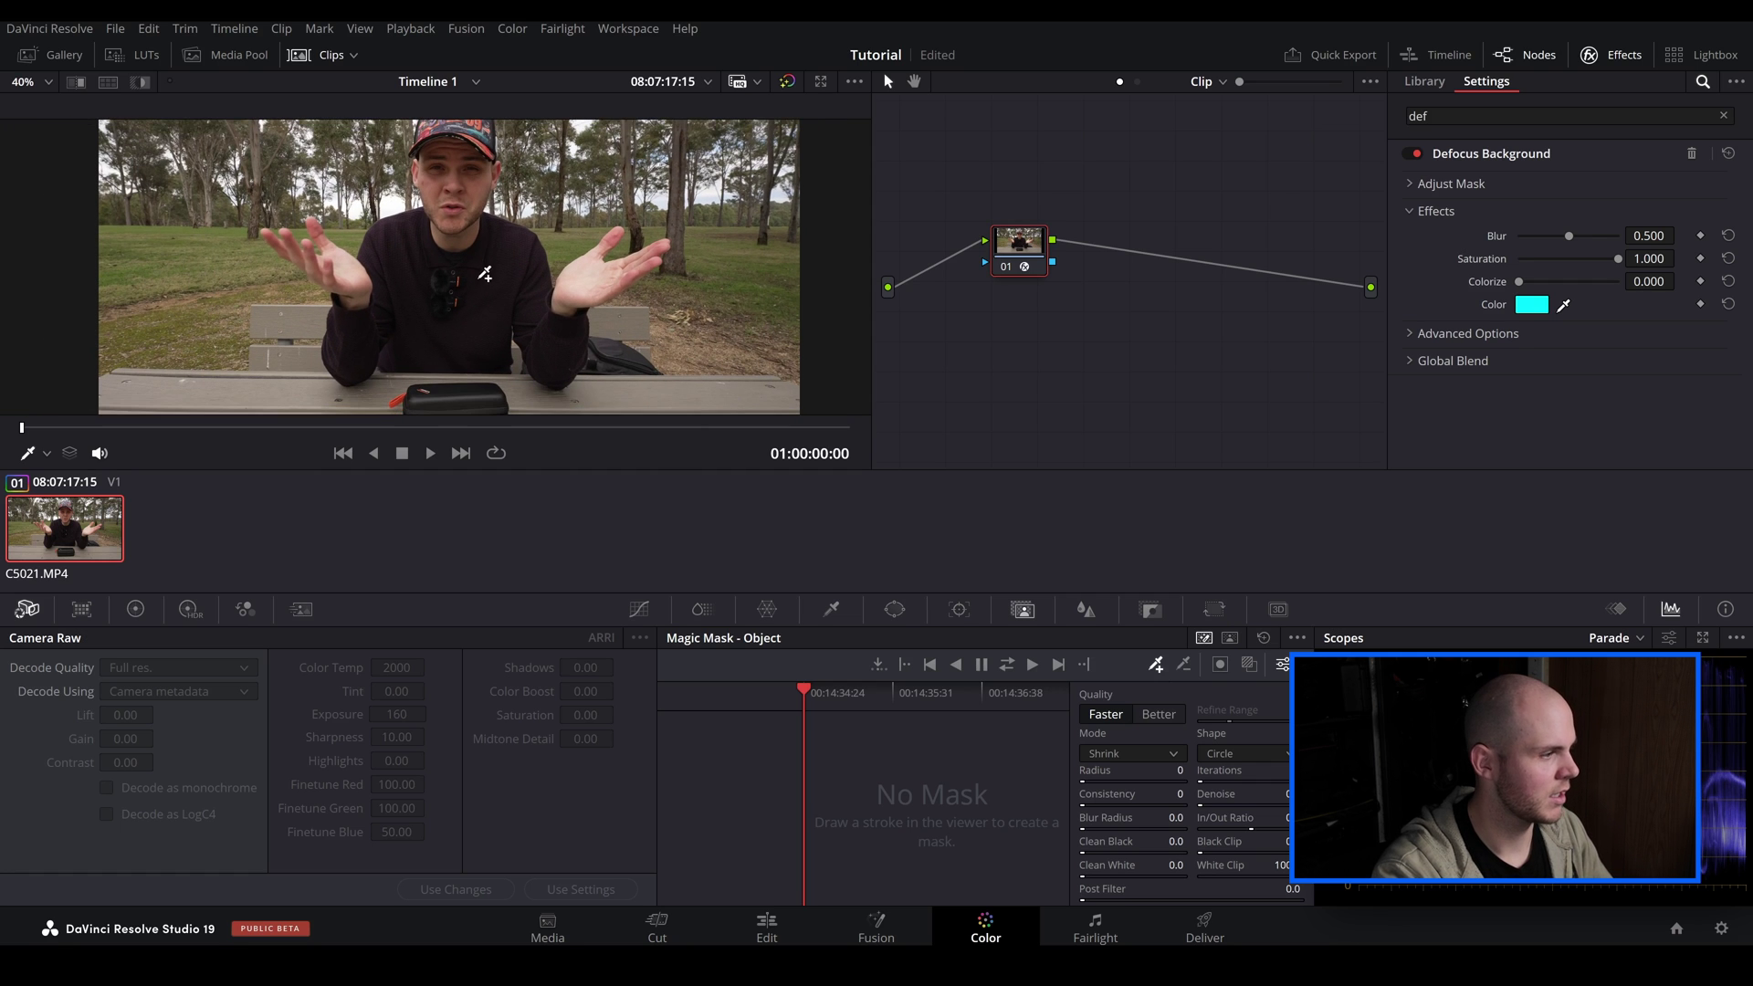
On a later frame, paint a Magic Mask subtract stroke excluding the cap top
left_click_drag(804, 692, 873, 695)
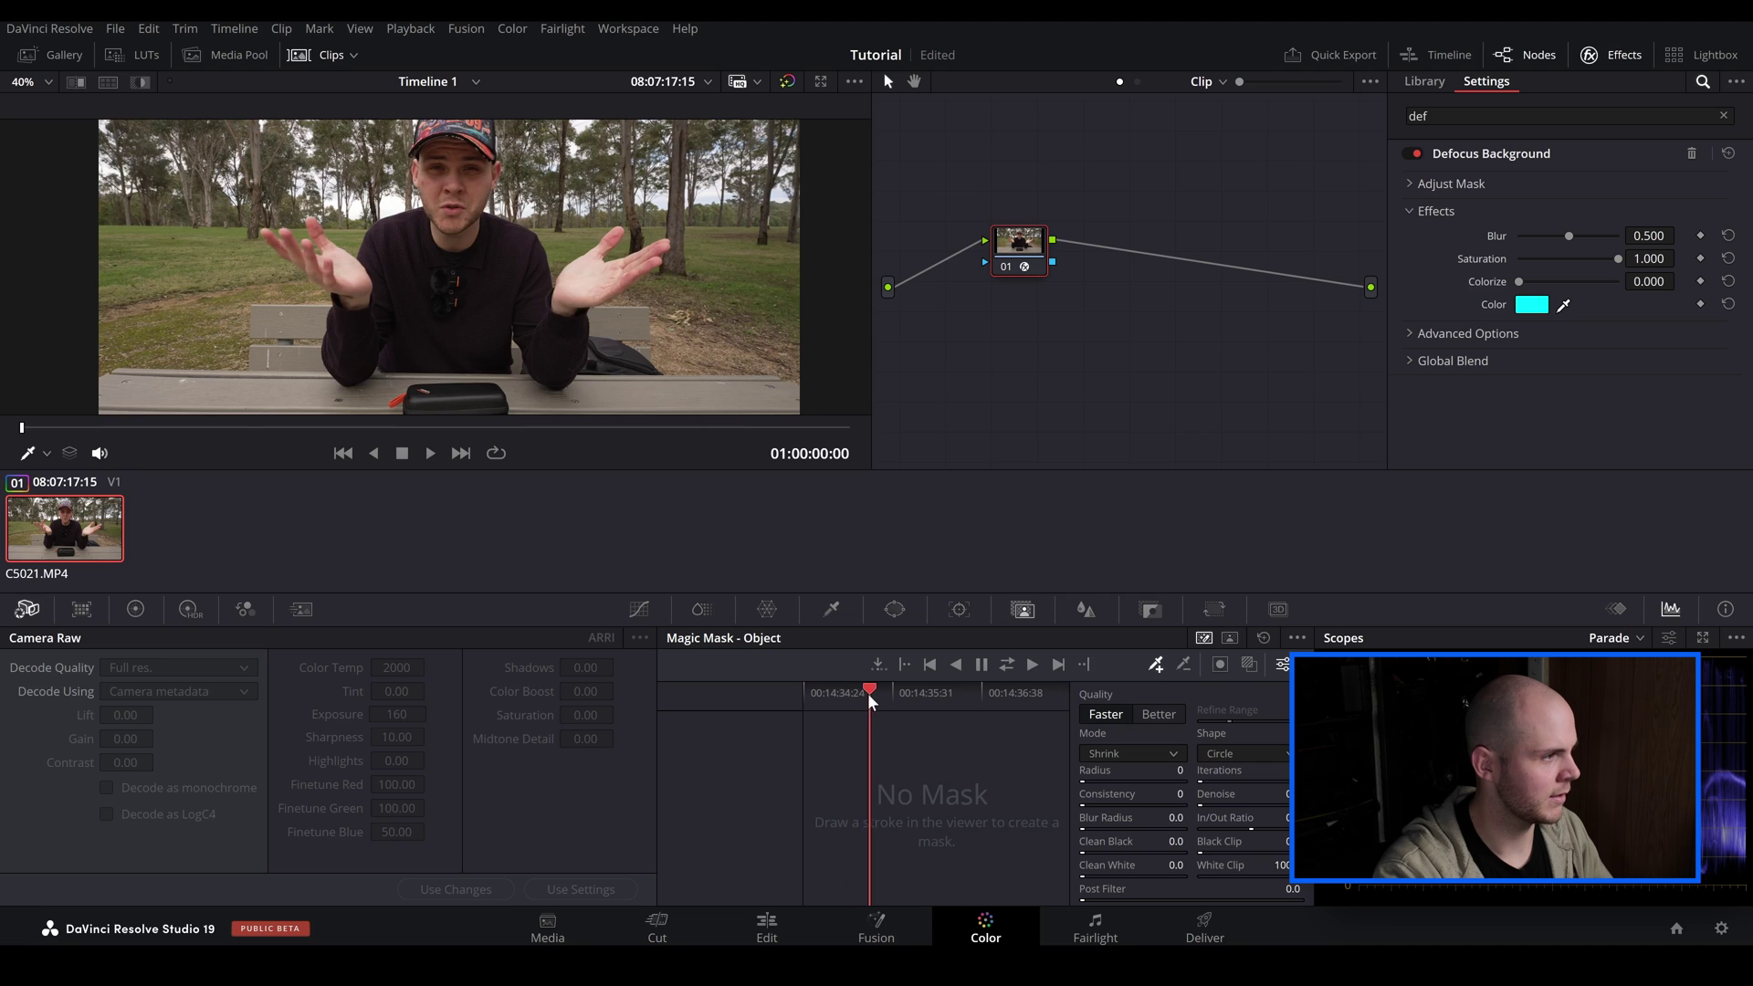
scroll(466, 198, "down", 2)
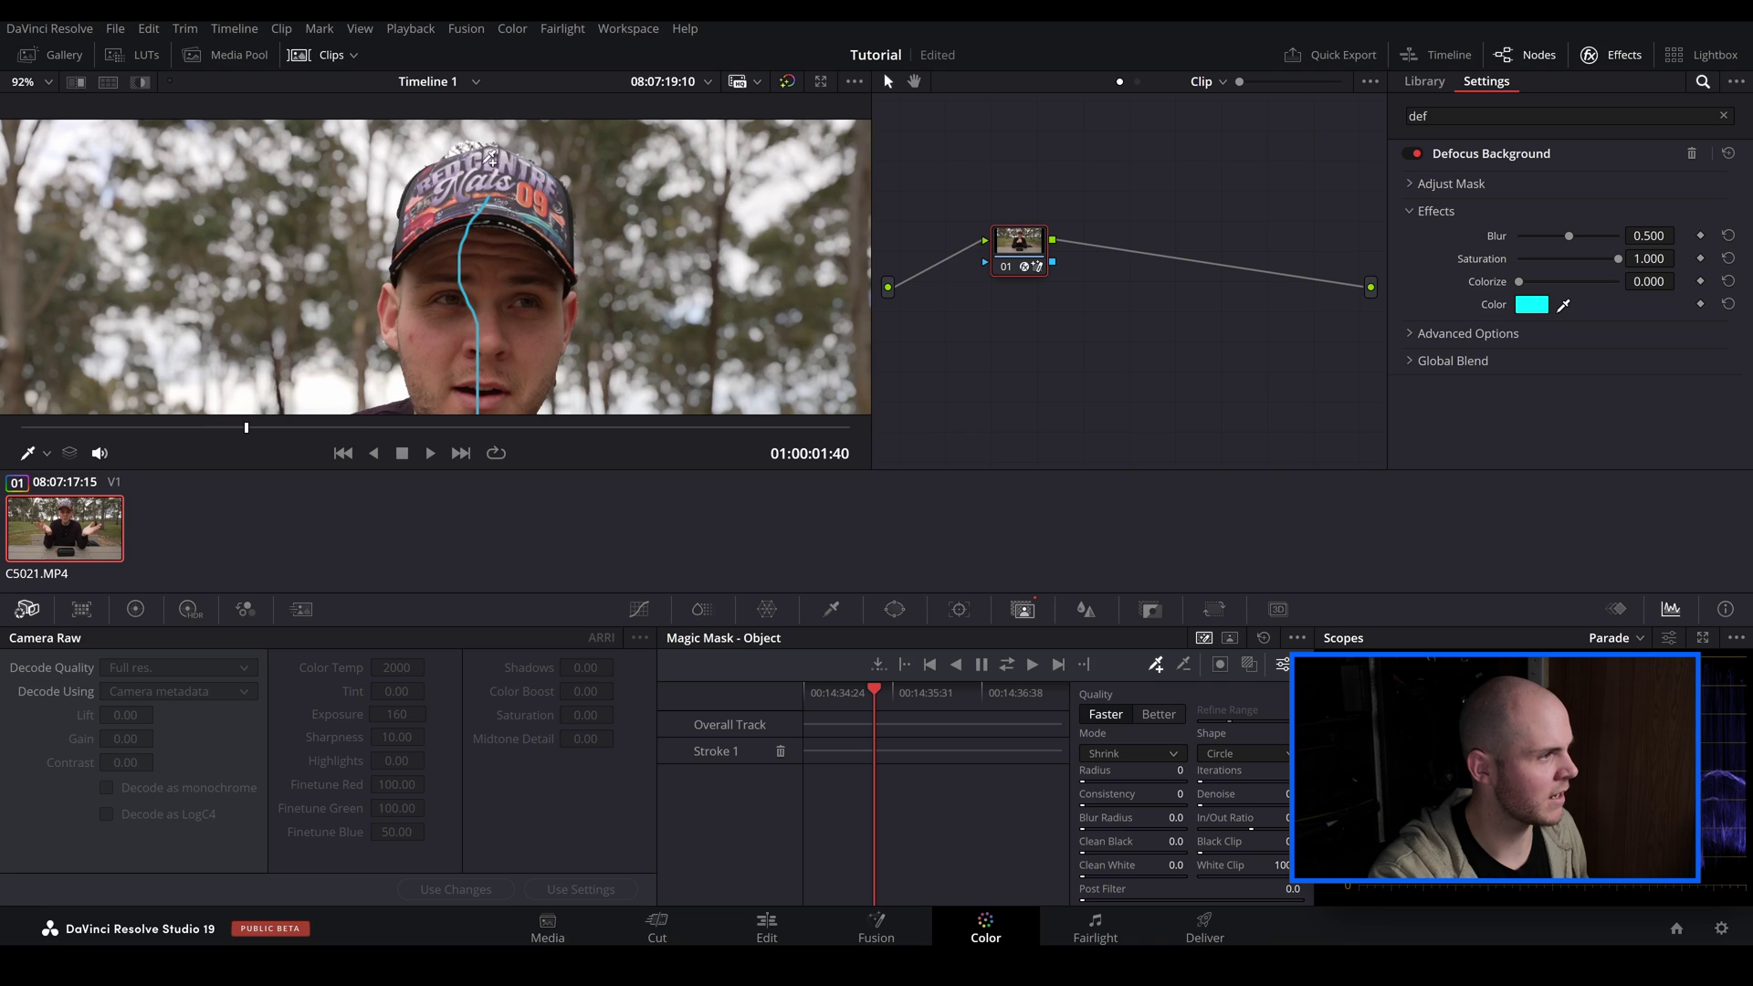
scroll(438, 148, "down", 1)
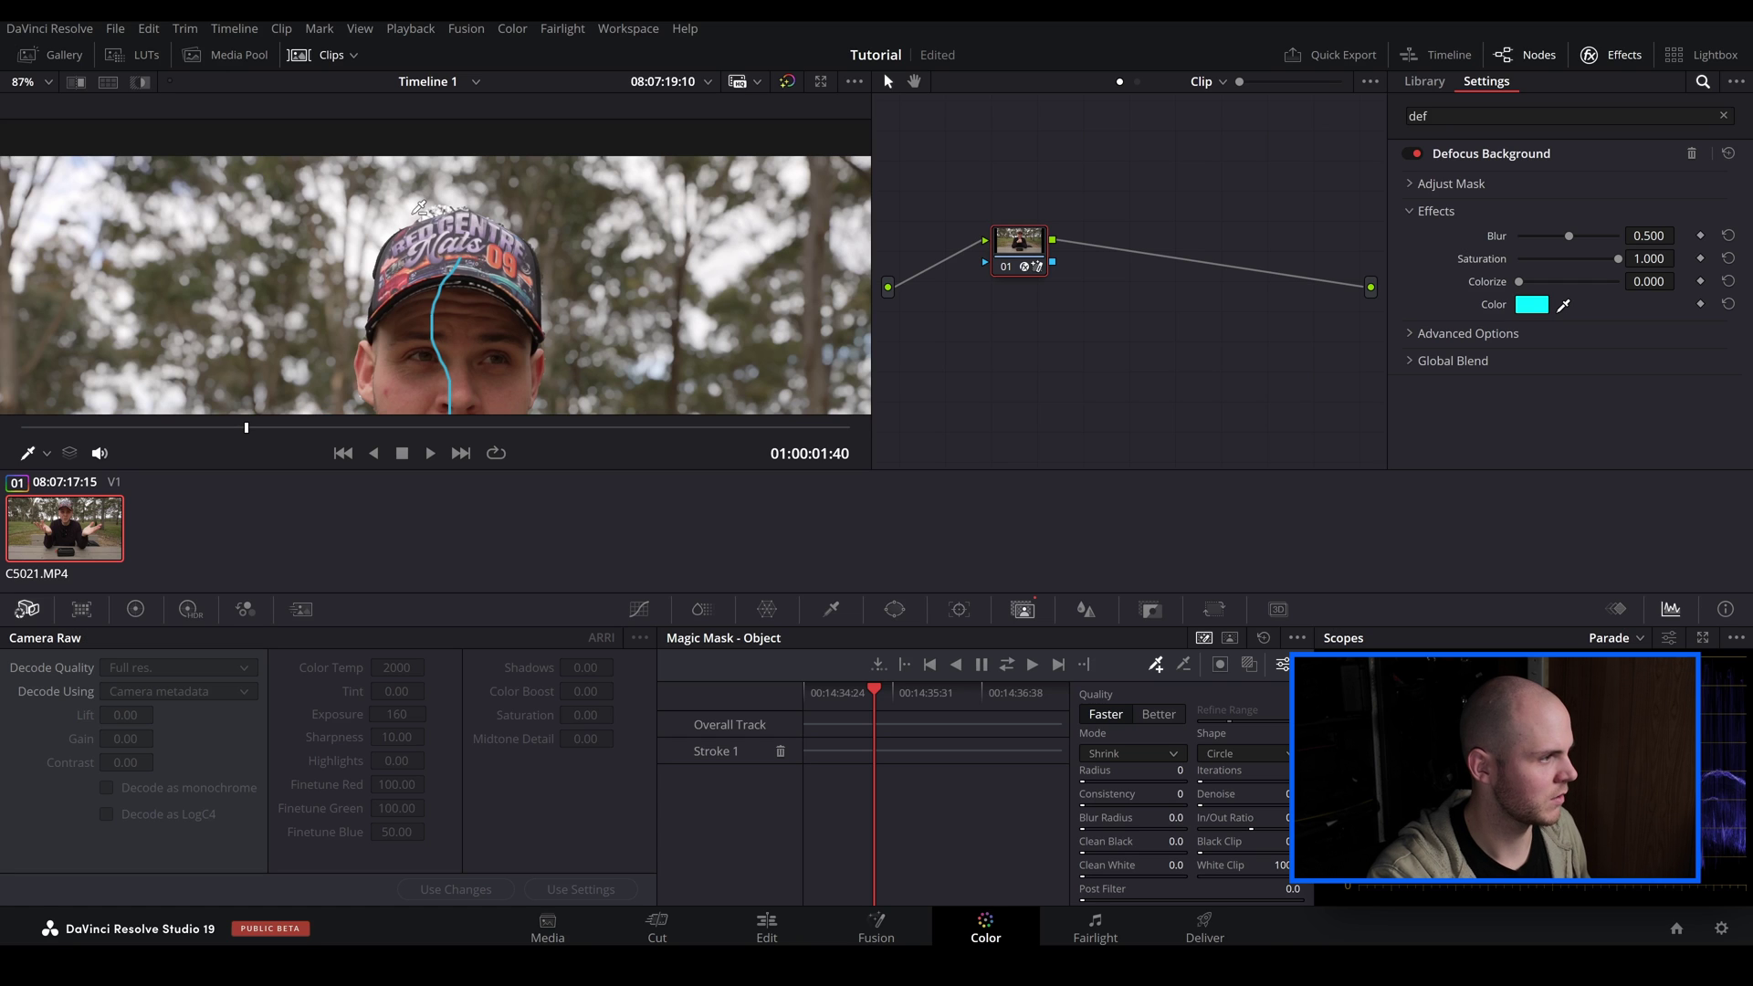
left_click_drag(416, 213, 464, 206)
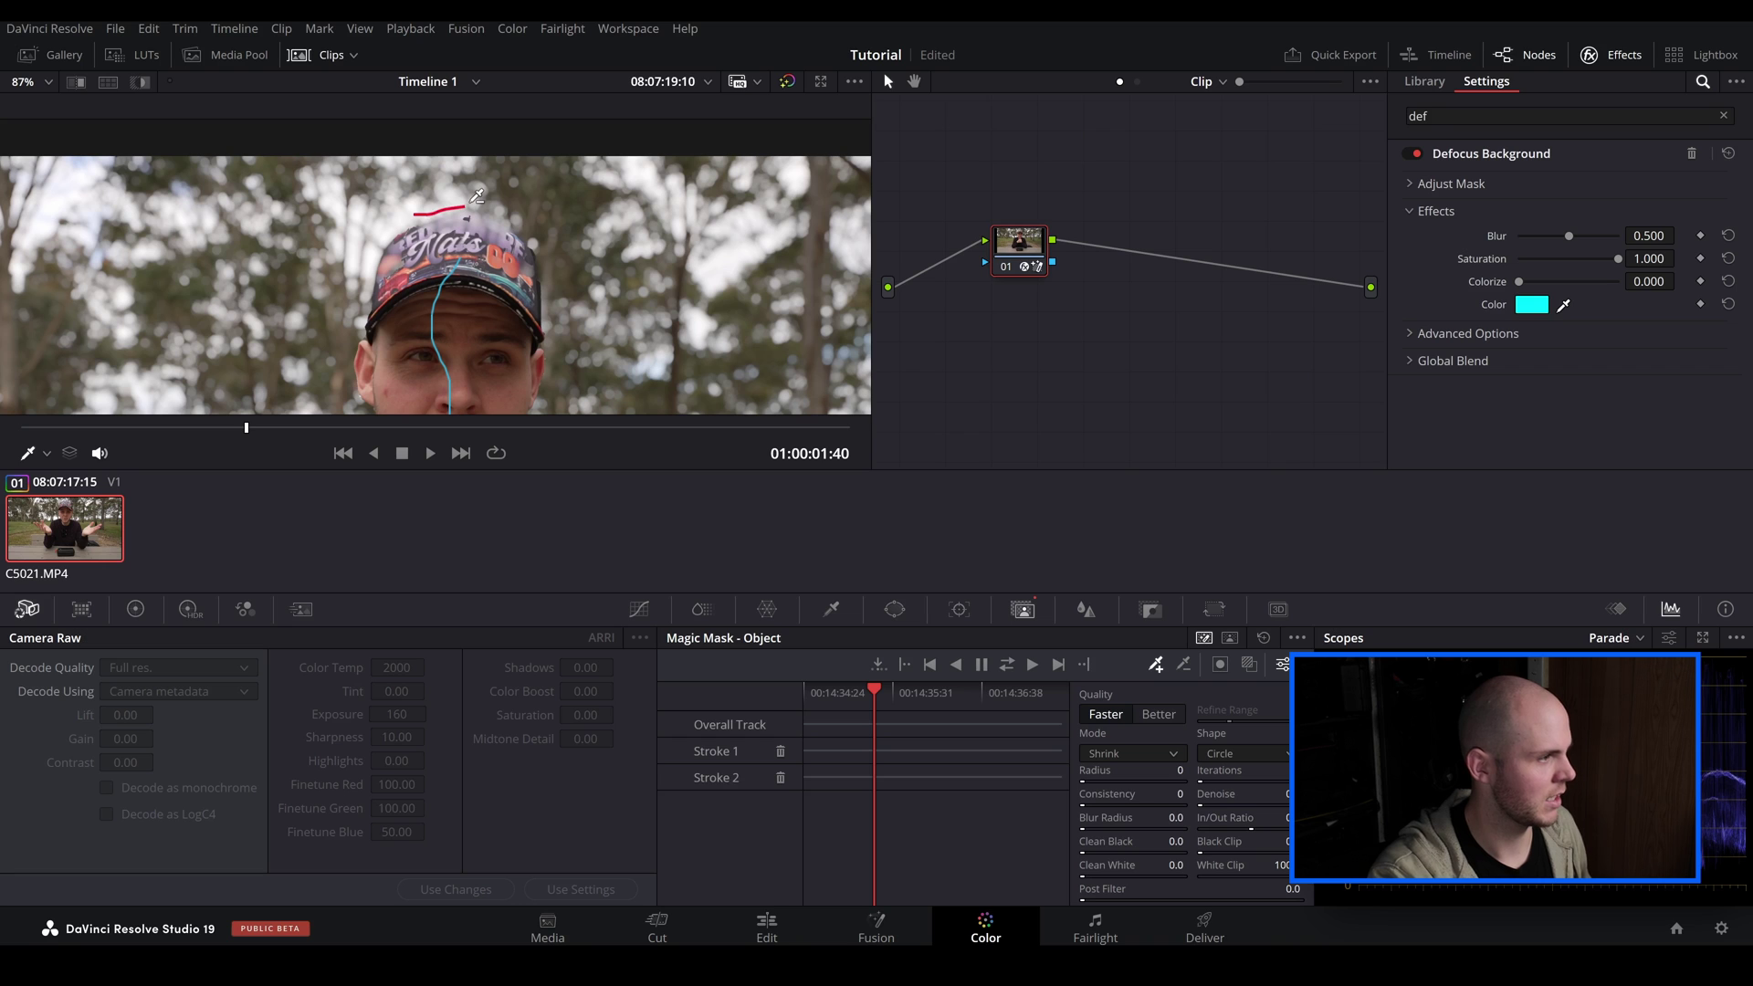
key("ctrl+z")
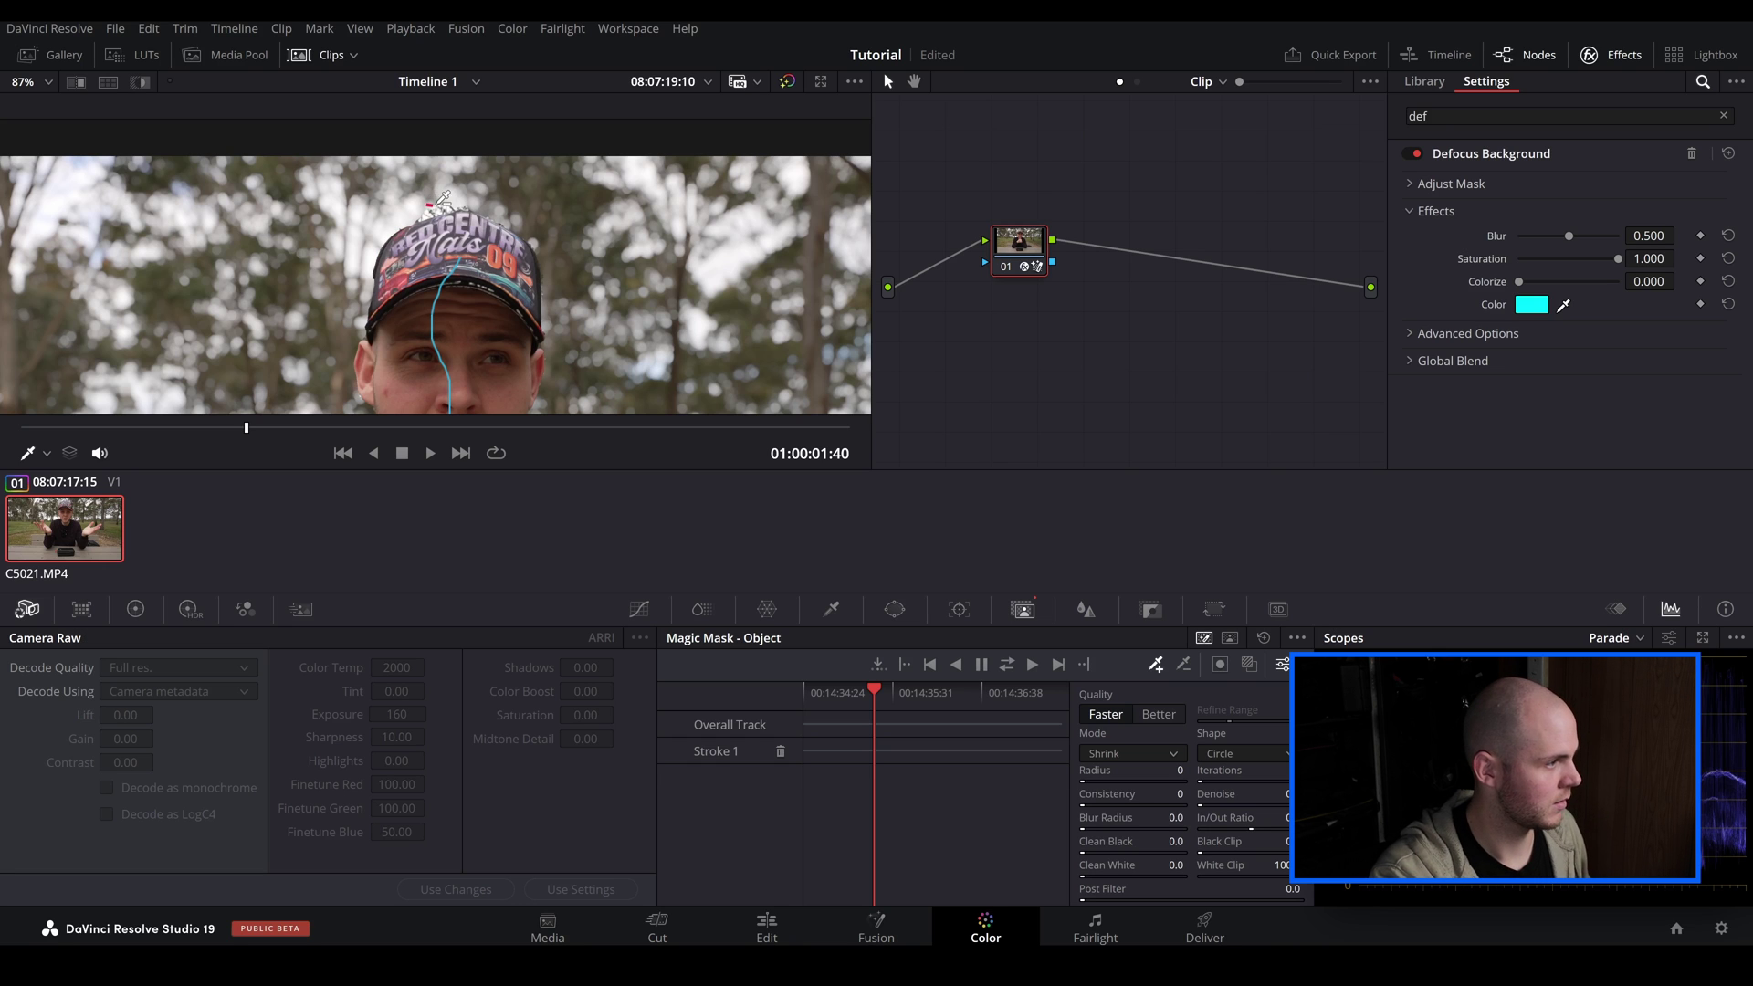
left_click_drag(438, 204, 446, 204)
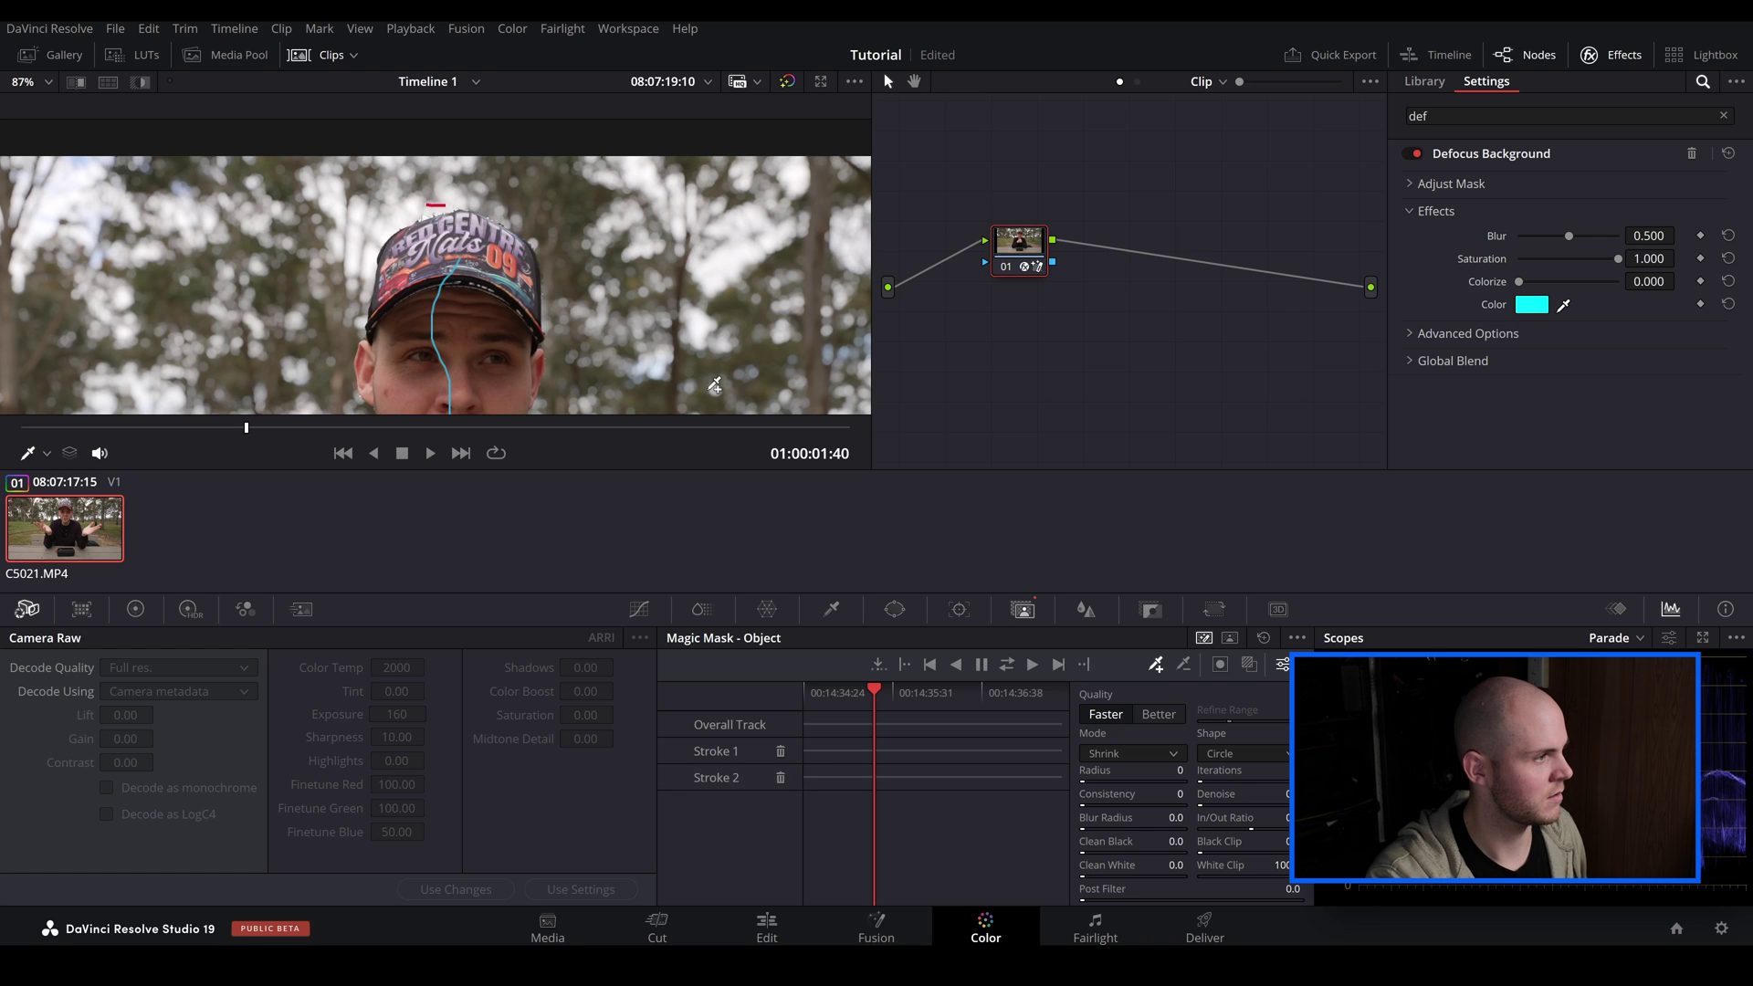
Track the Magic Mask forward through the clip
scroll(715, 386, "down", 2)
scroll(548, 153, "up", 3)
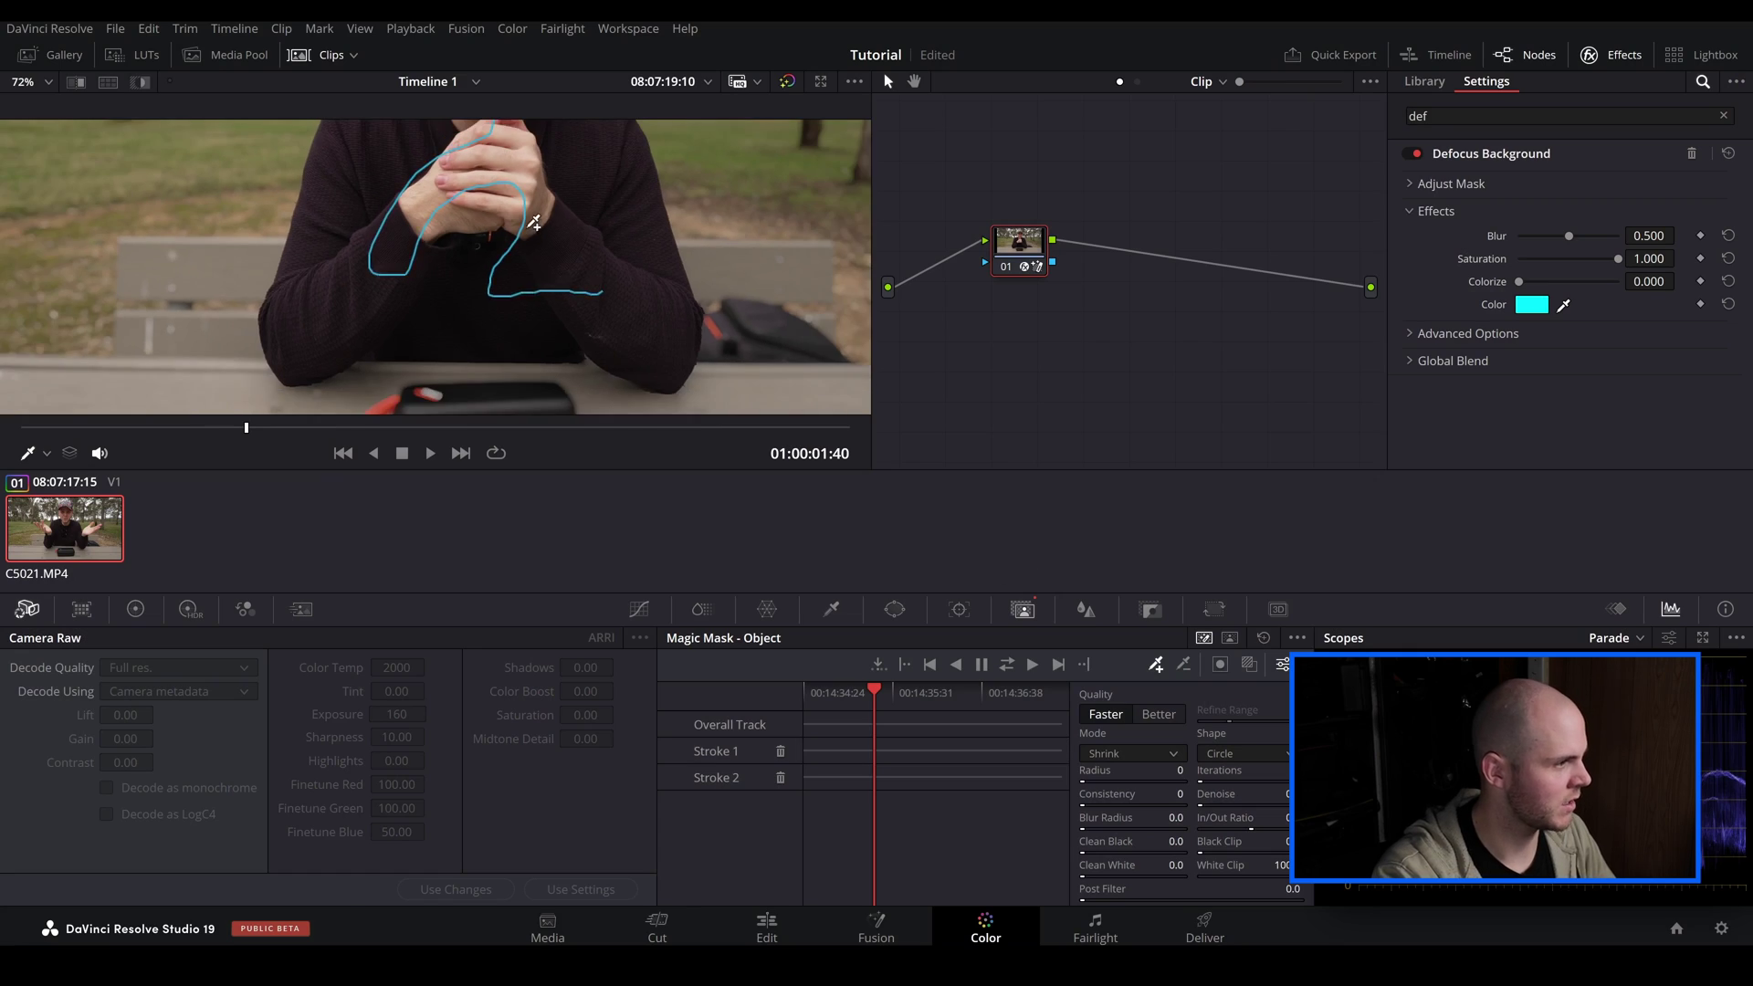
scroll(534, 221, "up", 4)
scroll(534, 222, "down", 3)
scroll(534, 221, "up", 5)
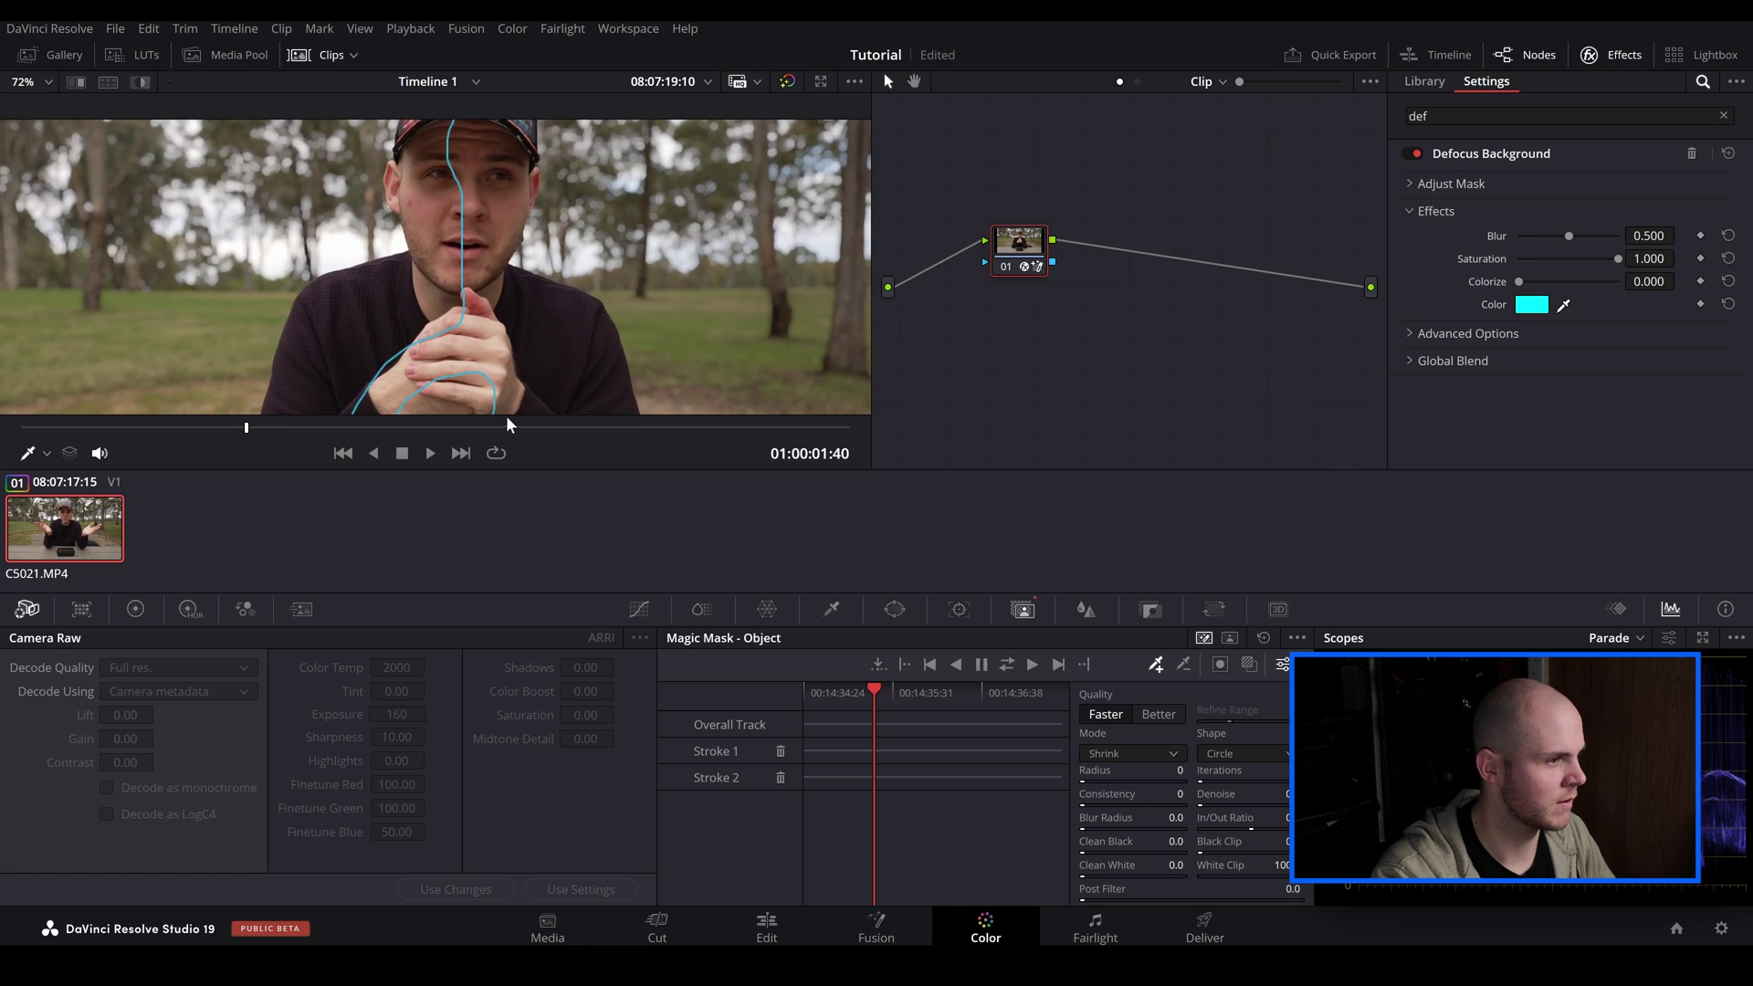
scroll(510, 424, "down", 2)
left_click(1008, 666)
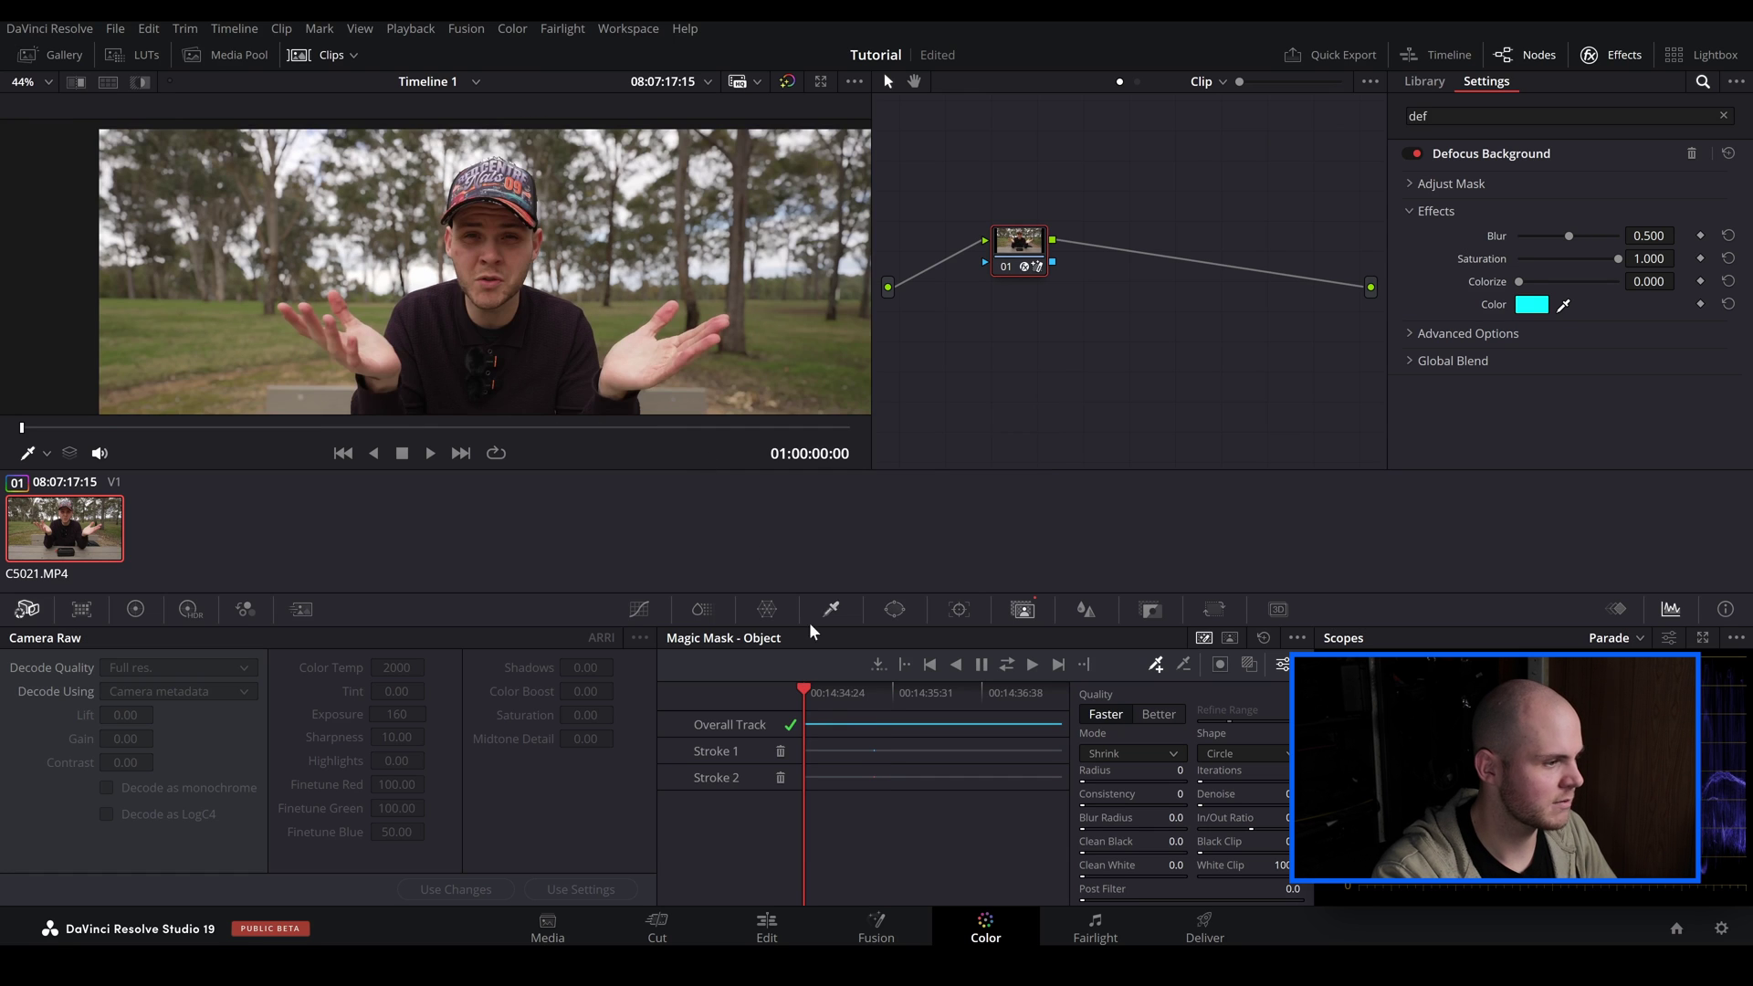
Scrub back to an earlier frame to check the tracked mask against the defocused background
left_click_drag(827, 692, 848, 692)
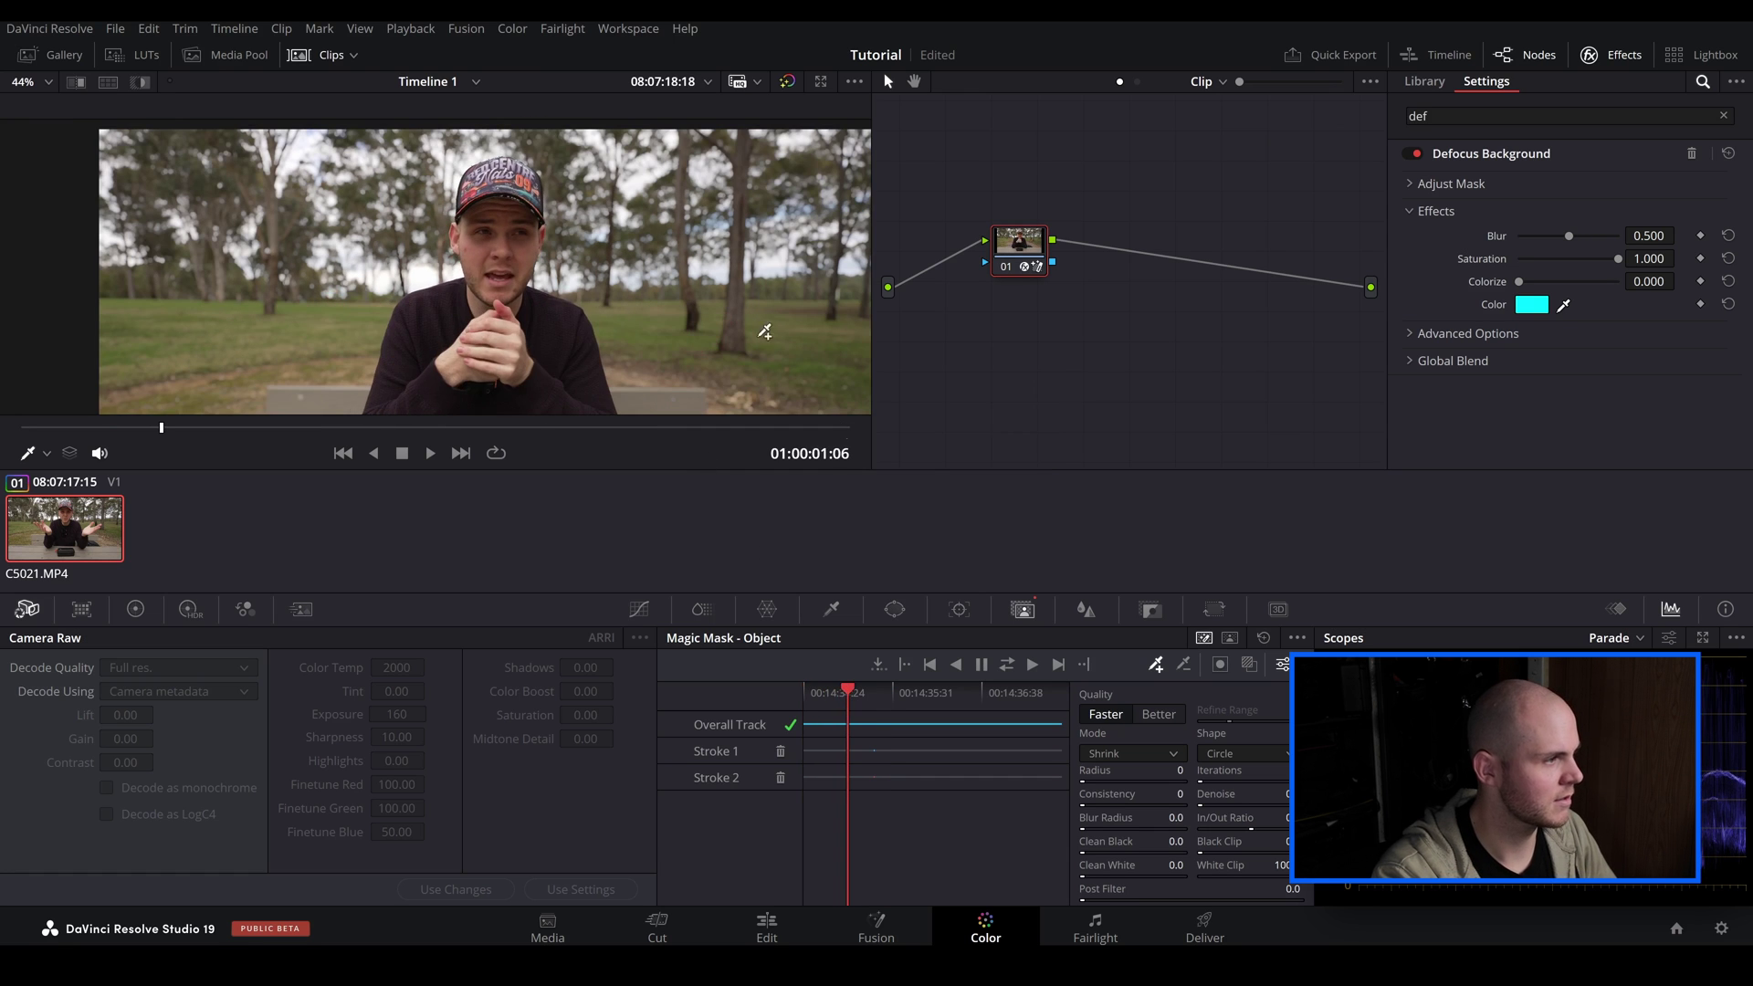
scroll(765, 332, "down", 3)
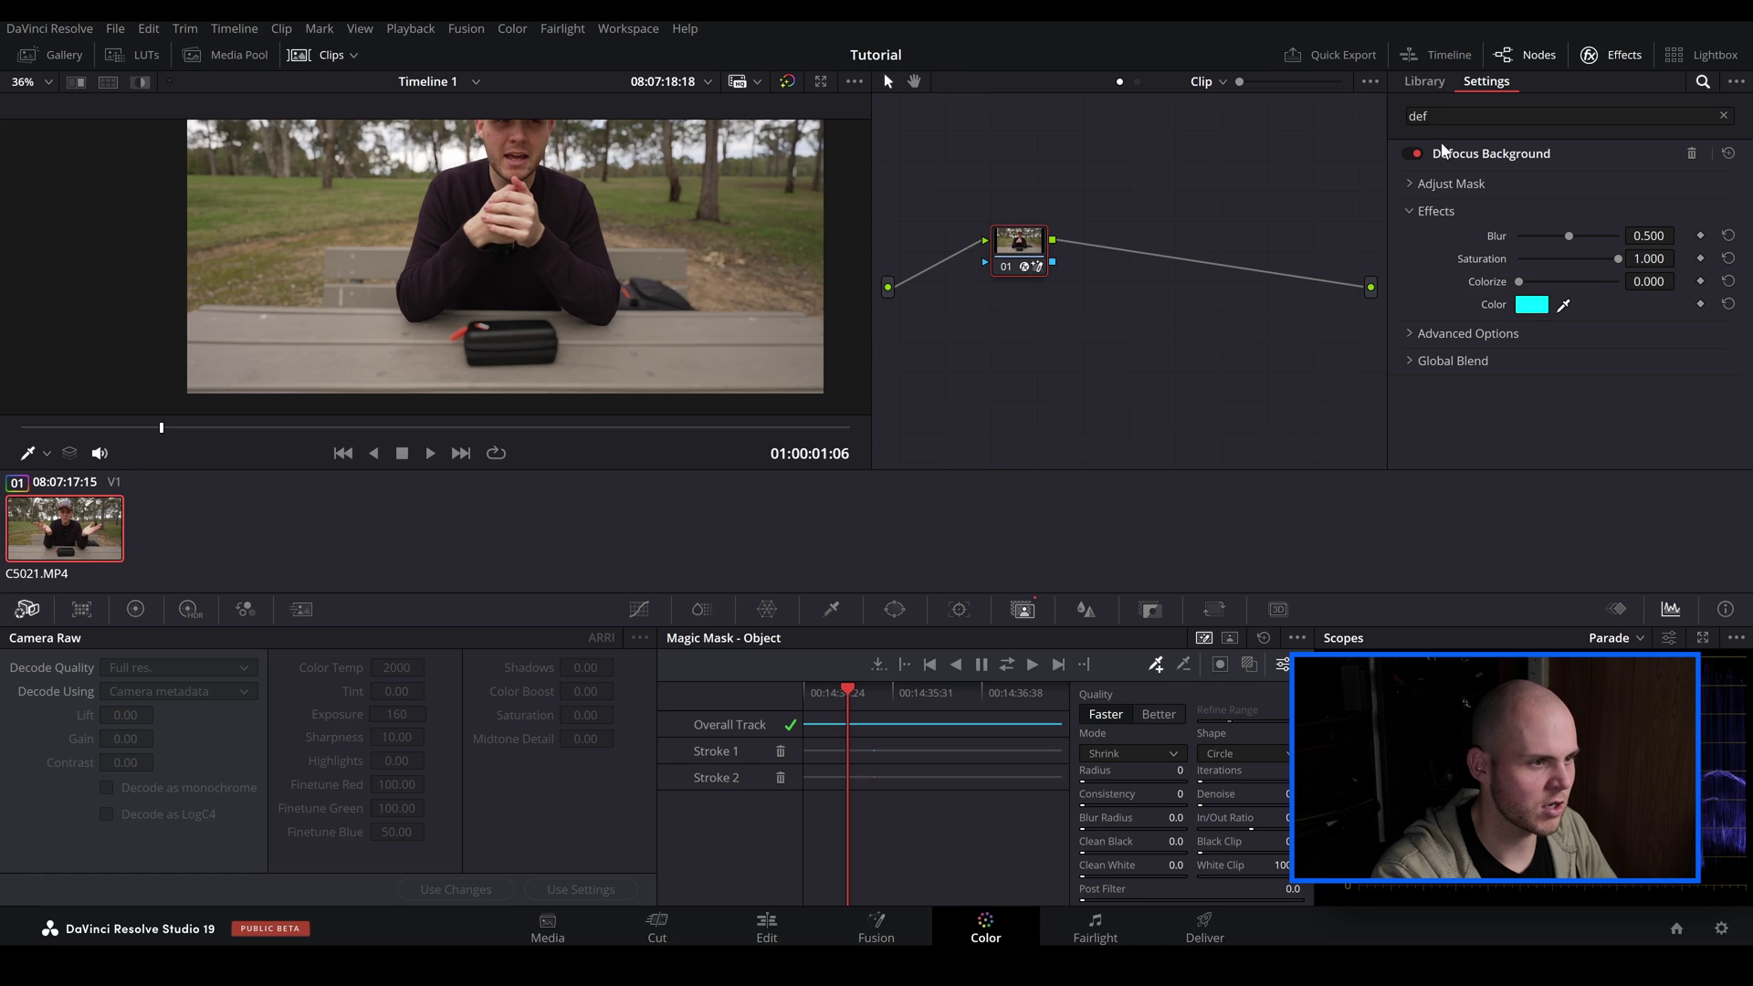
scroll(802, 219, "up", 4)
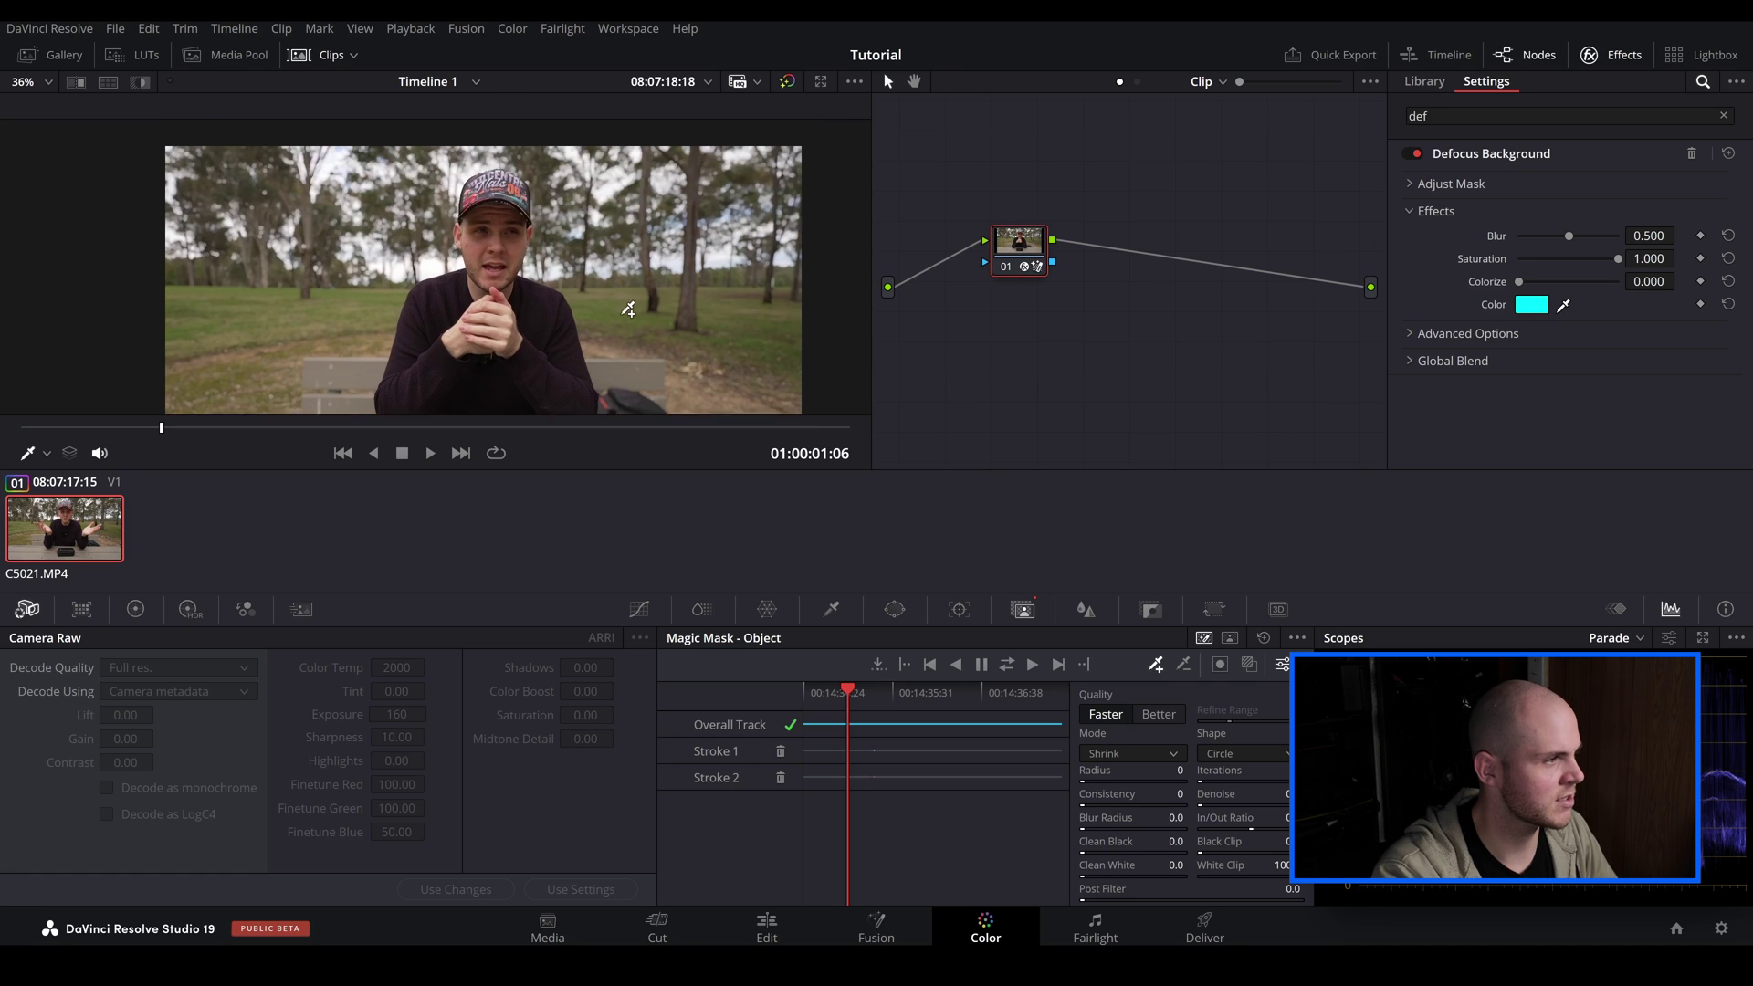
scroll(534, 294, "up", 3)
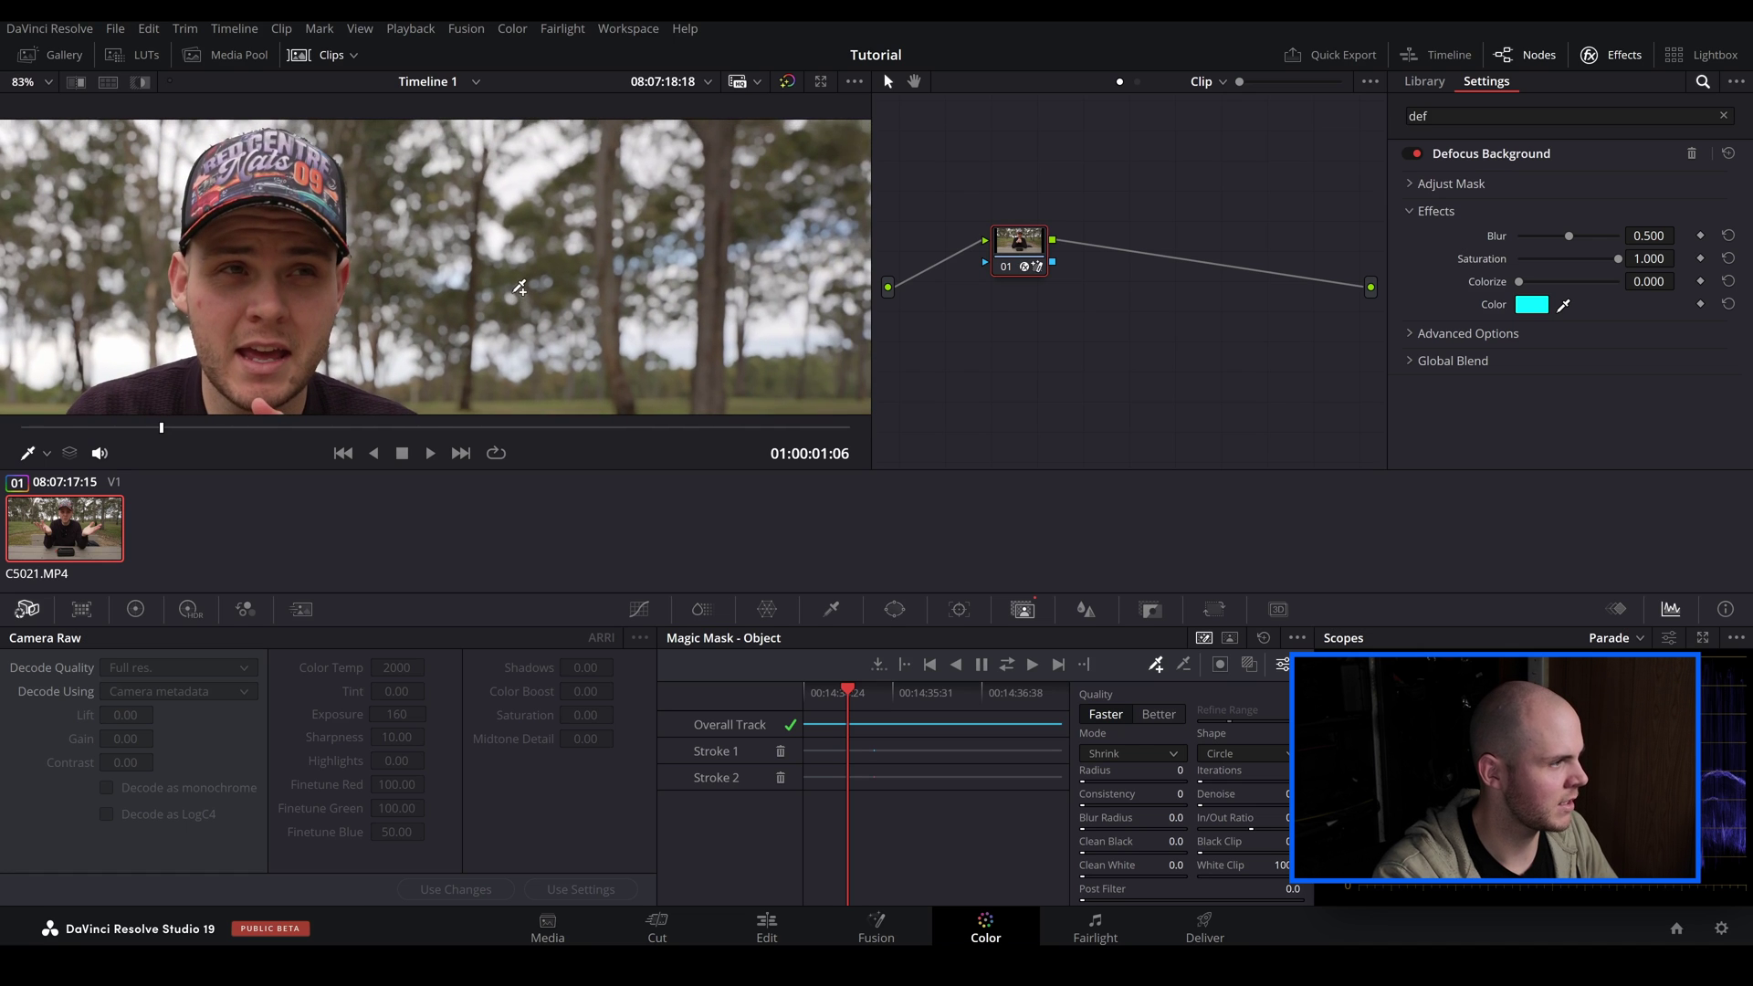
scroll(425, 207, "up", 1)
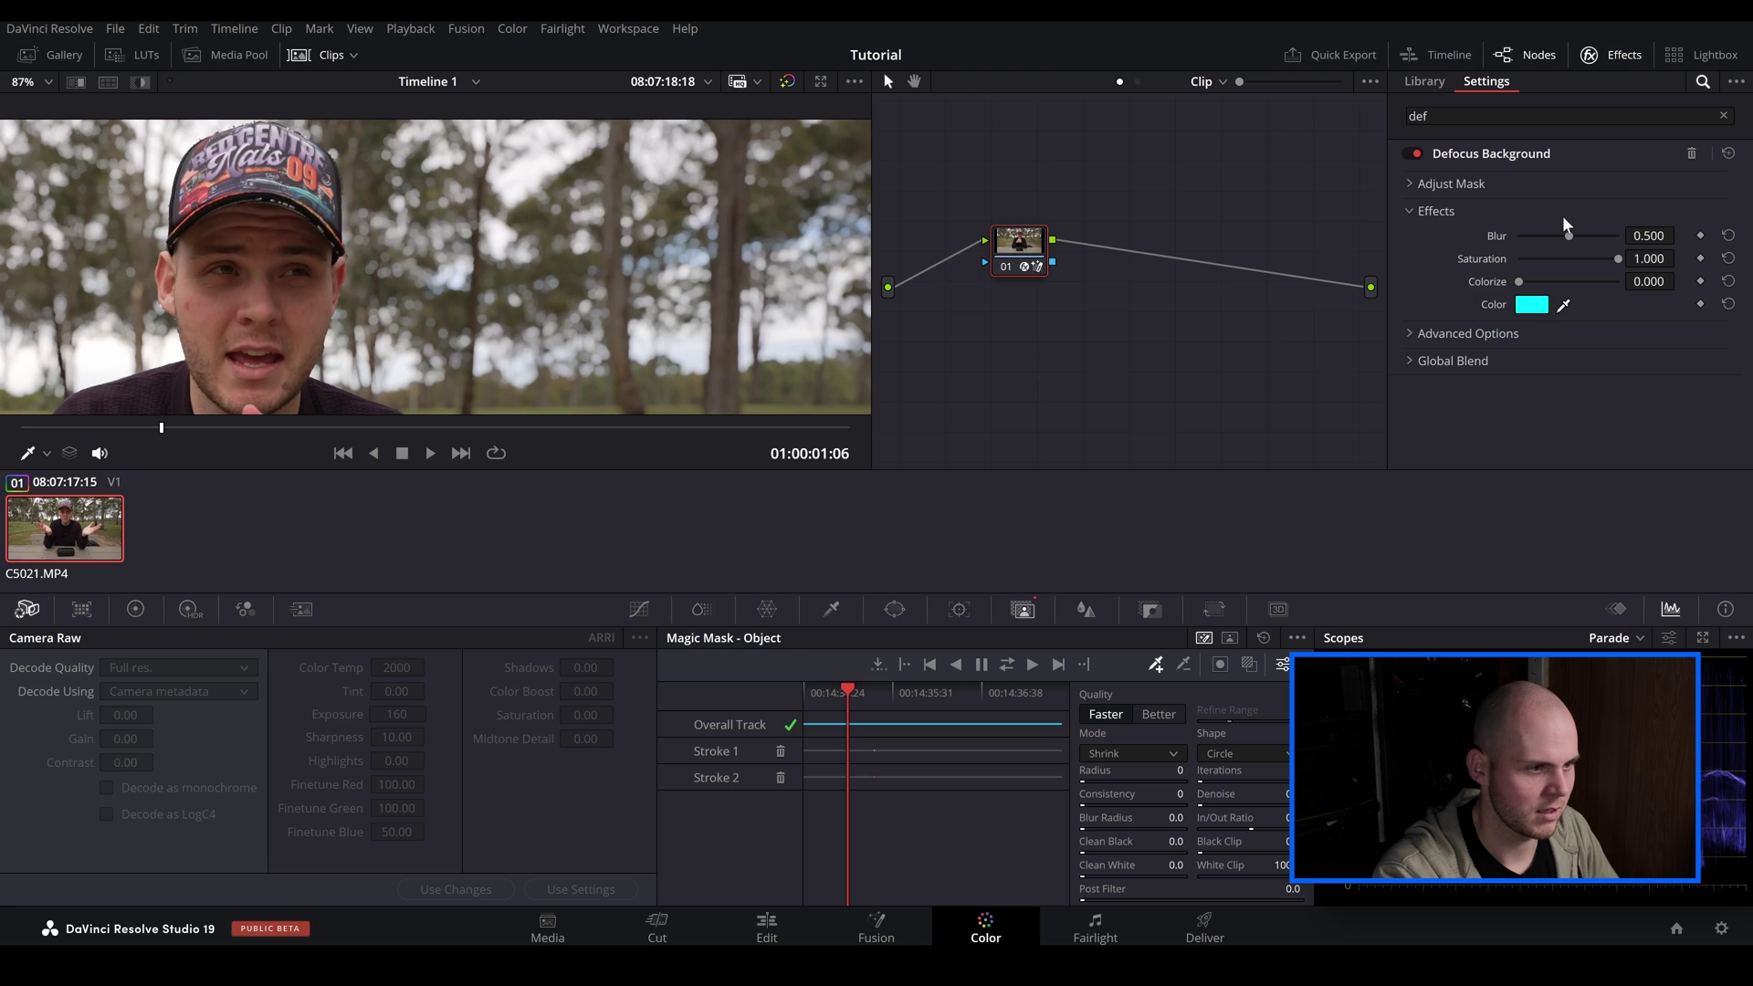
Raise Defocus Background Blur to 0.808 and Saturation to 1.000, resetting Colorize to 0.000
mouse_move(1569, 238)
left_mouse_down()
mouse_move(1596, 239)
mouse_move(1541, 249)
mouse_move(1598, 244)
left_mouse_up()
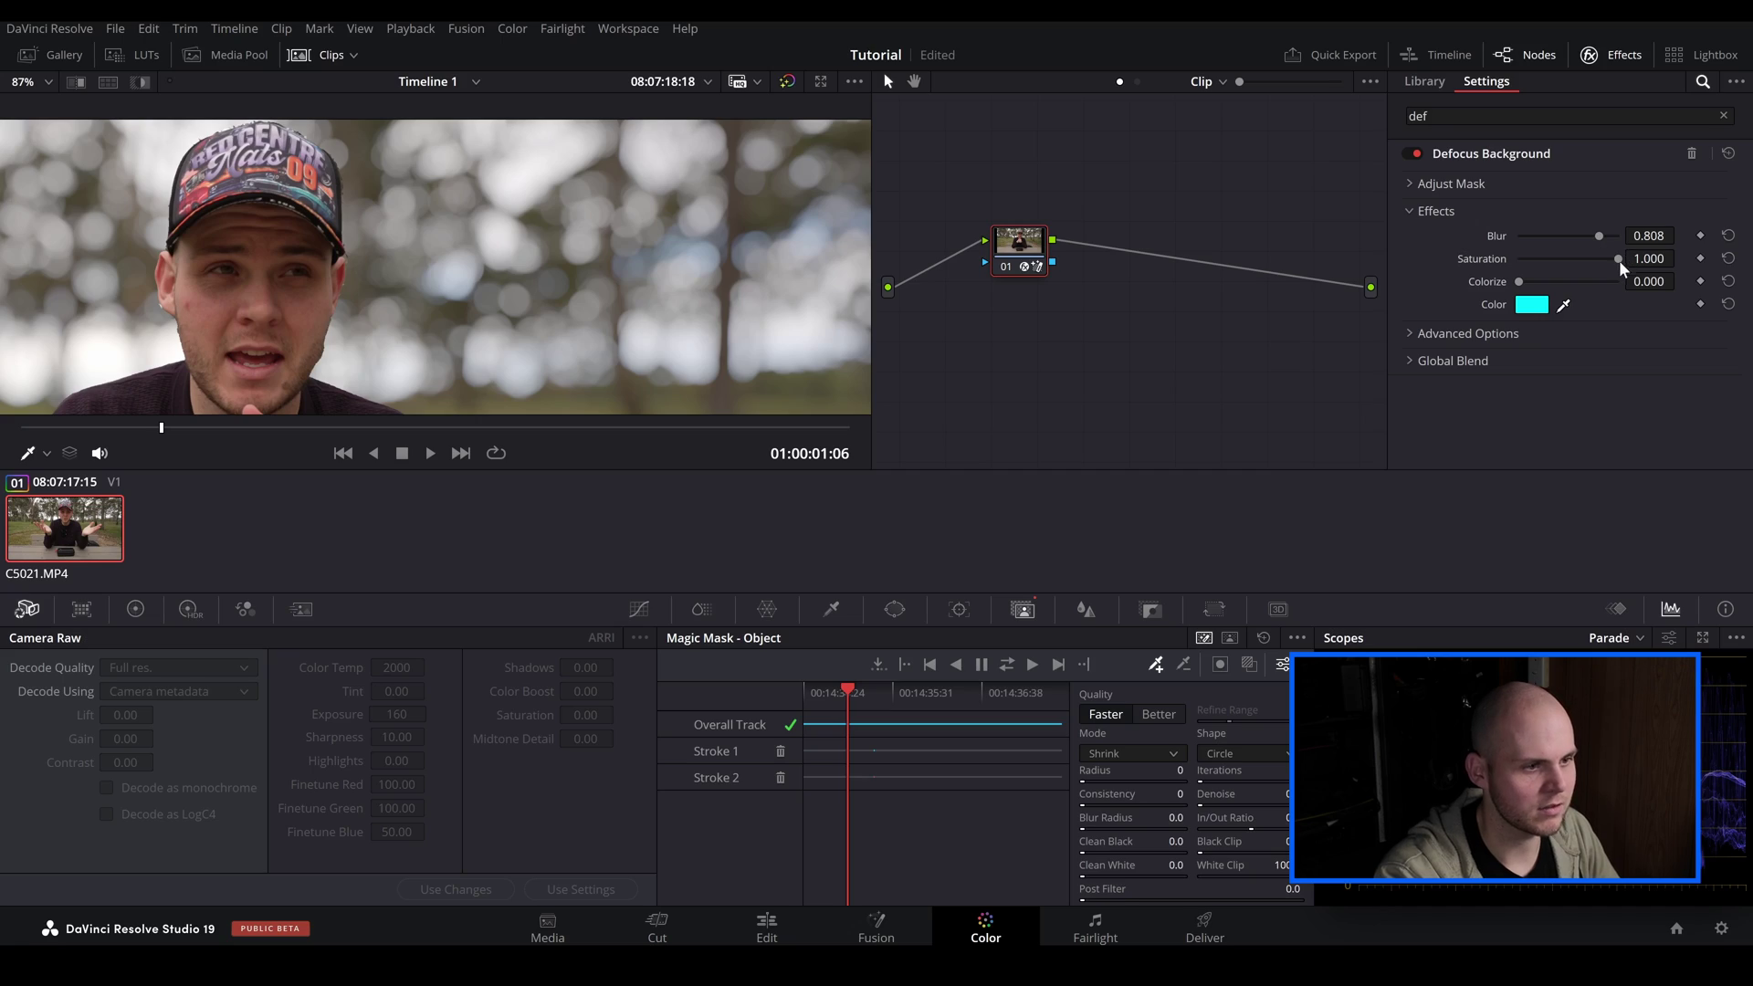
left_click_drag(1612, 261, 1664, 278)
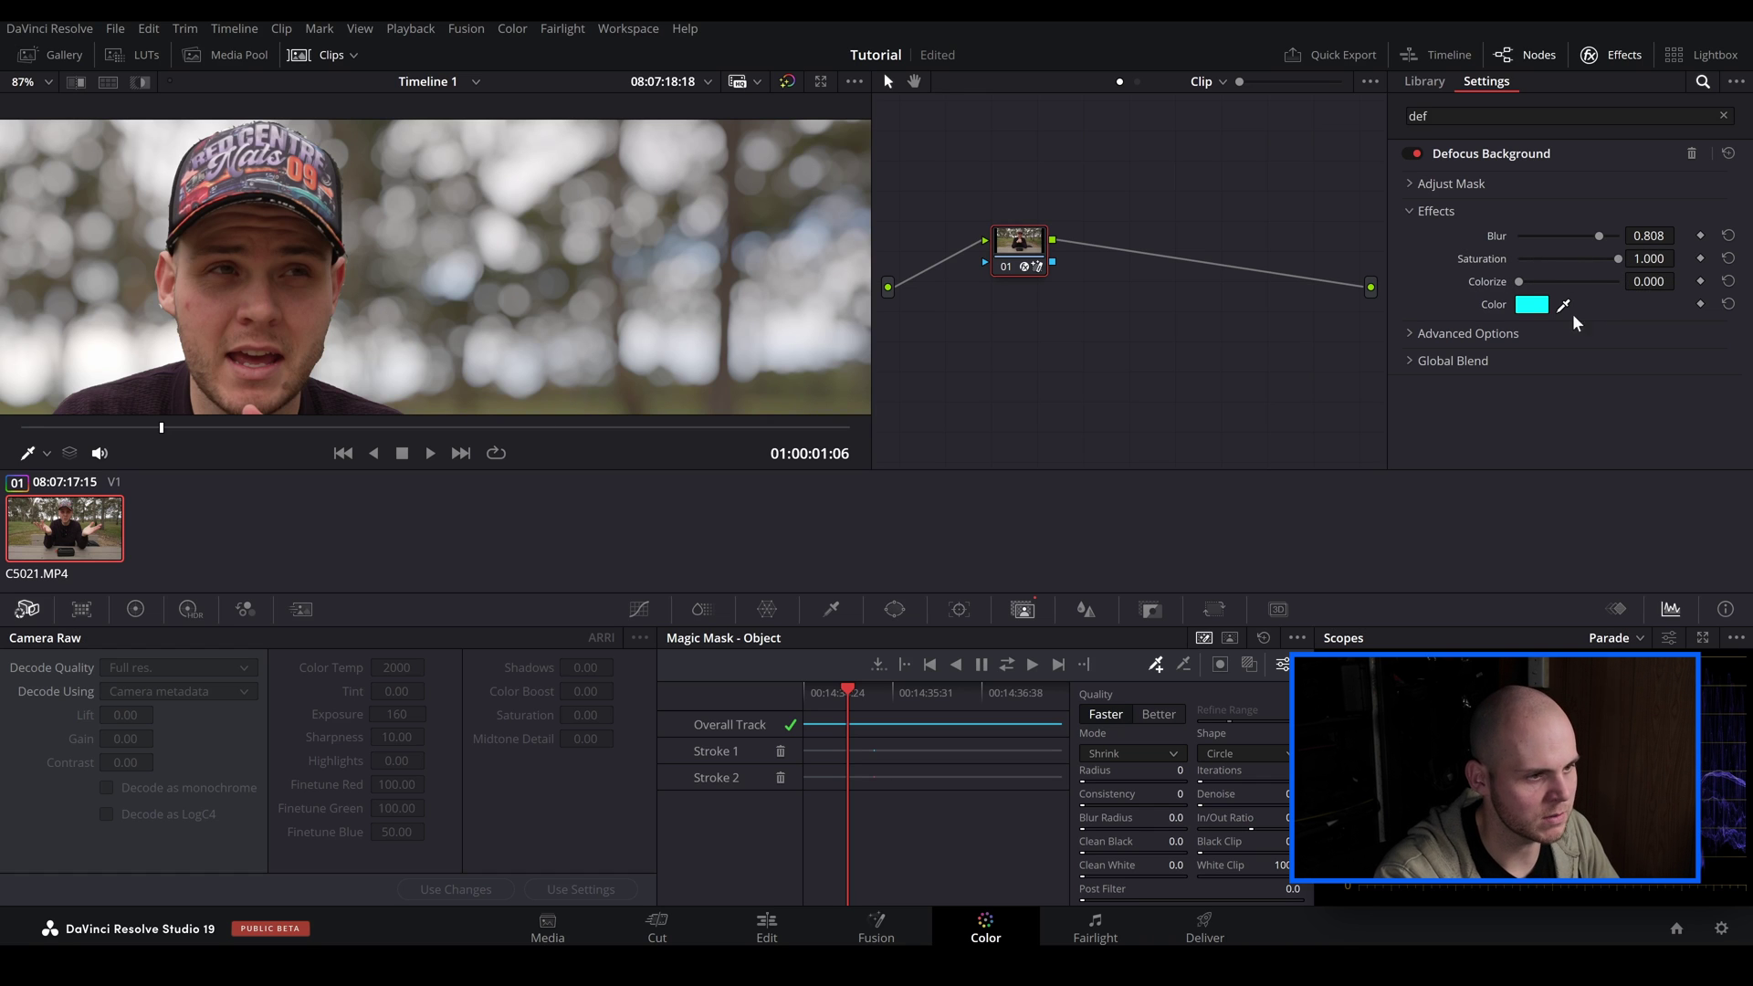
left_click_drag(1519, 282, 1698, 285)
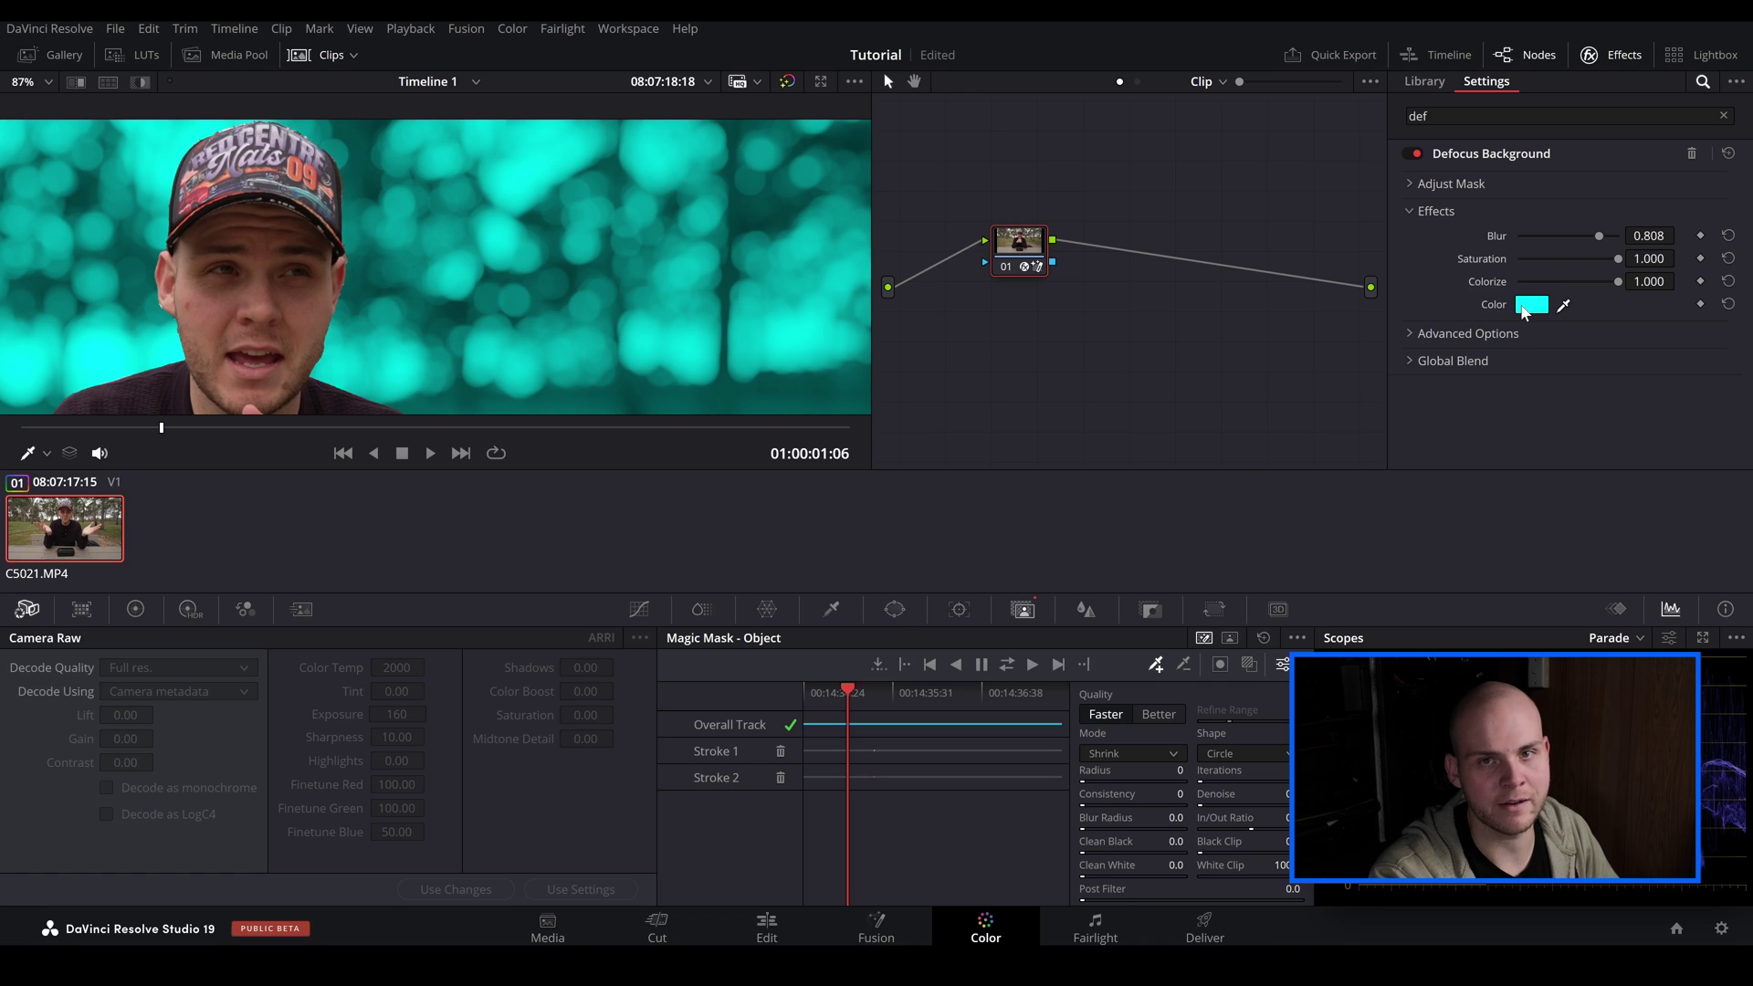
mouse_move(1516, 305)
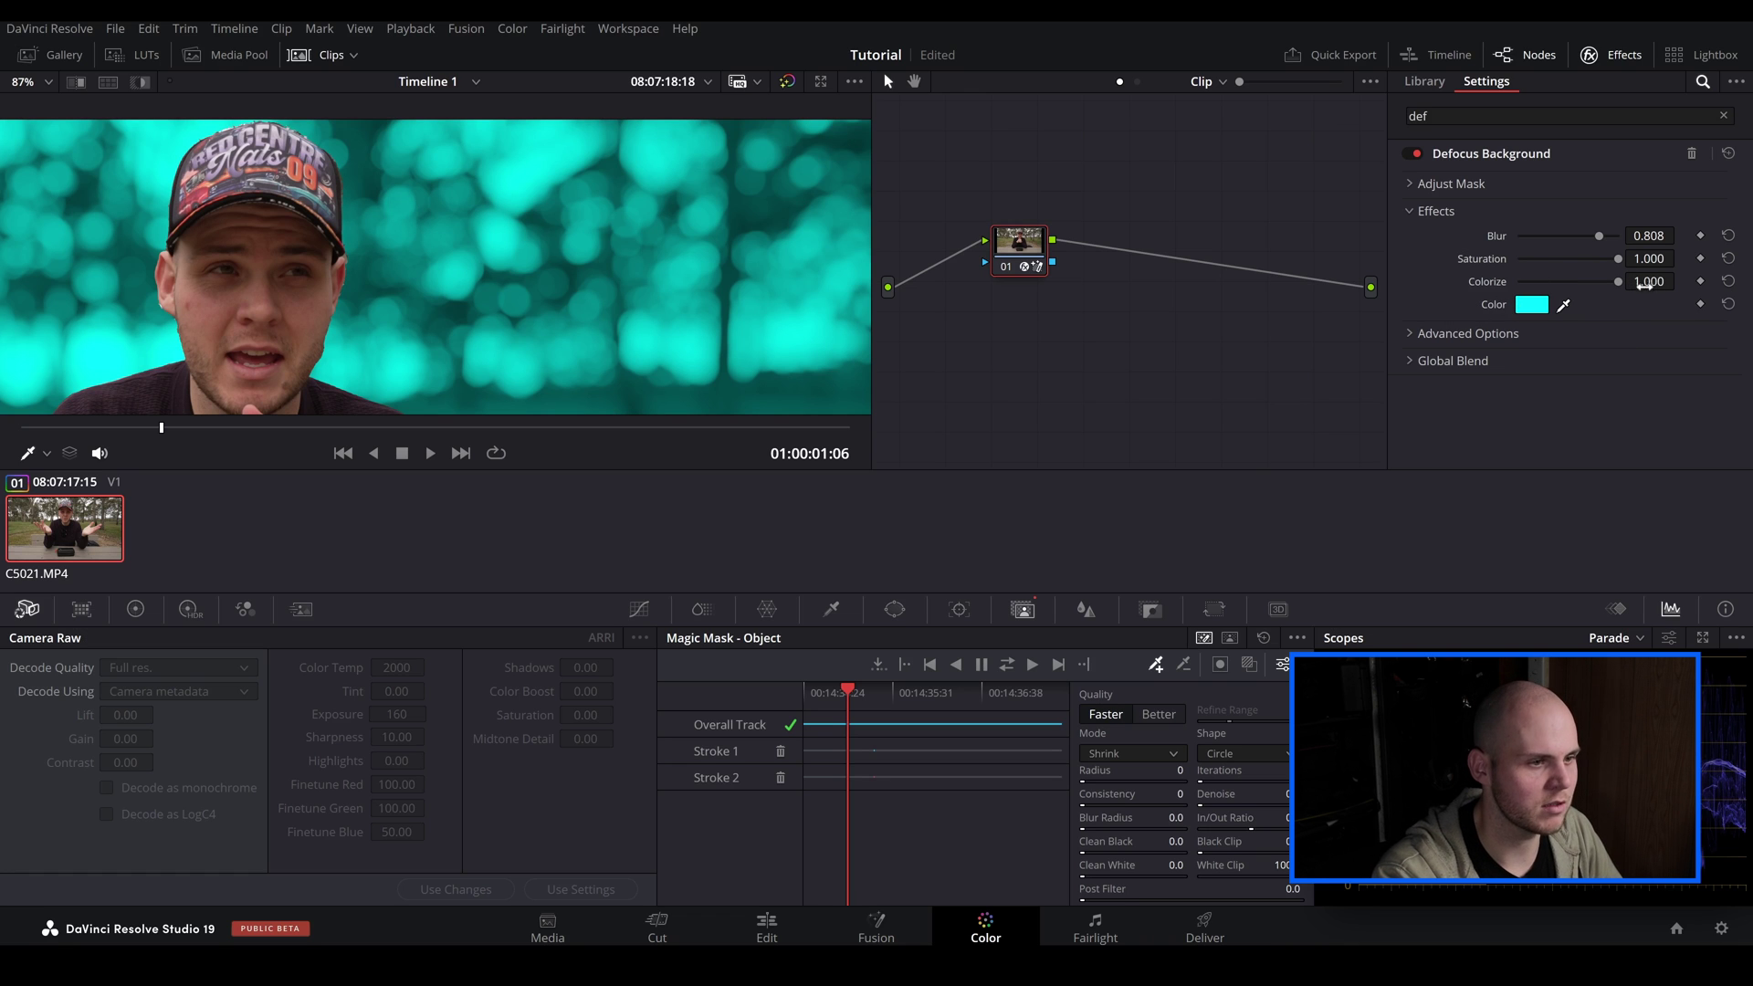
left_click(1728, 282)
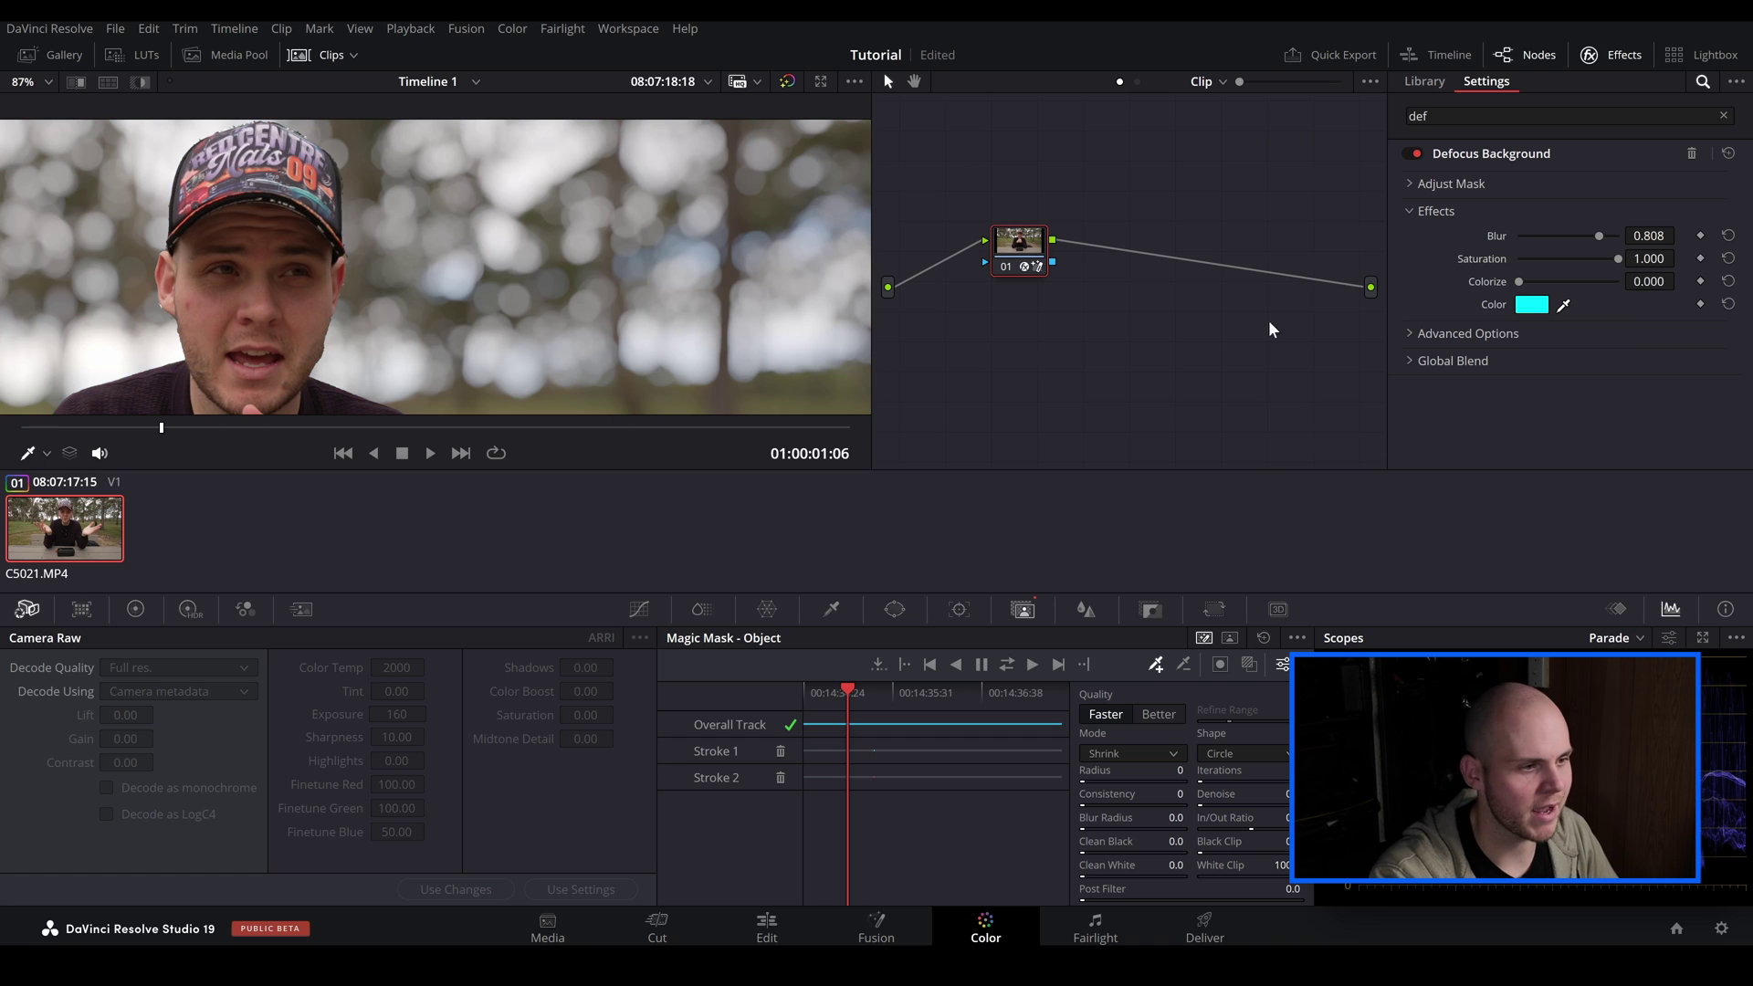
In Advanced Options, keep Blur Type at Lens and lower Anamorphism to 0.547
left_click(1406, 333)
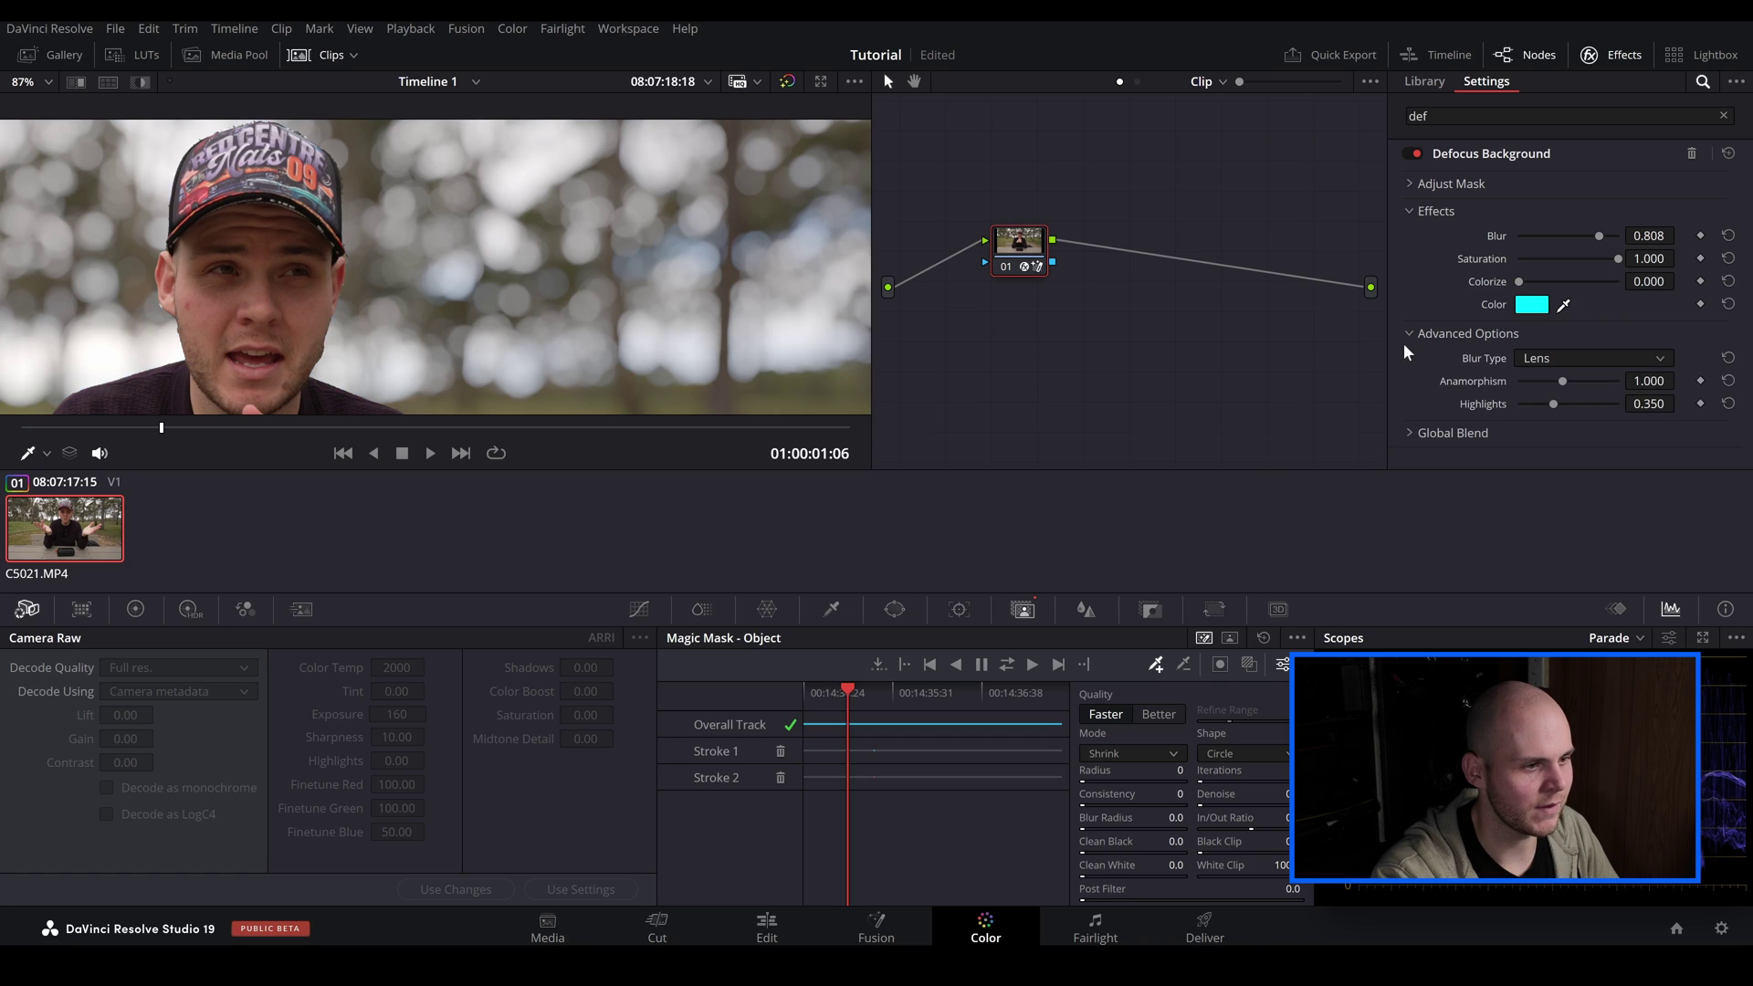
left_click(1528, 361)
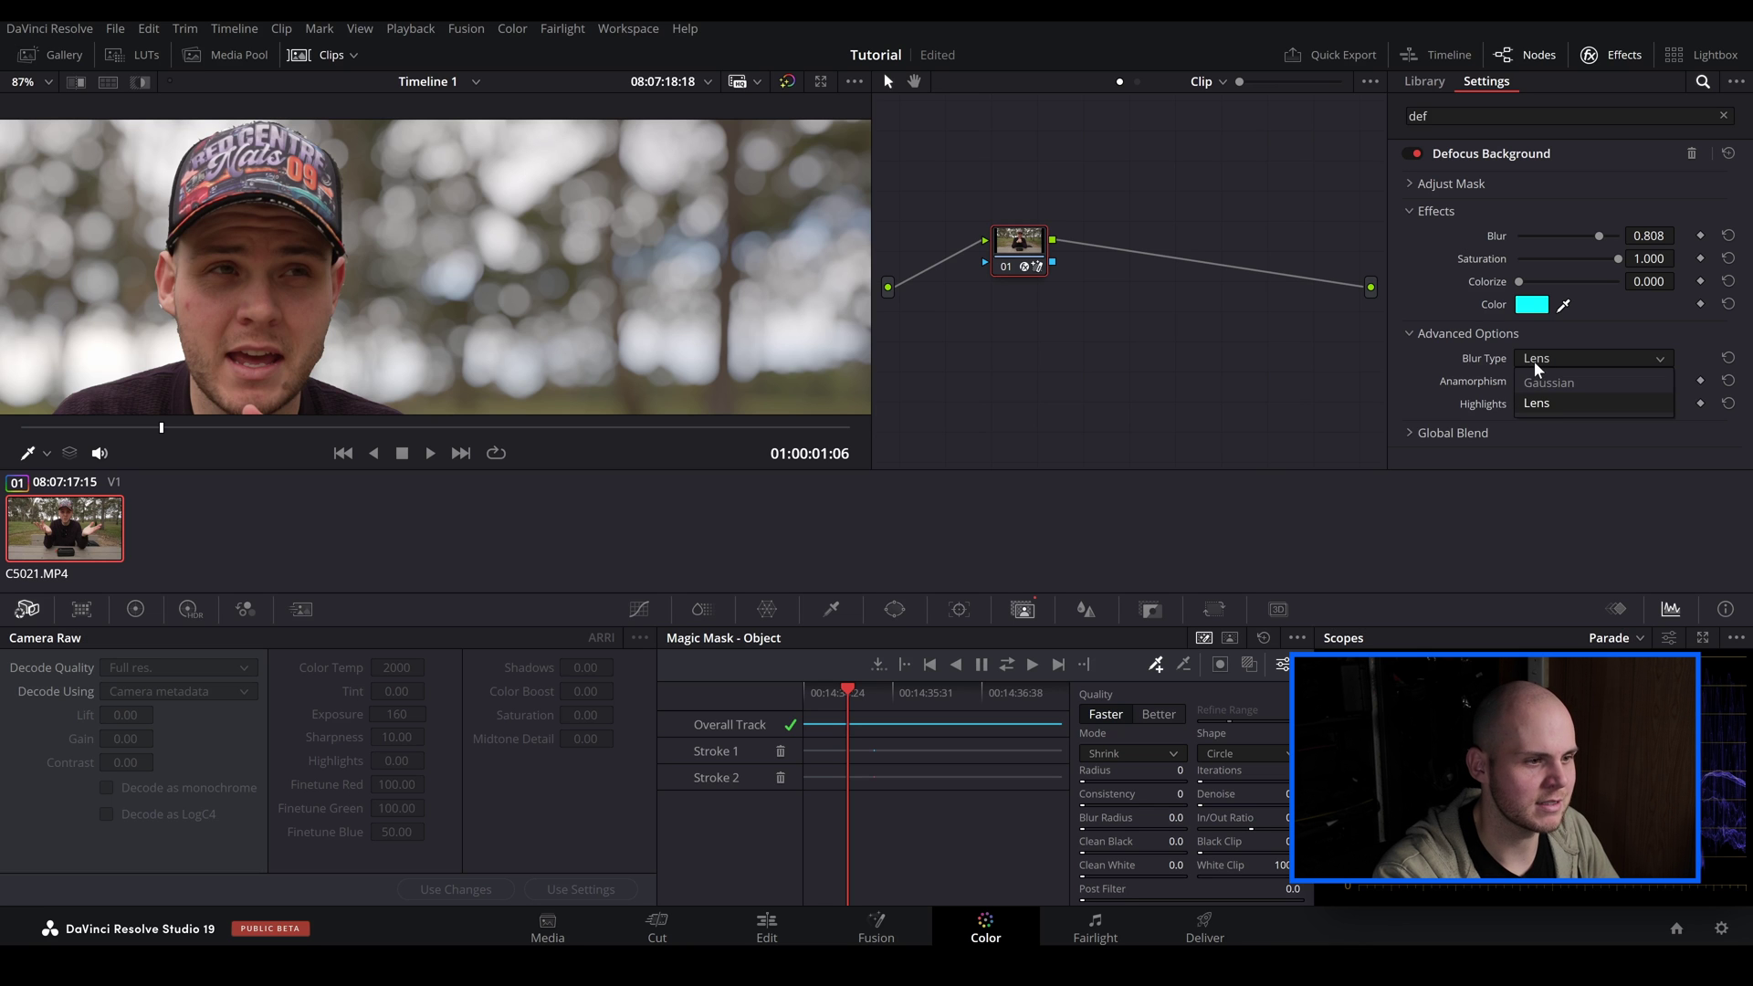
left_click(1542, 374)
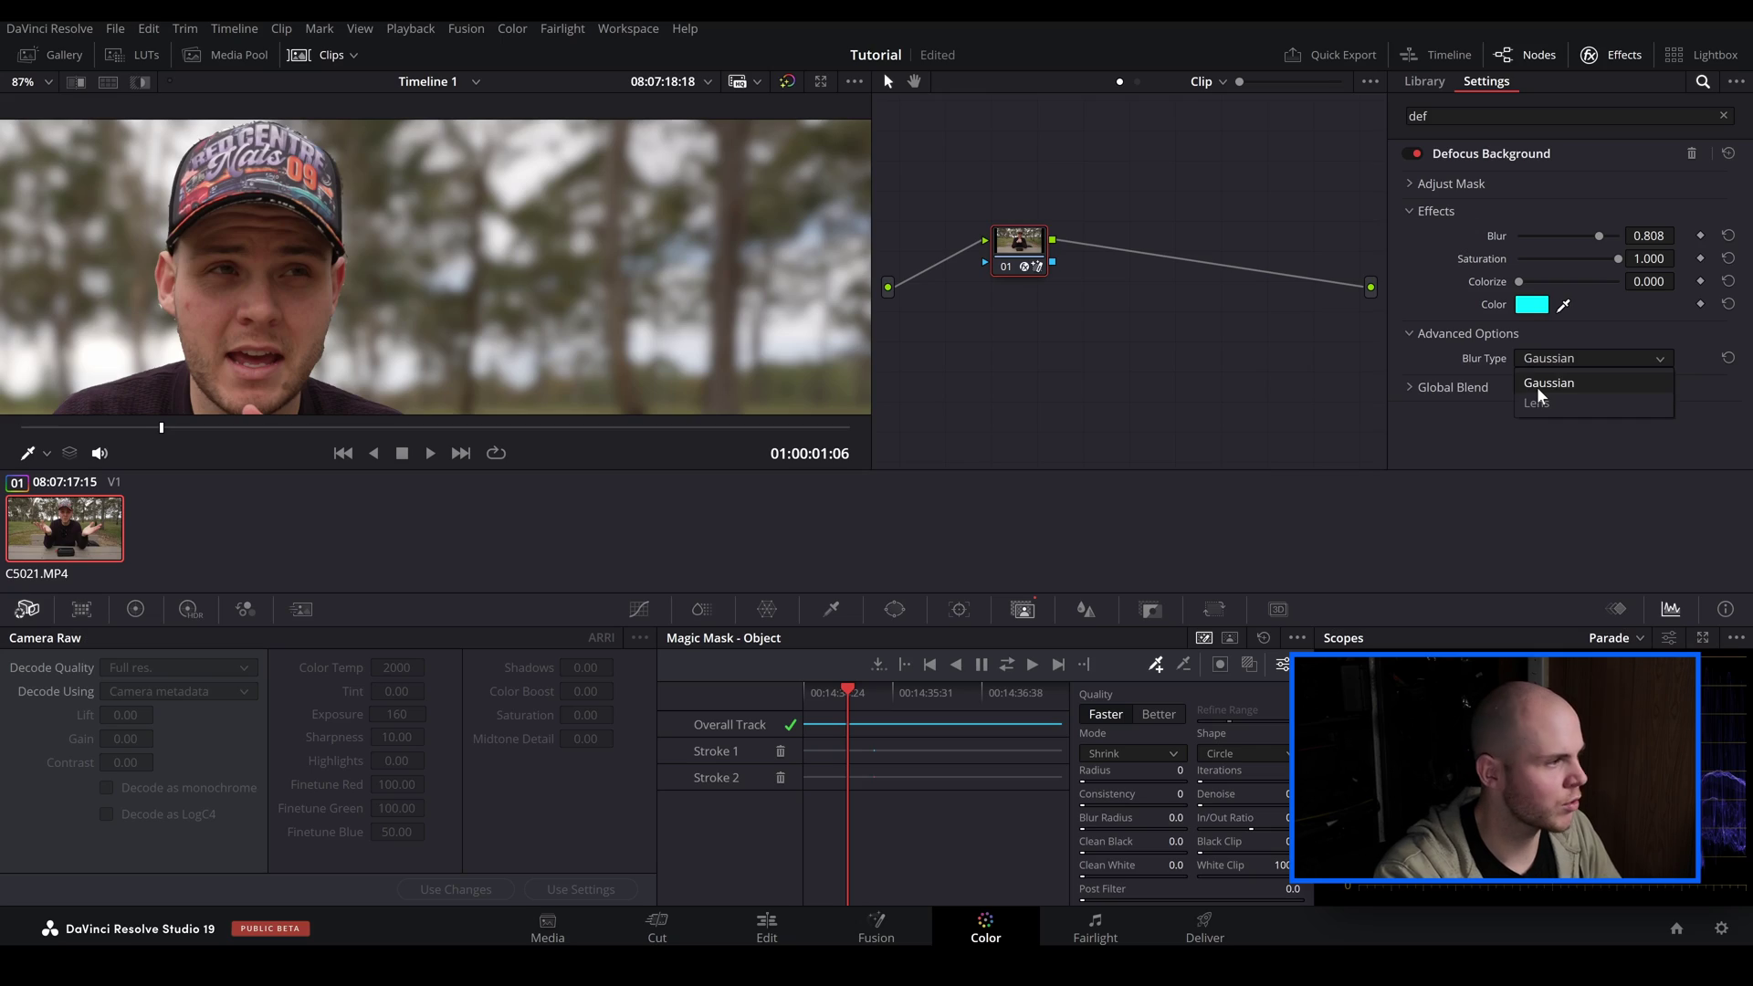
left_click(1537, 387)
left_click(1559, 354)
left_click(1545, 400)
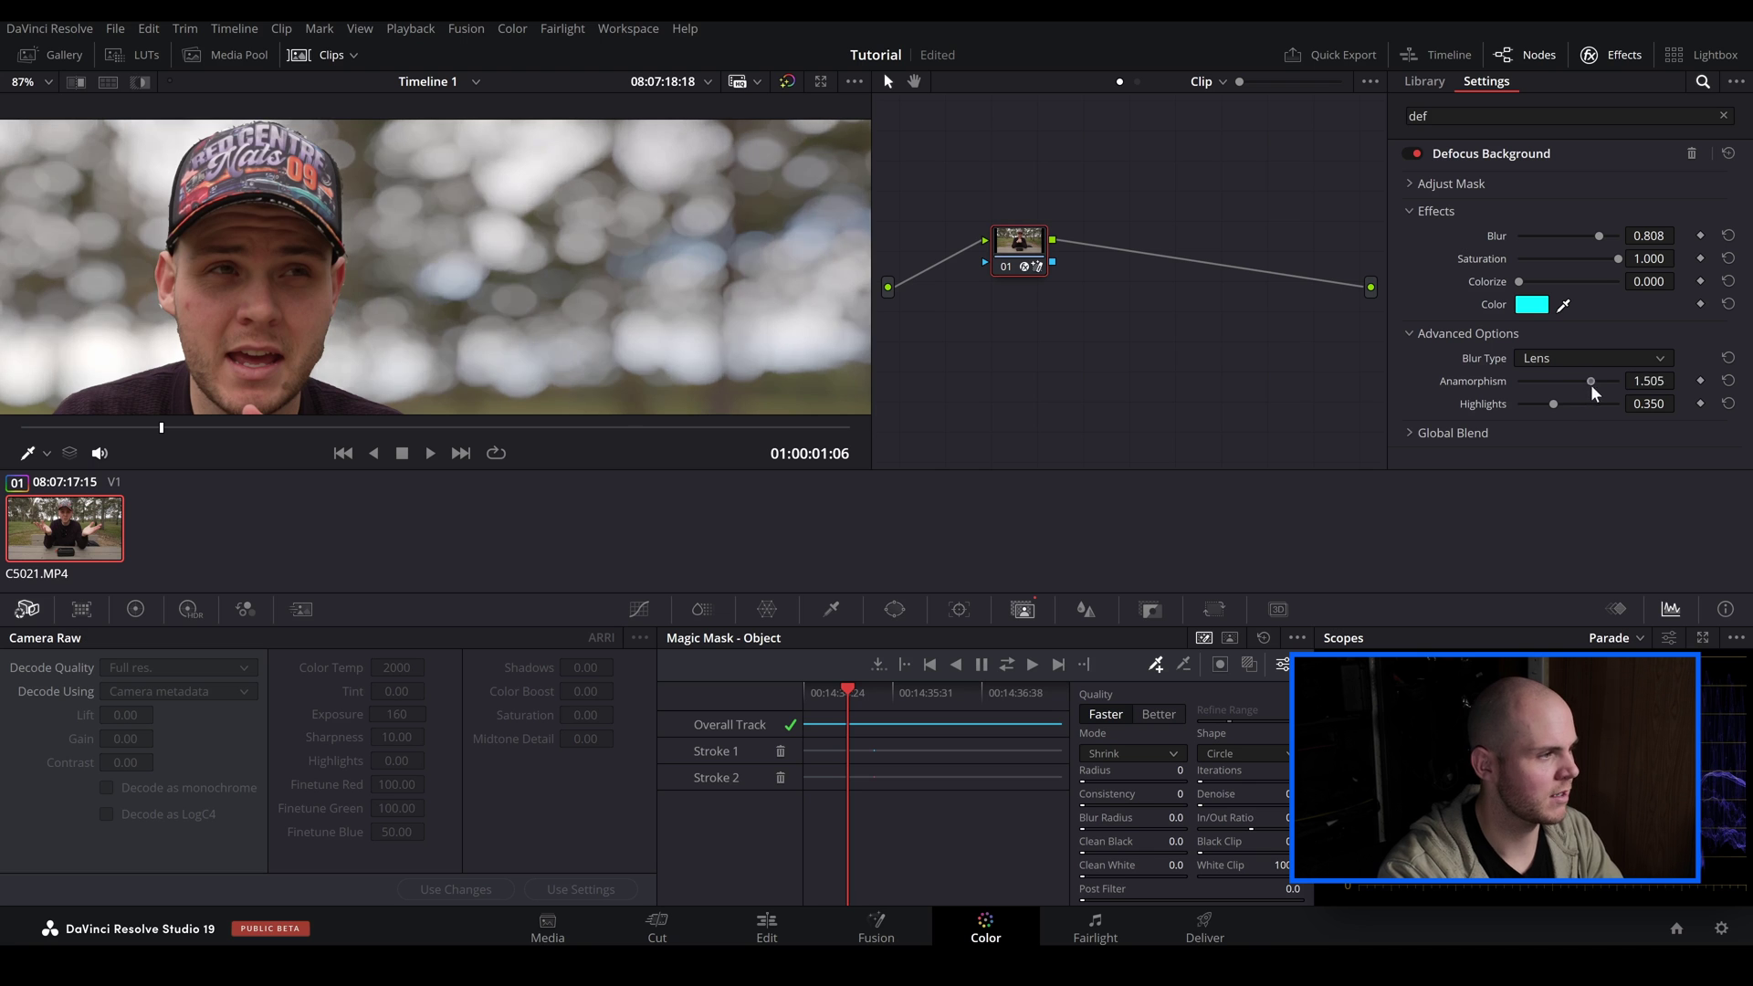
left_click_drag(1590, 385, 1551, 419)
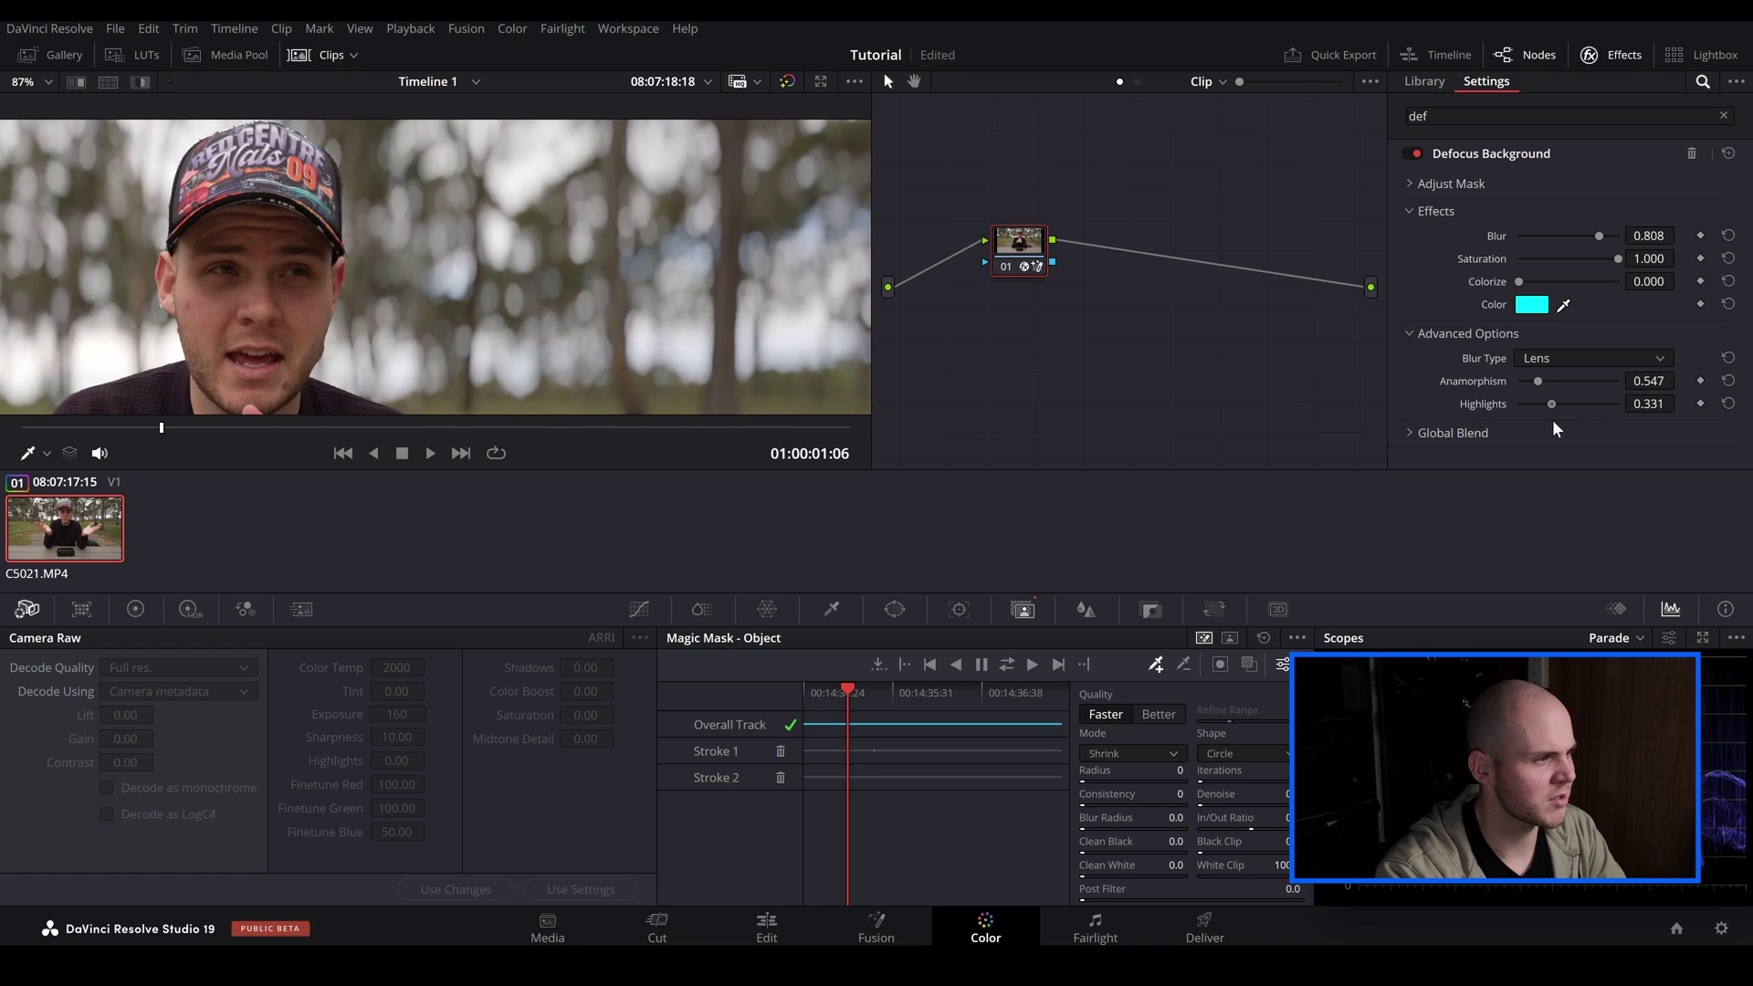
Reset Highlights, then reset all grades and nodes on the clip and clear the Library search
left_click(1726, 405)
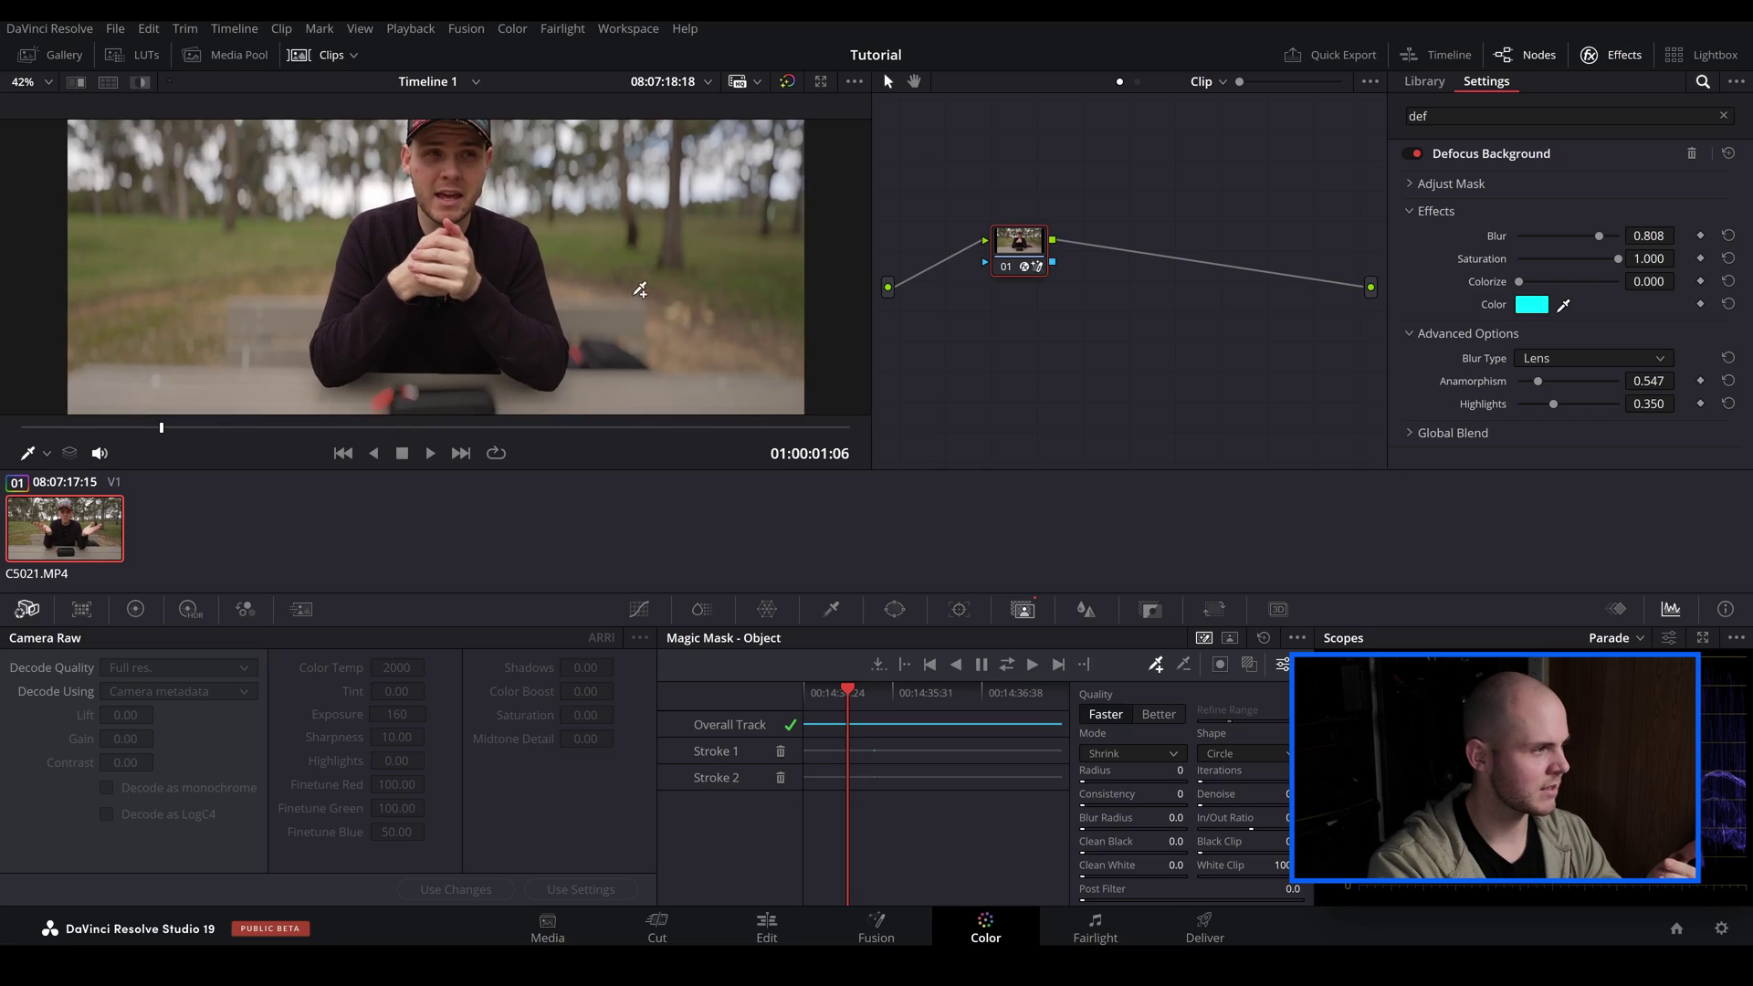
scroll(639, 289, "down", 3)
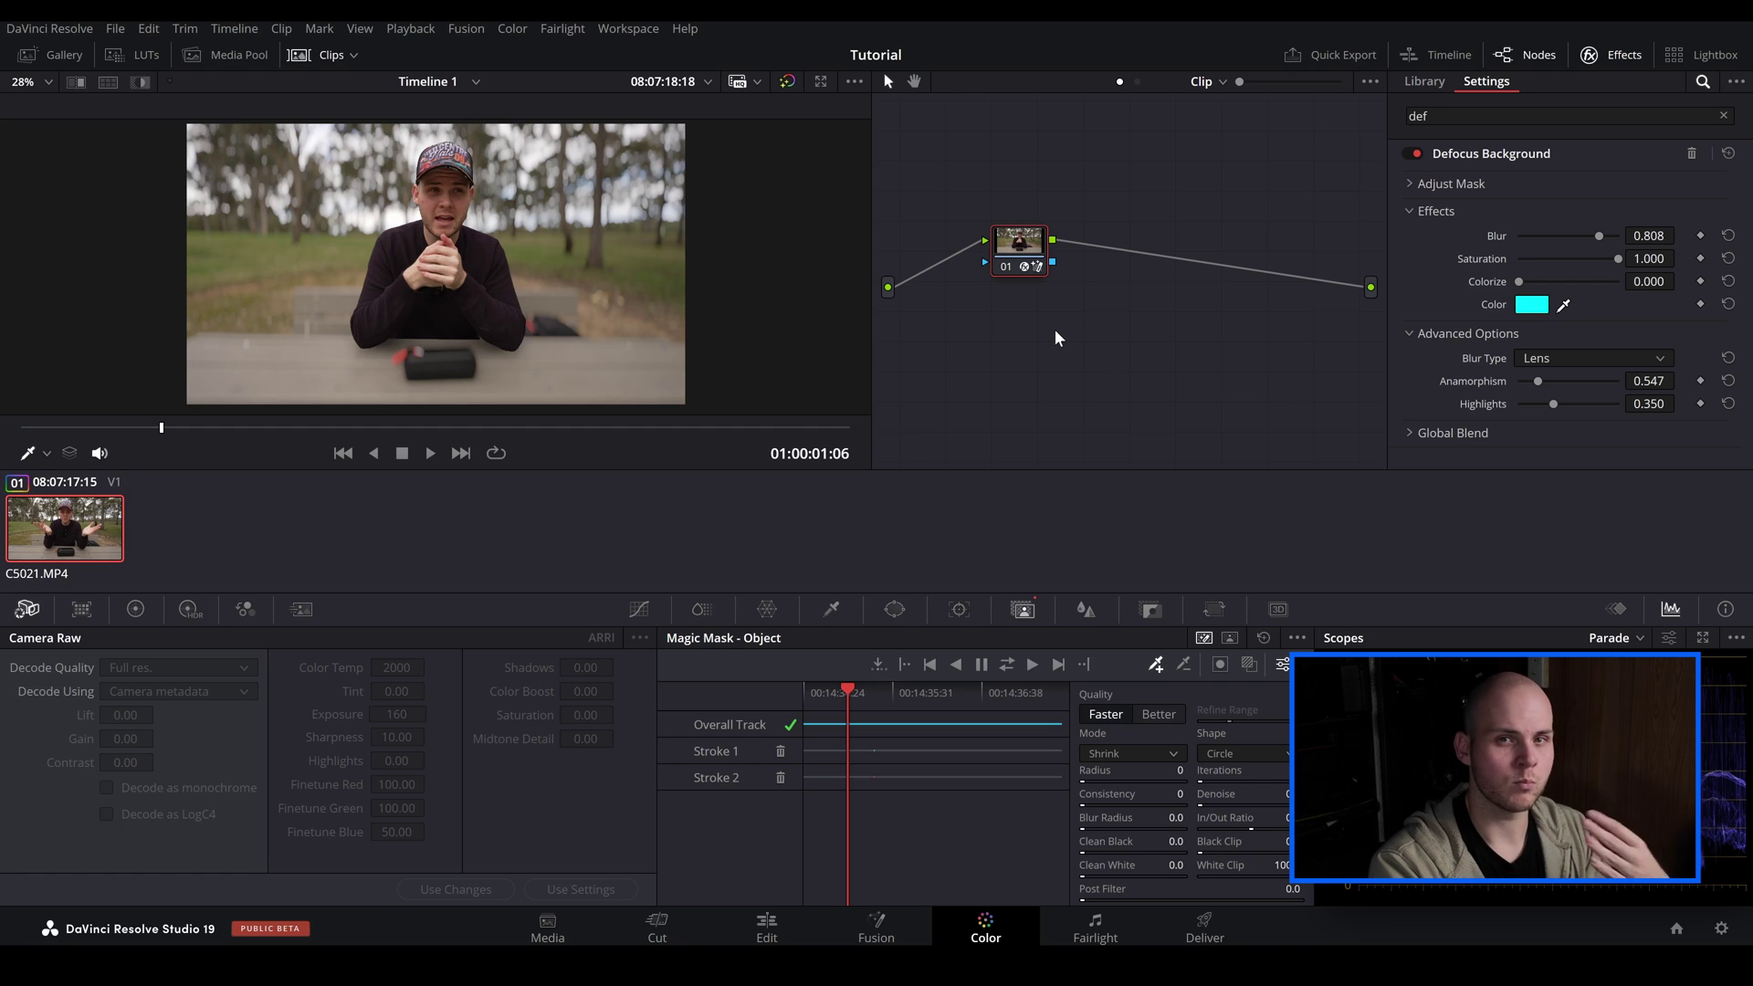
right_click(1035, 259)
left_click(1060, 265)
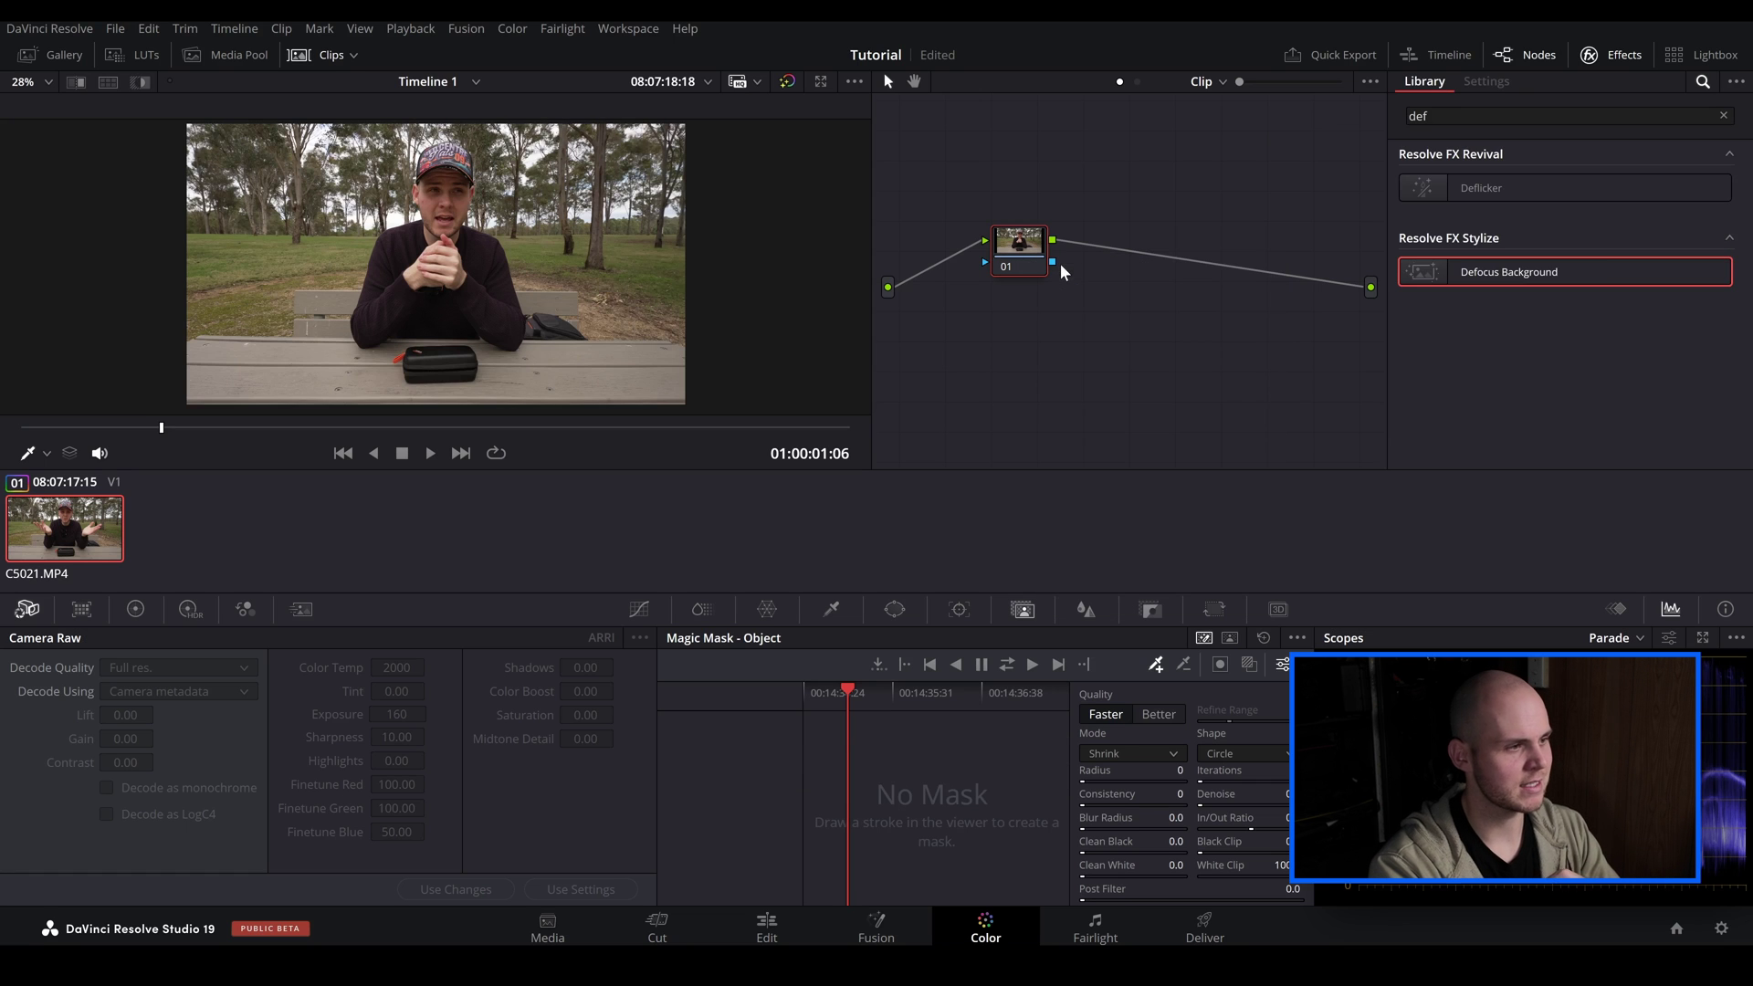
left_click(1023, 258)
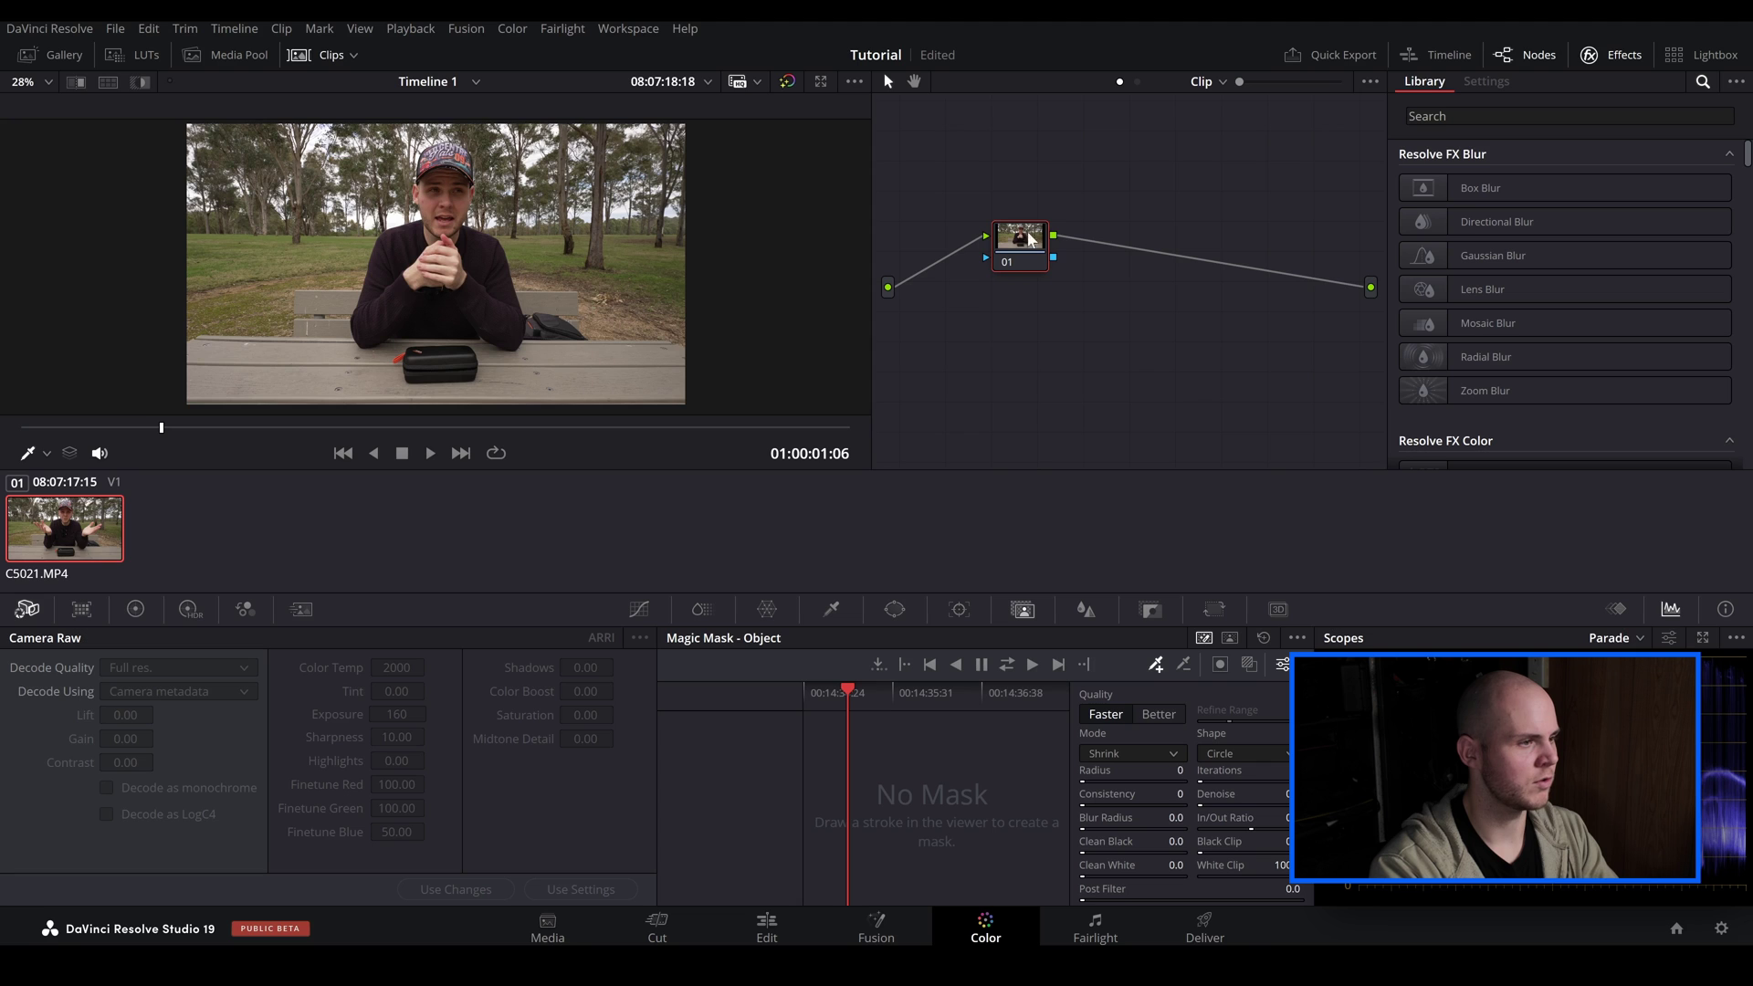
Add a Corrector node after node 01
right_click(1120, 276)
mouse_move(1201, 326)
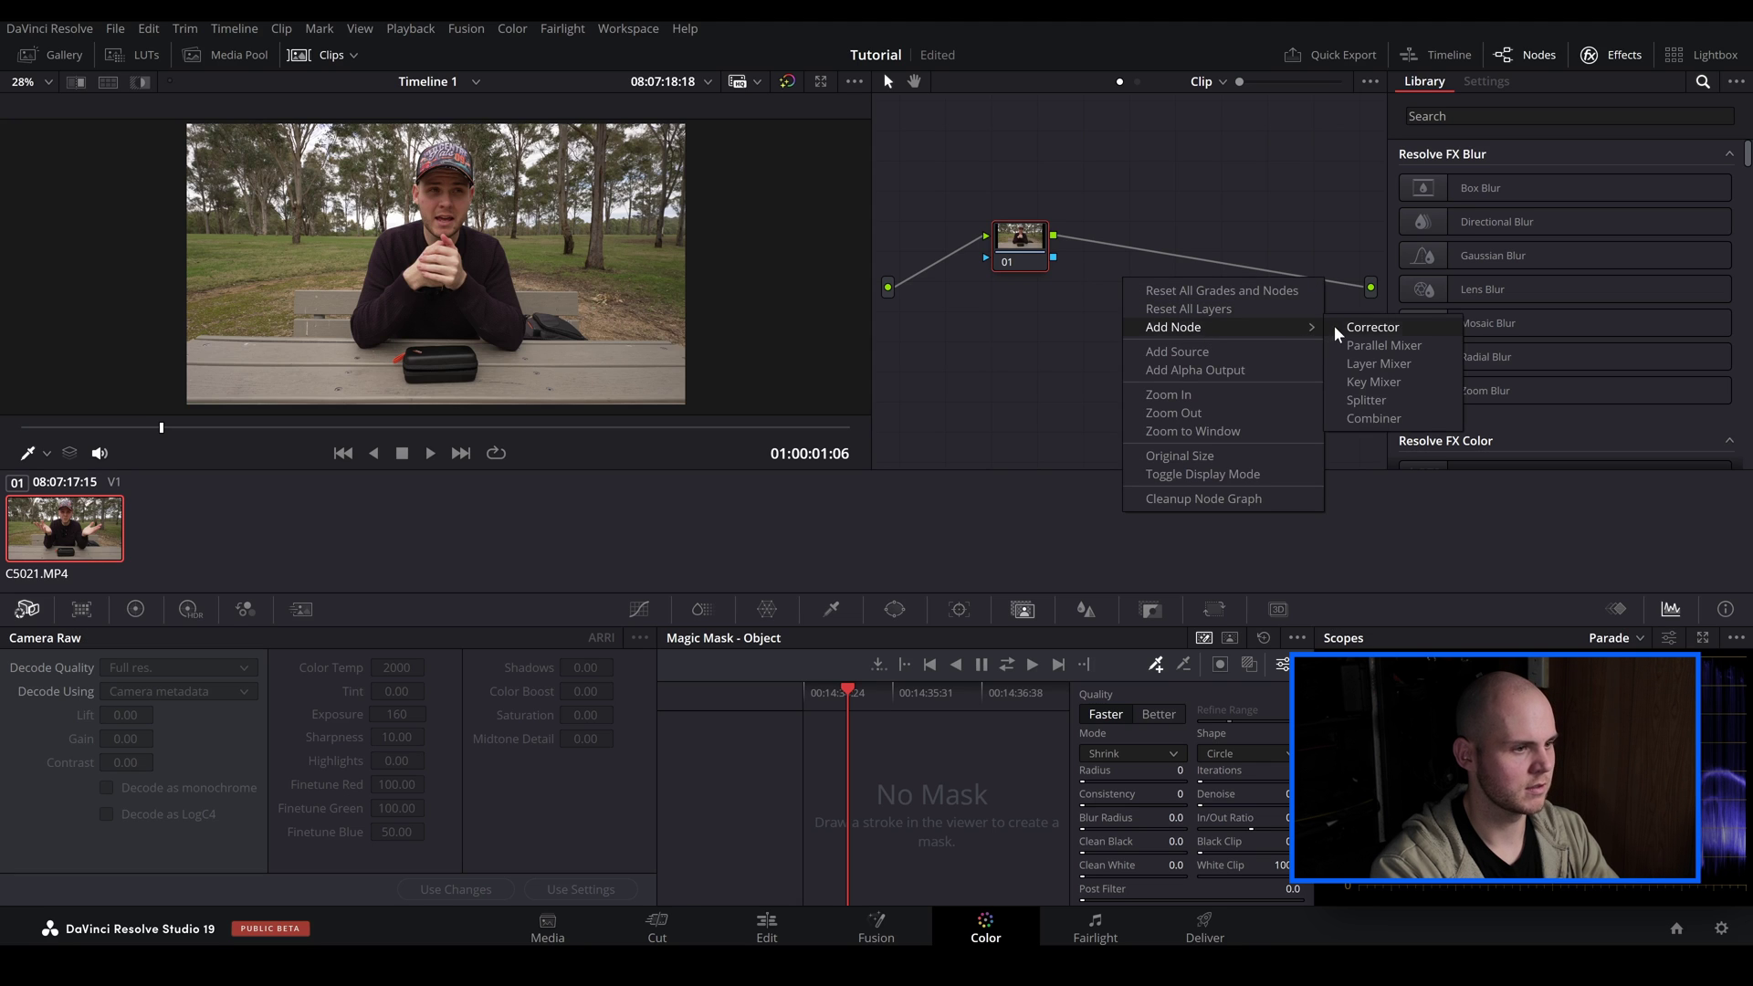
left_click(1335, 327)
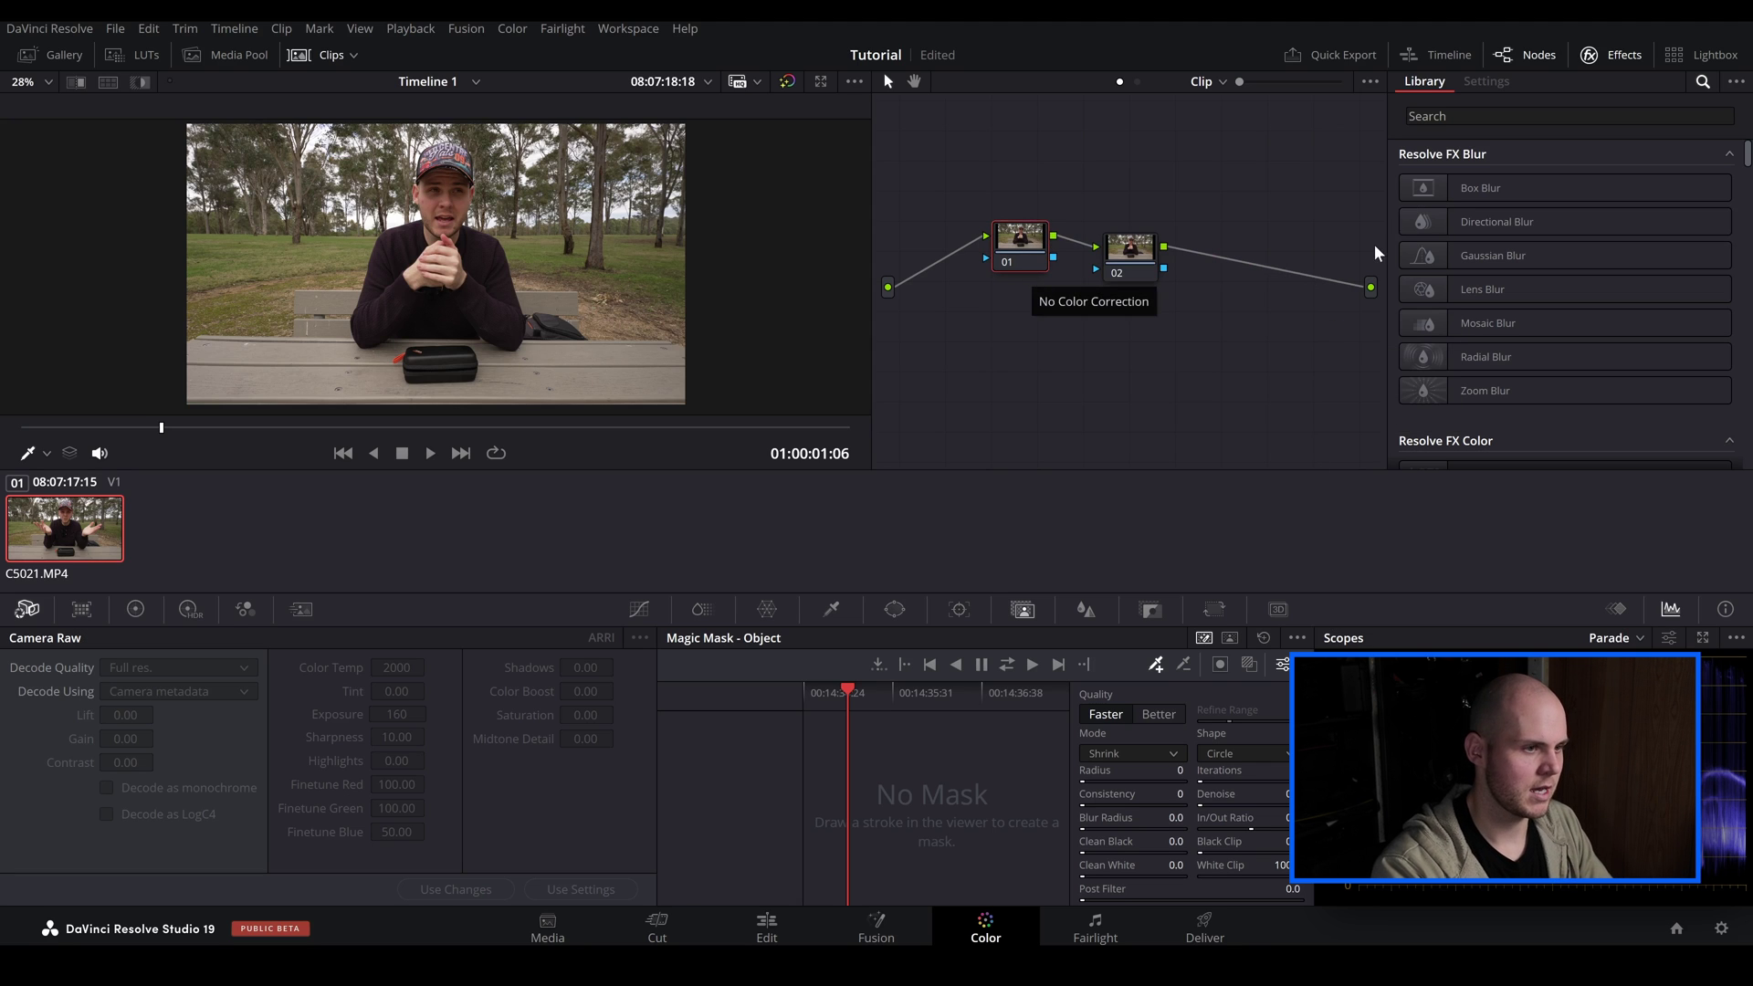
Search the Library for 'depth' and apply Depth Map to node 01
left_click(1466, 116)
type("dep")
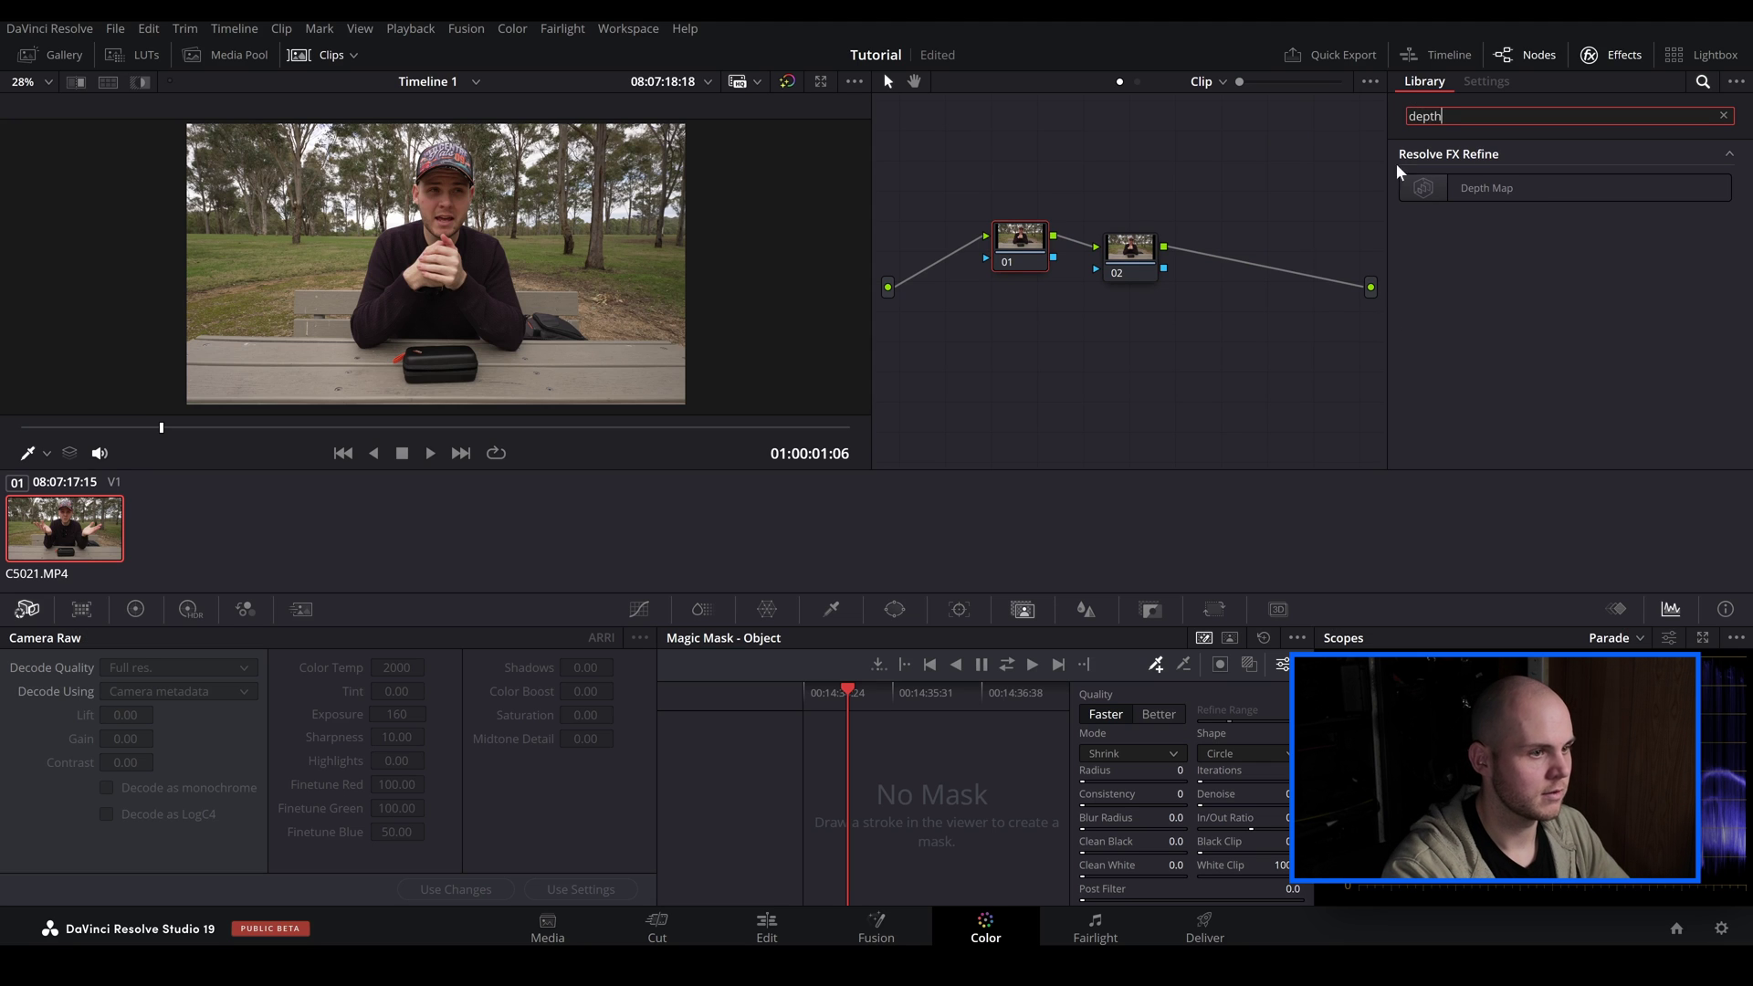
type("th")
left_click_drag(1411, 185, 1019, 247)
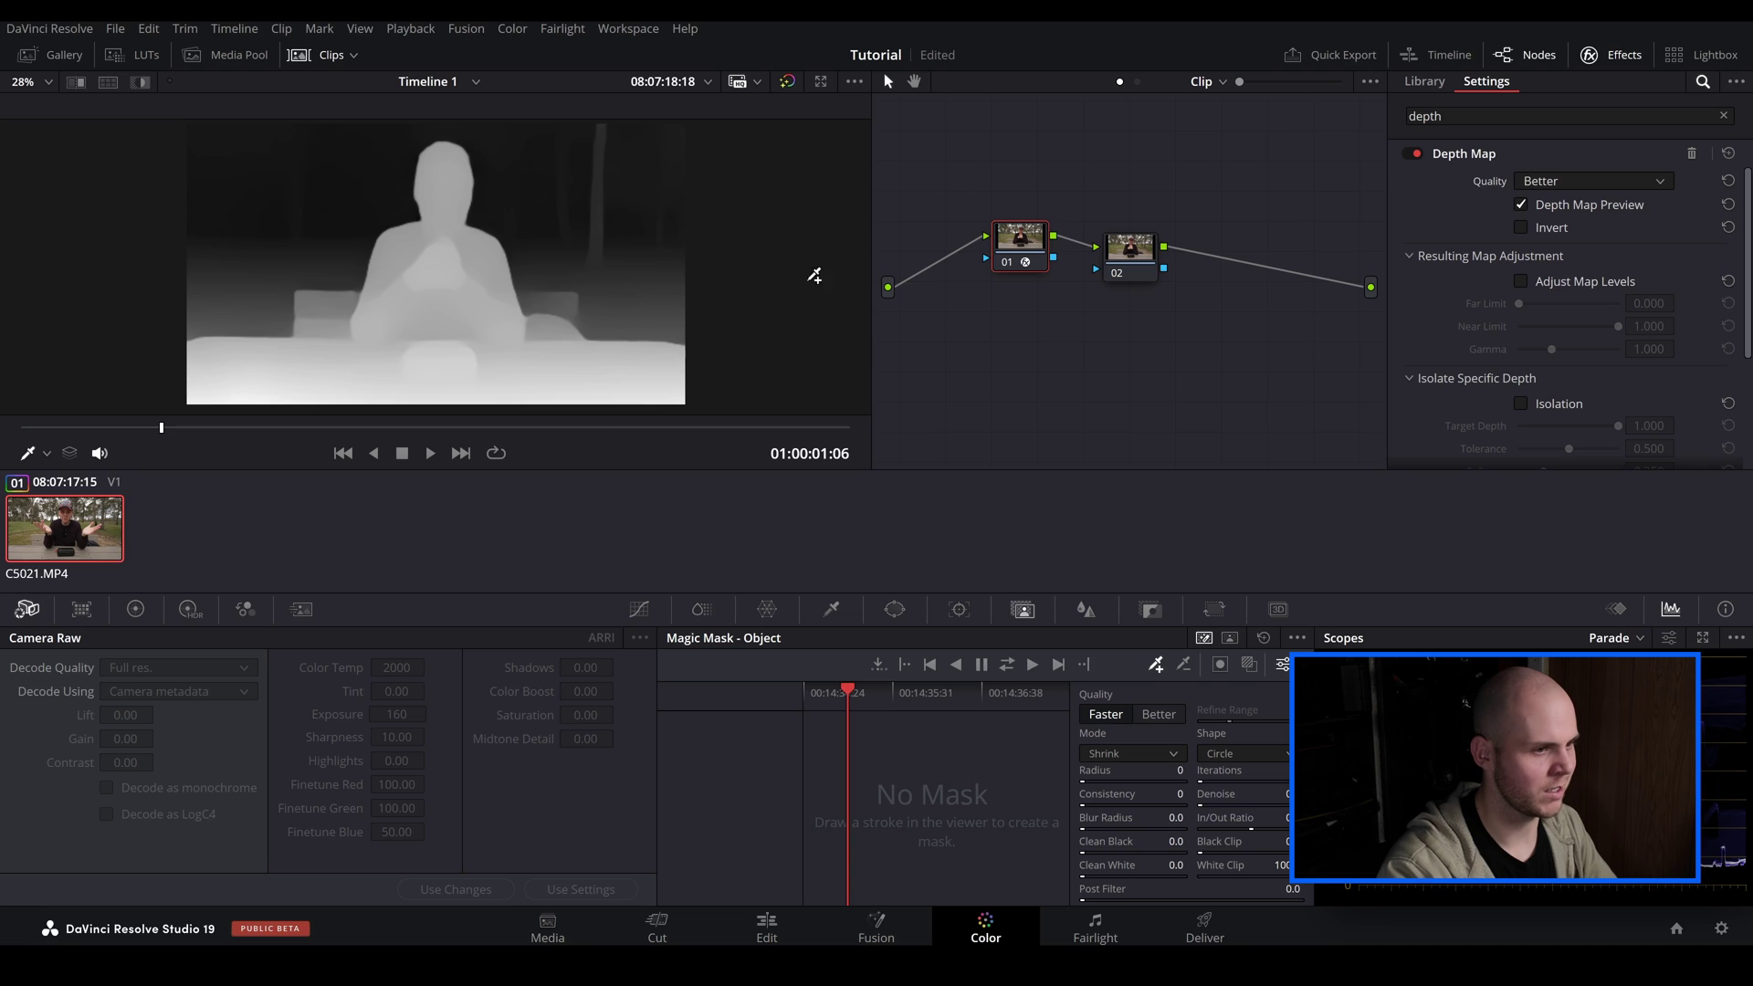
Enable Adjust Map Levels and set Far Limit 0.055, Near Limit 0.340, Gamma 1.078
left_click(1522, 282)
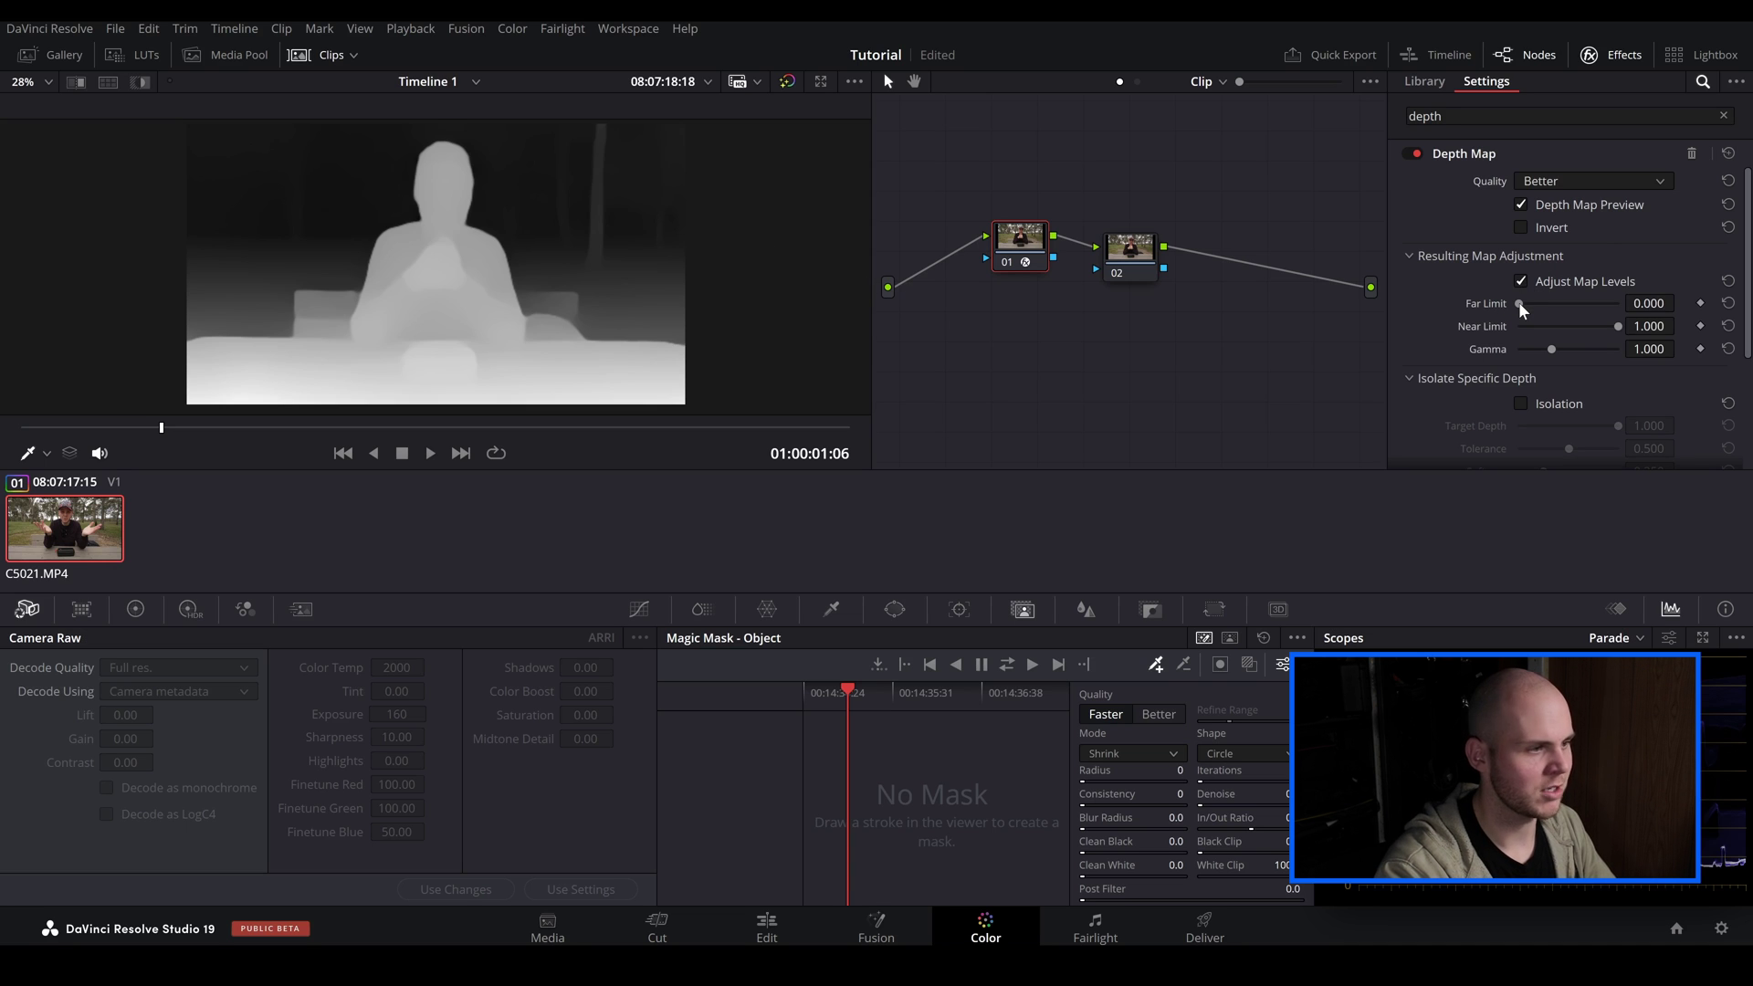
left_click_drag(1529, 303, 1528, 303)
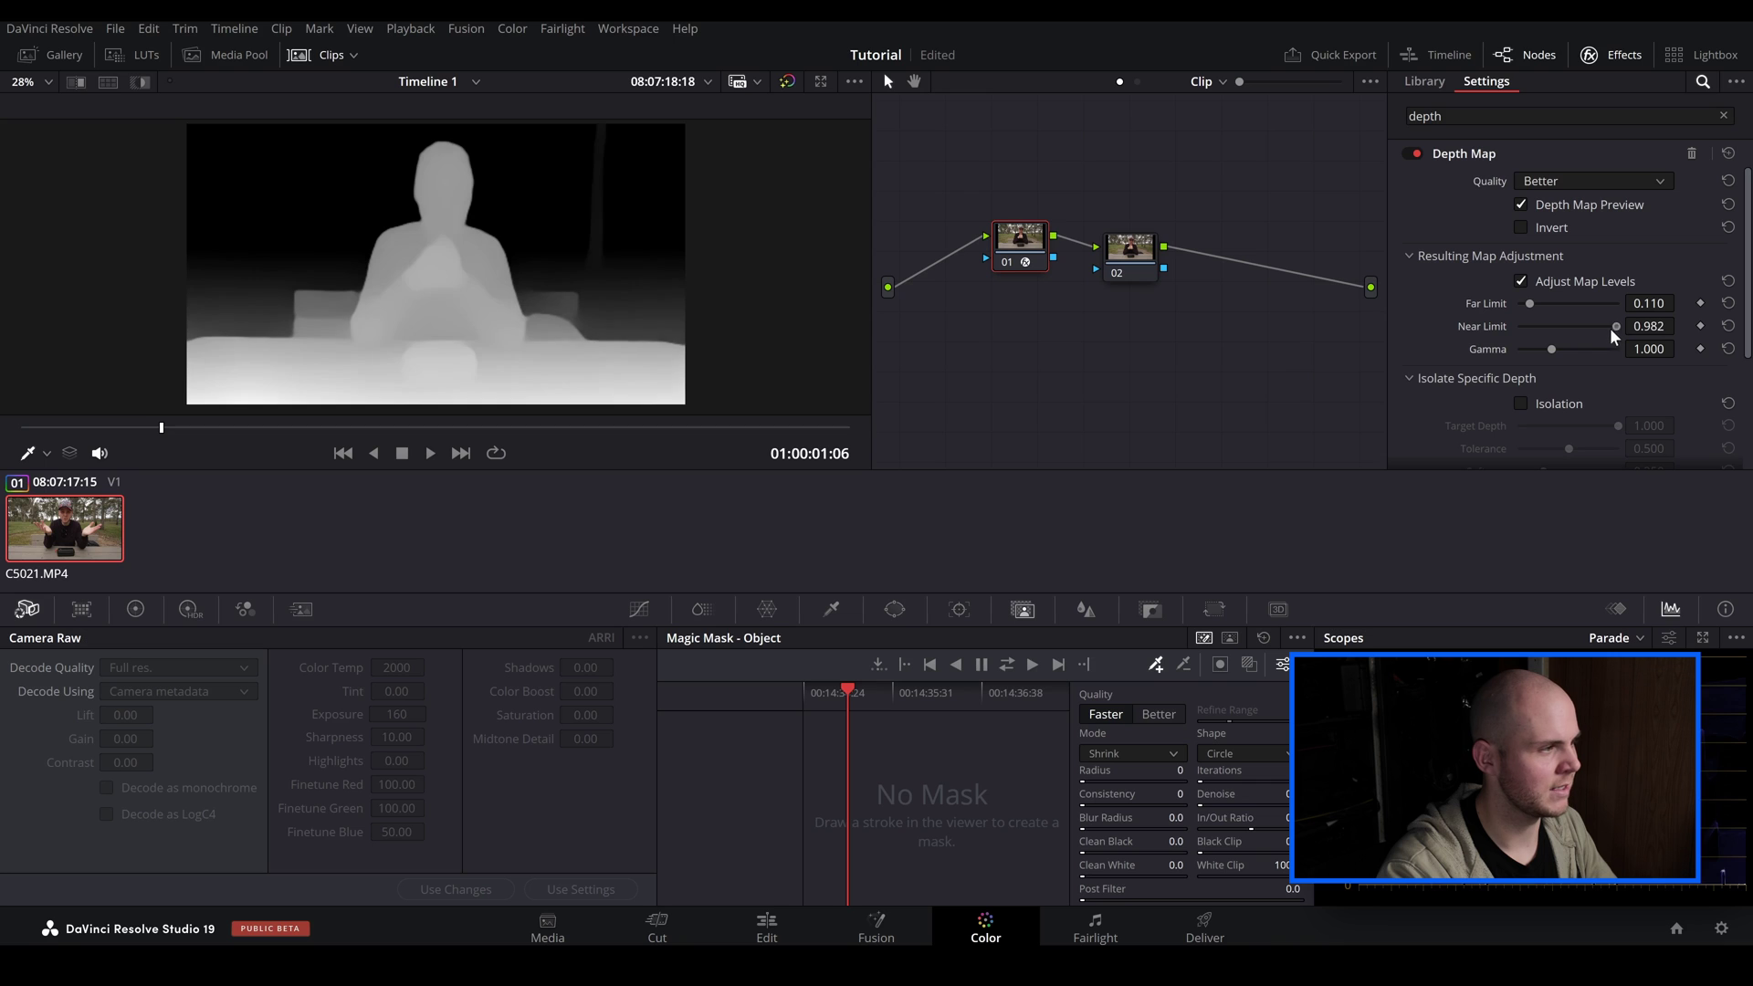
left_click_drag(1611, 330, 1579, 325)
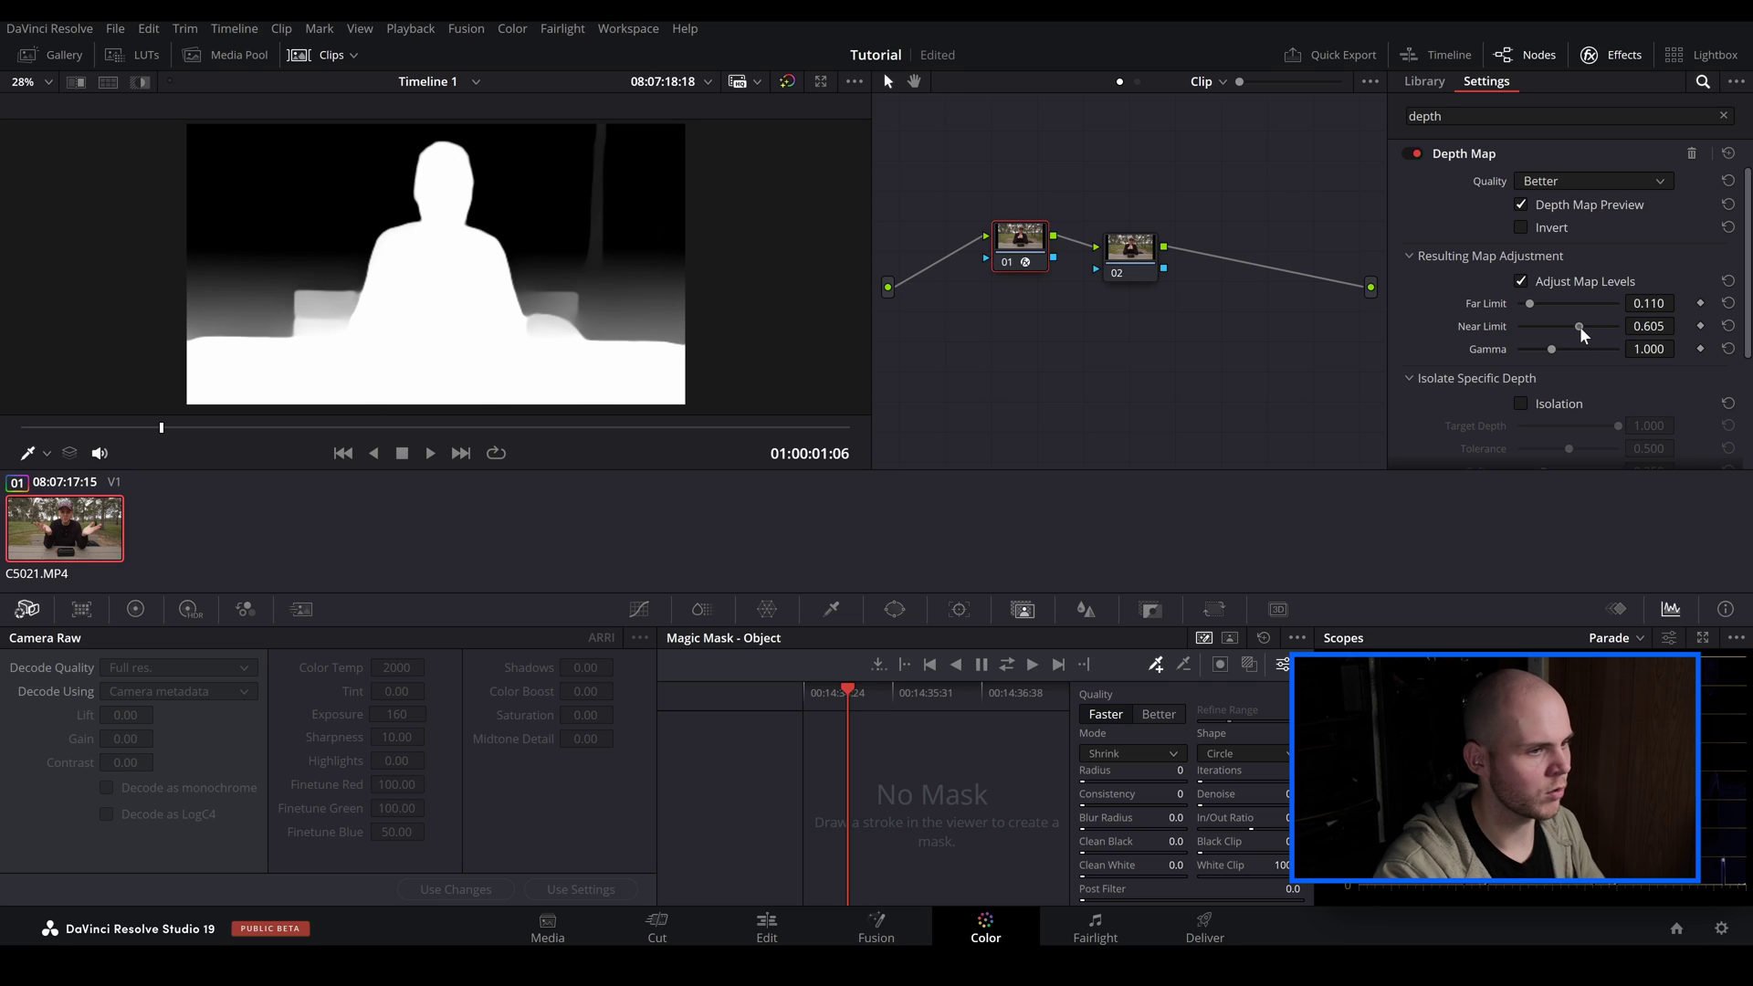
left_click_drag(1579, 326, 1574, 325)
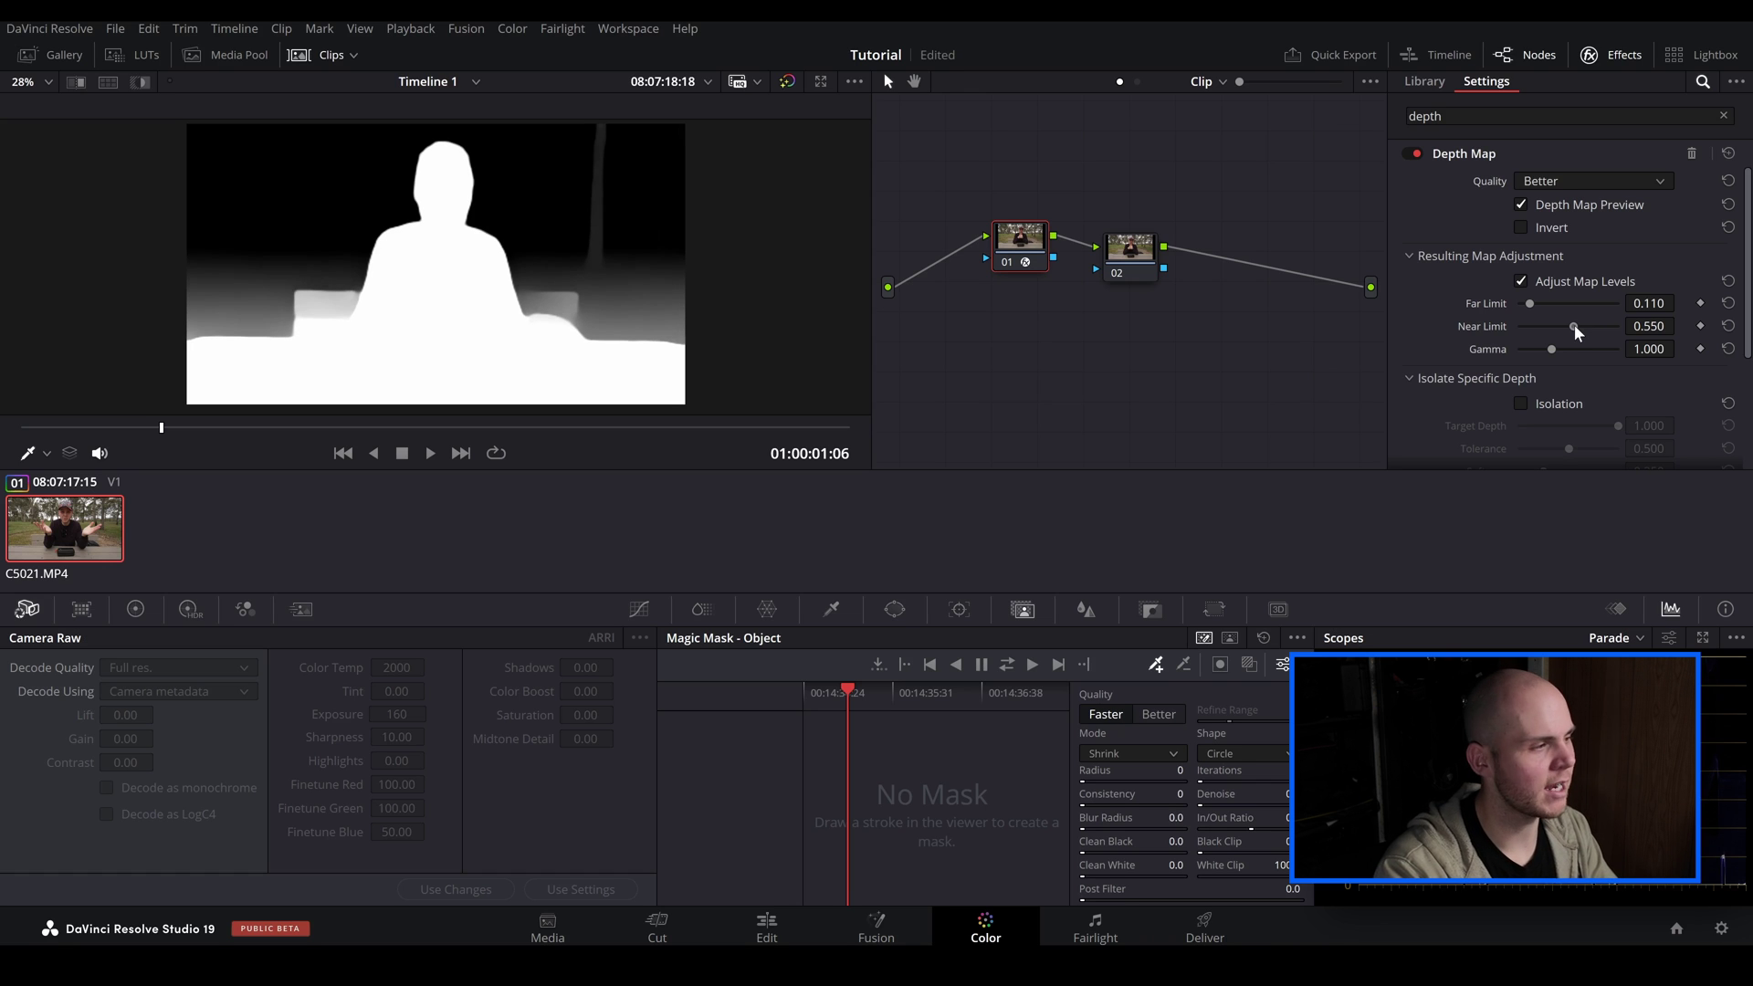
left_click_drag(1573, 325, 1550, 321)
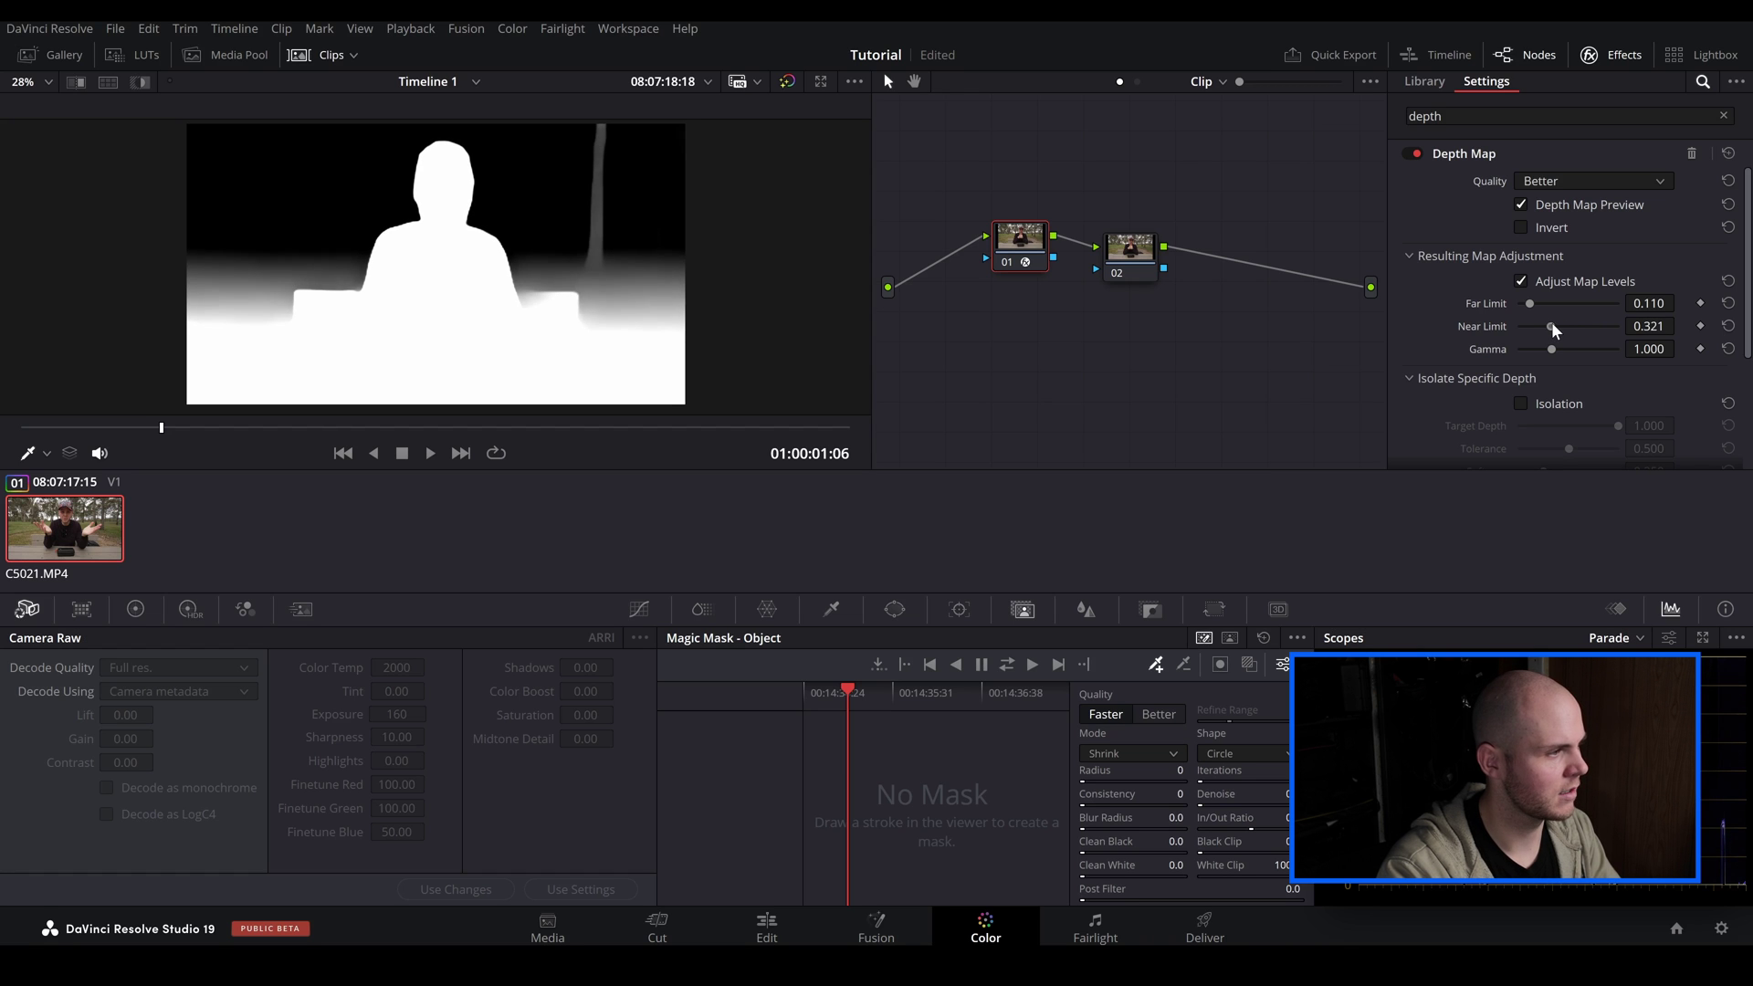
left_click(1520, 204)
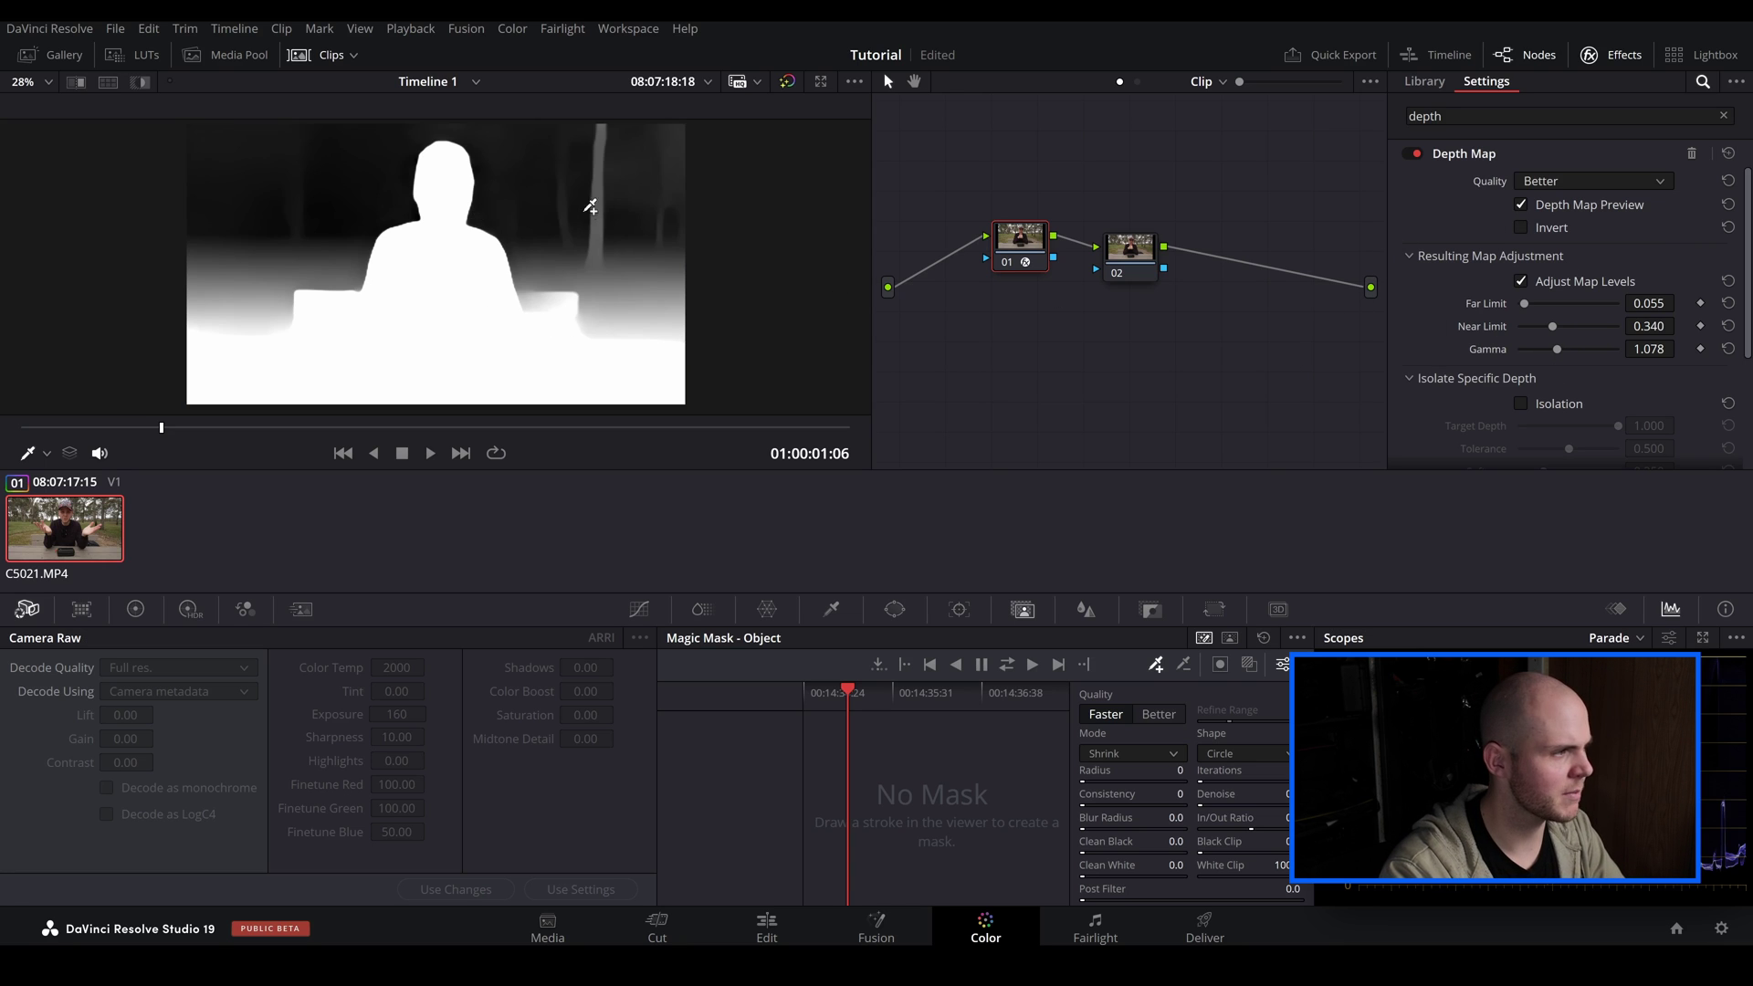
scroll(356, 349, "down", 2)
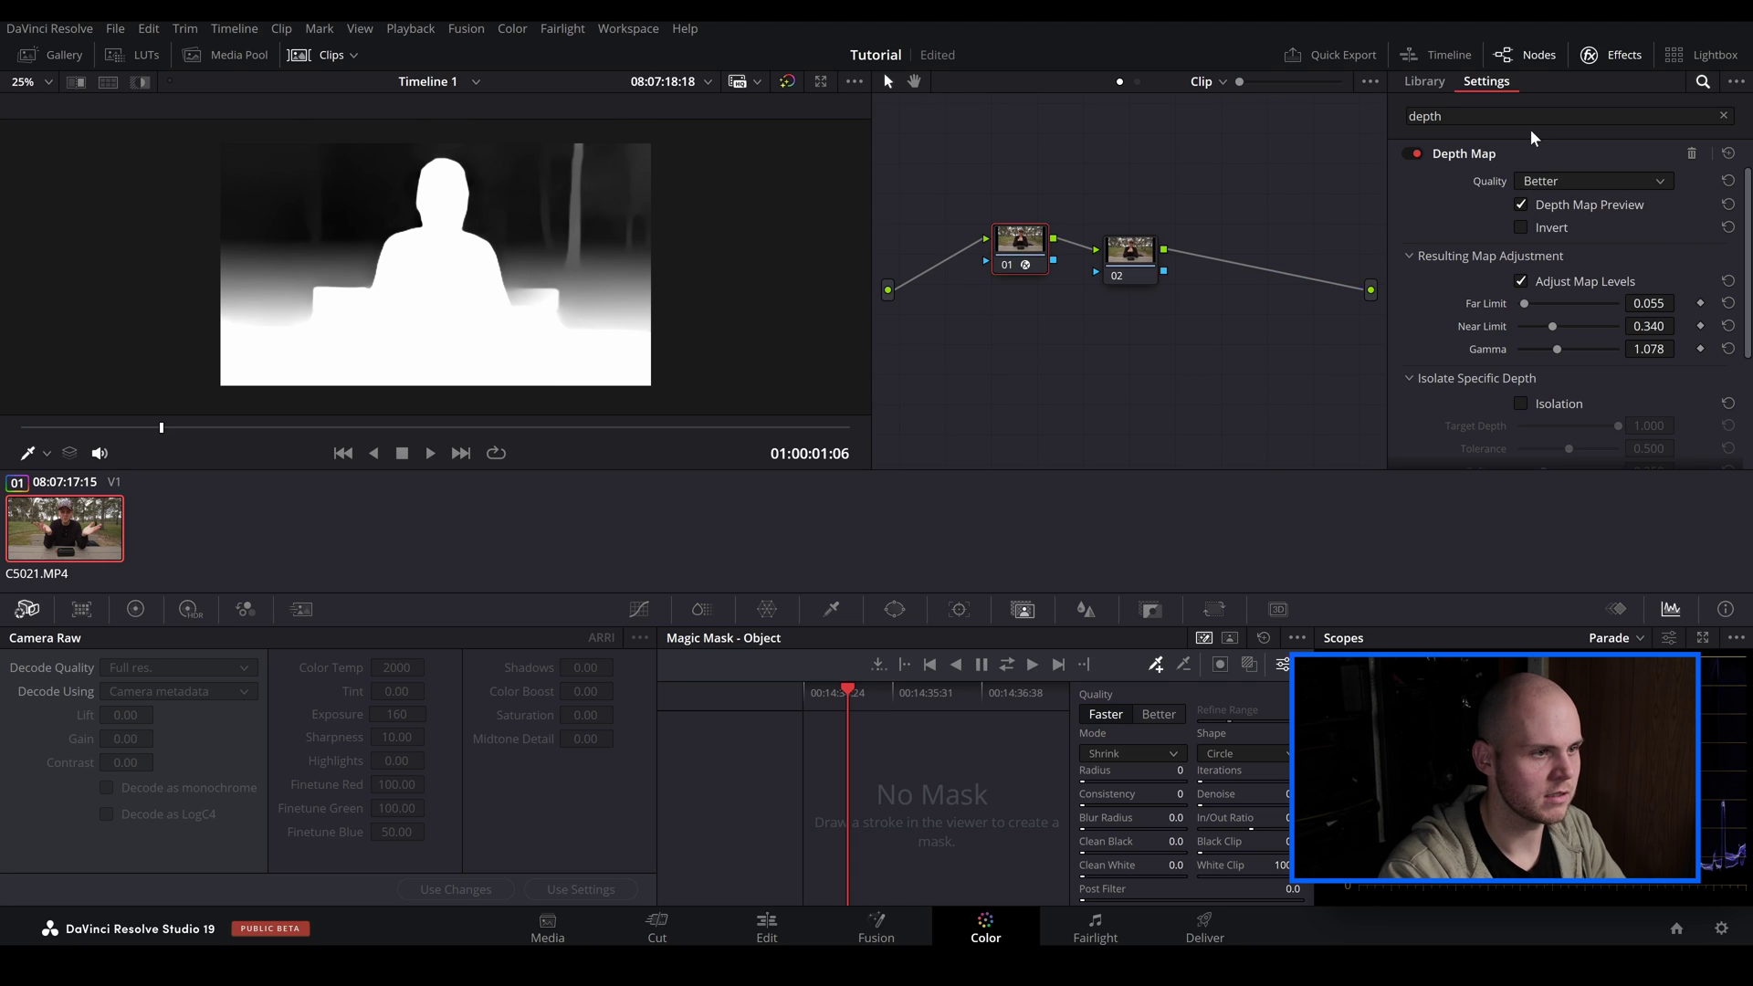
Apply Lens Blur (size 4.00) to node 02 and turn off node 01's Depth Map Preview
left_click(1723, 119)
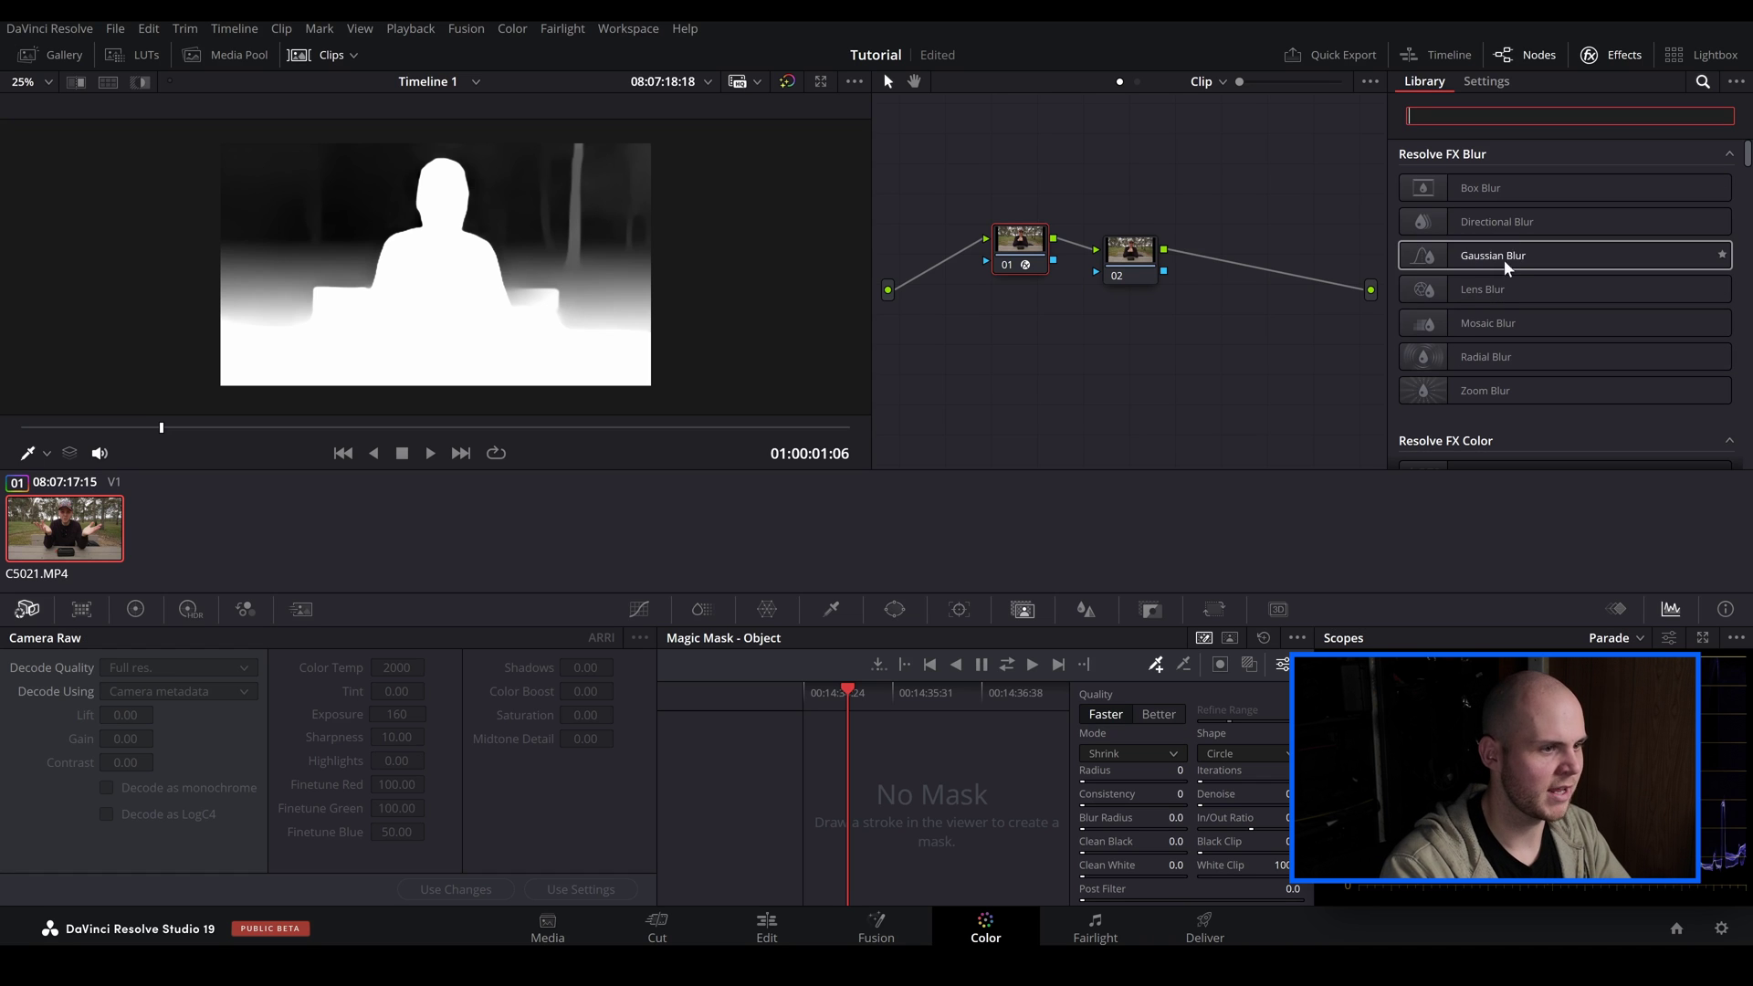
left_click_drag(1480, 295, 1137, 263)
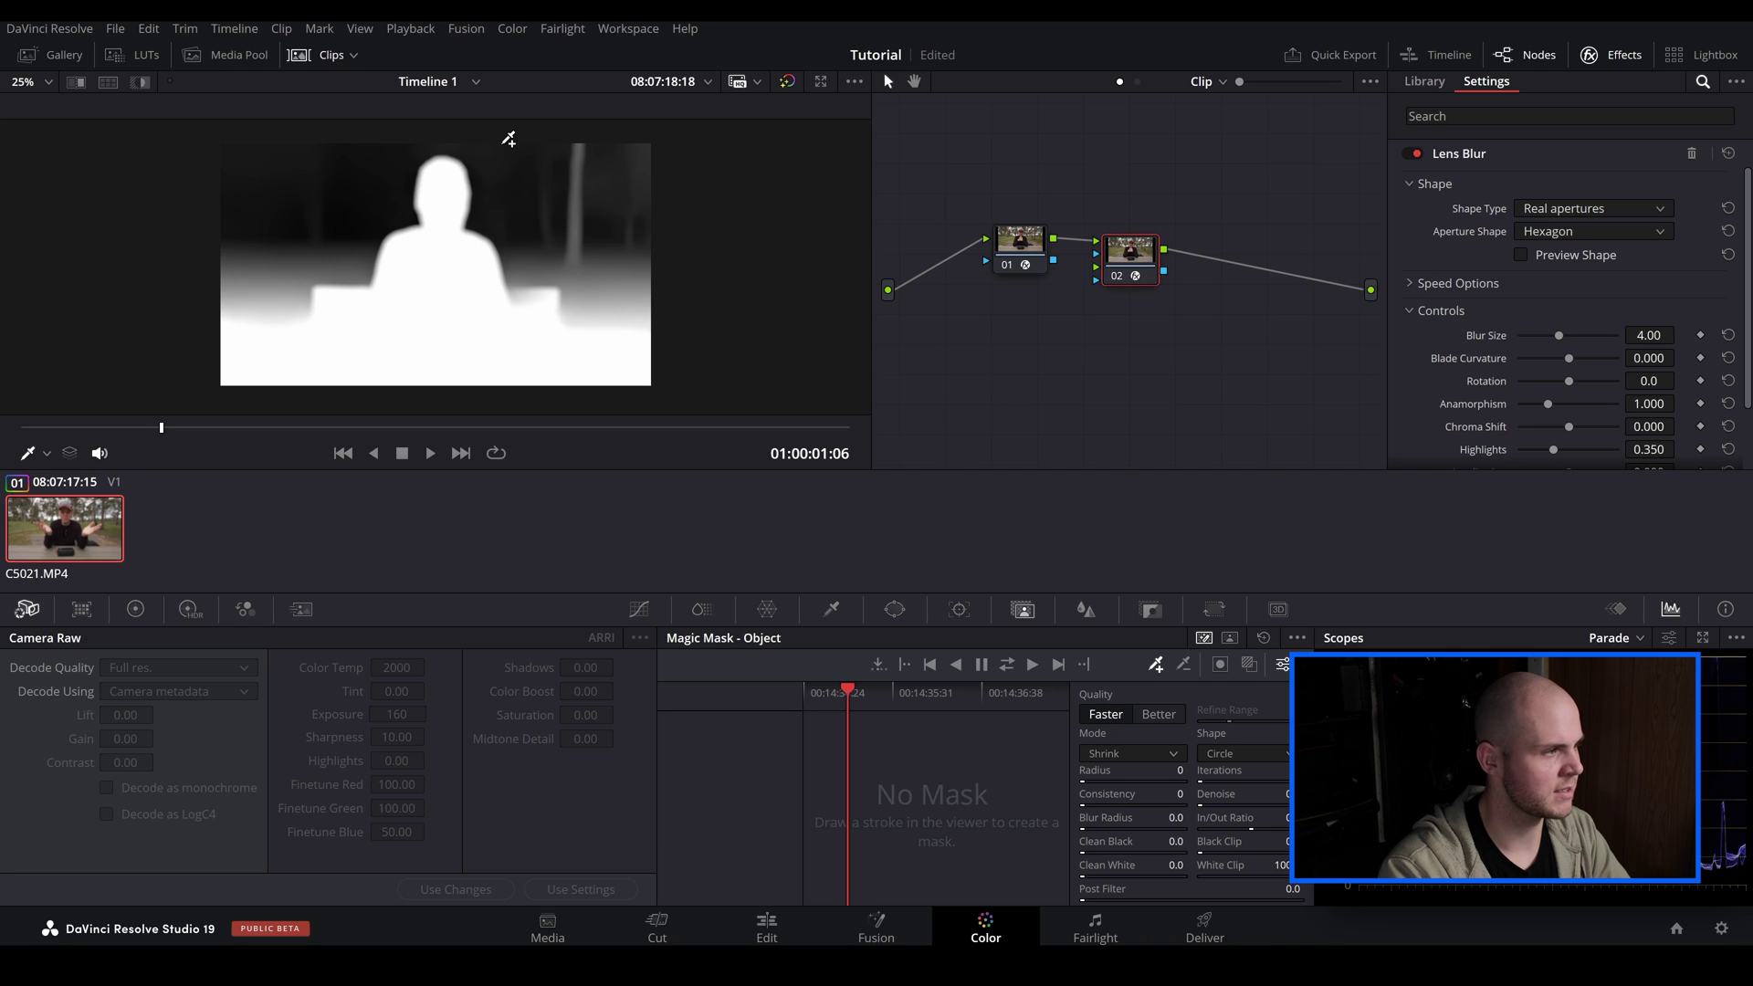
left_click(1025, 243)
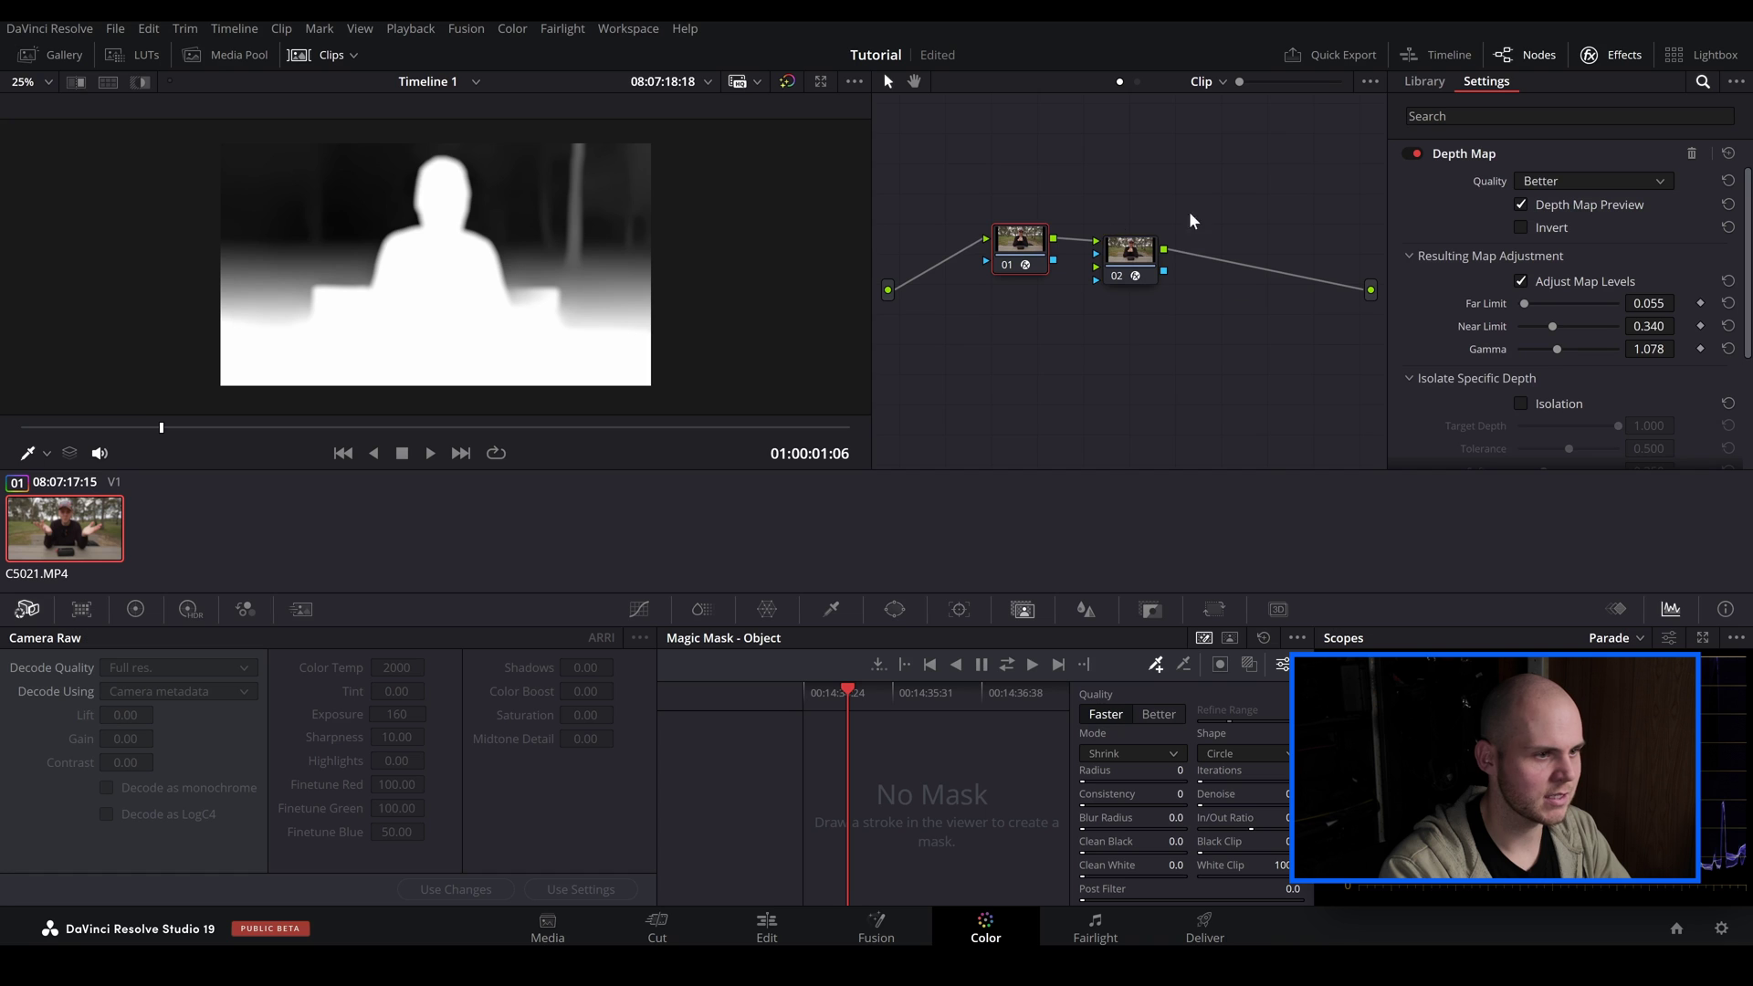
left_click(1520, 205)
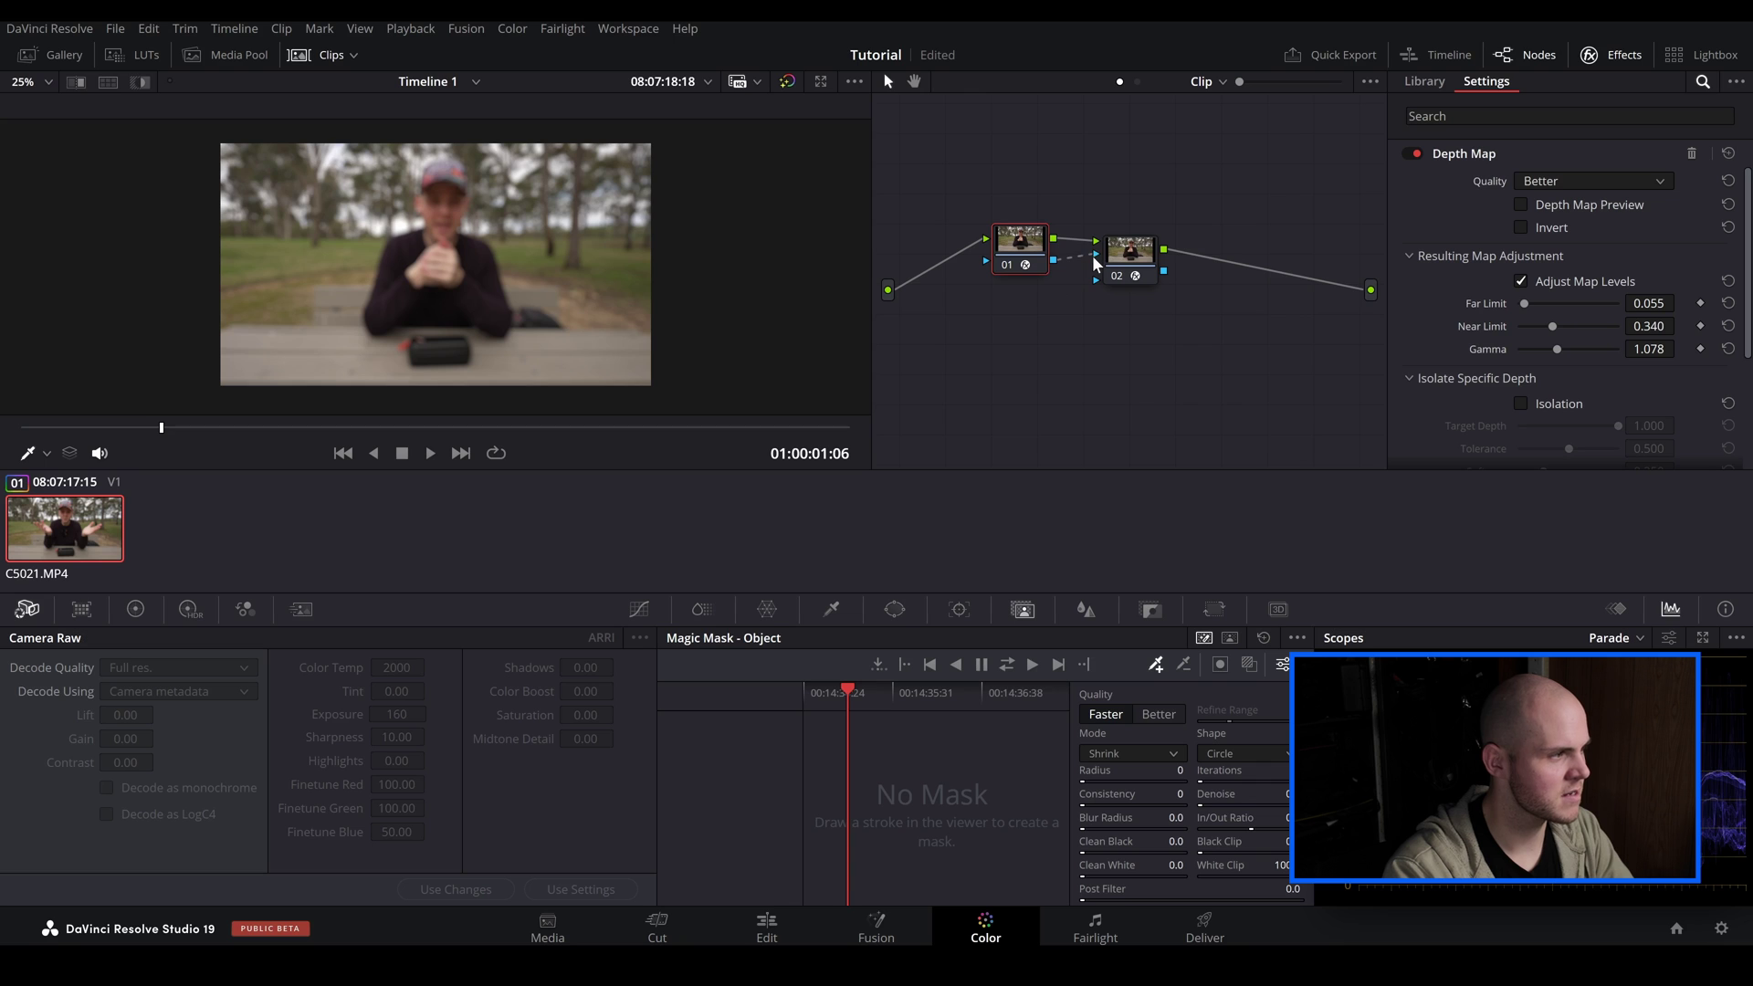
Key node 02's Lens Blur with the Depth Map output, then select node 02 to edit it
left_click_drag(1096, 262, 1095, 265)
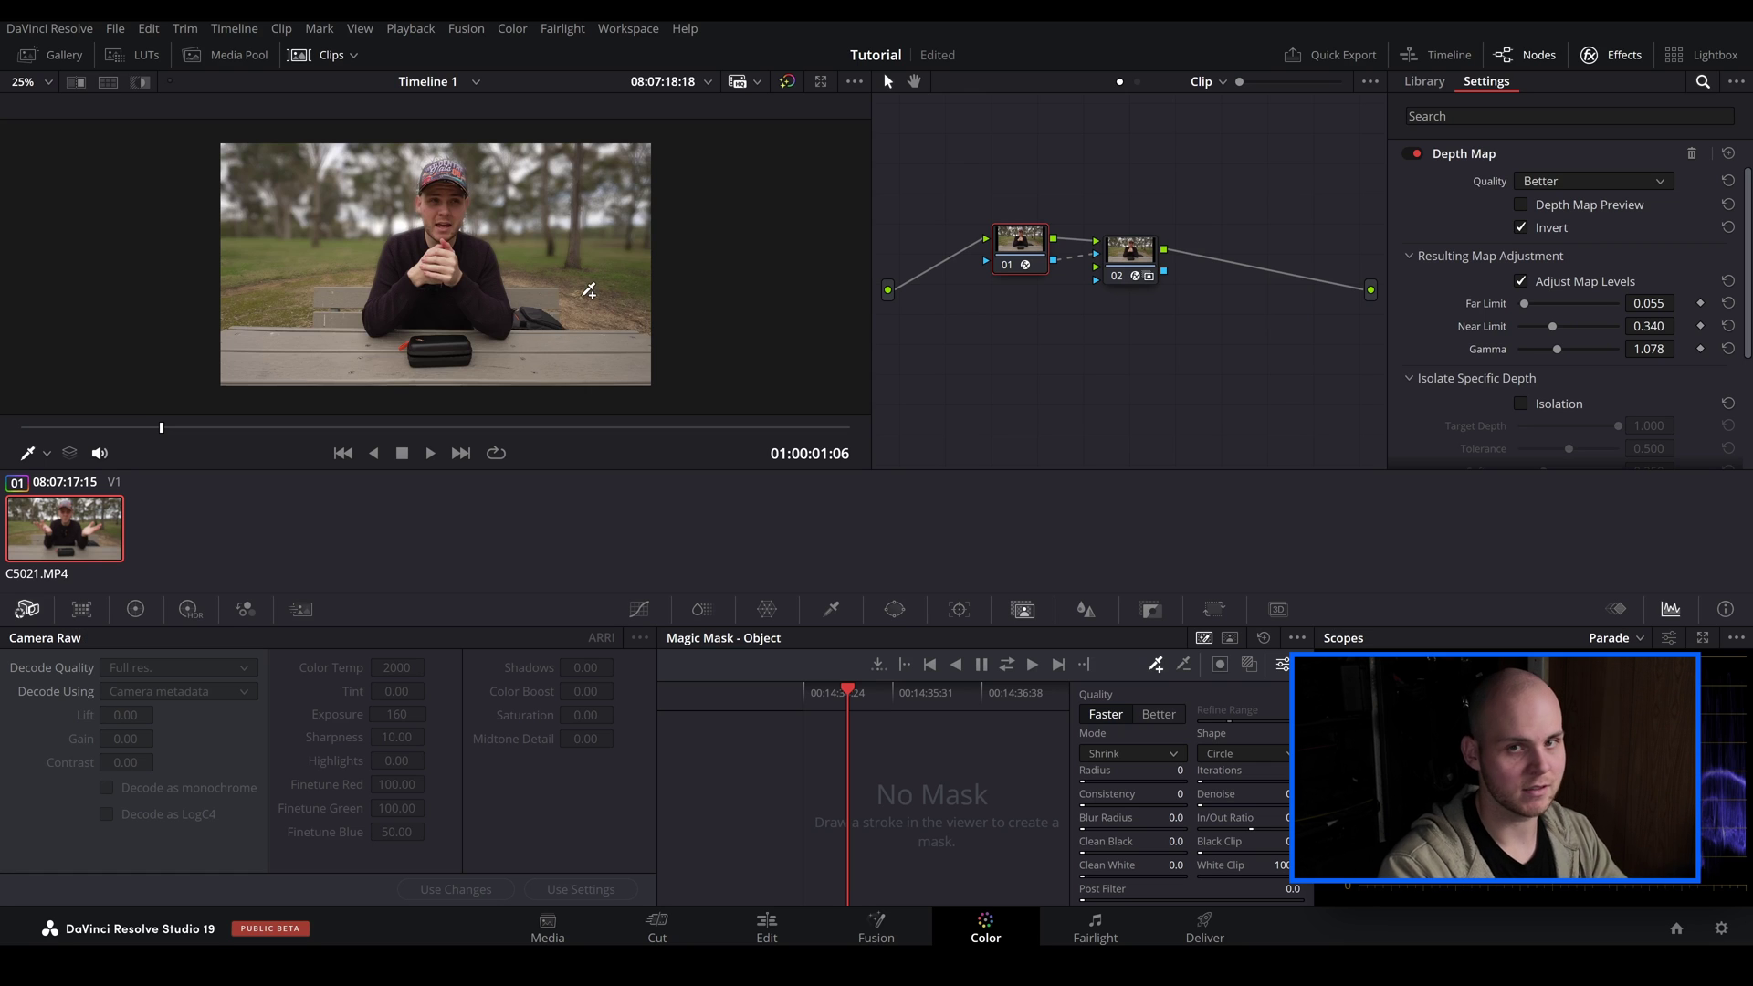
left_click(1132, 258)
key("ctrl+equal")
key("ctrl+equal")
key("ctrl+equal")
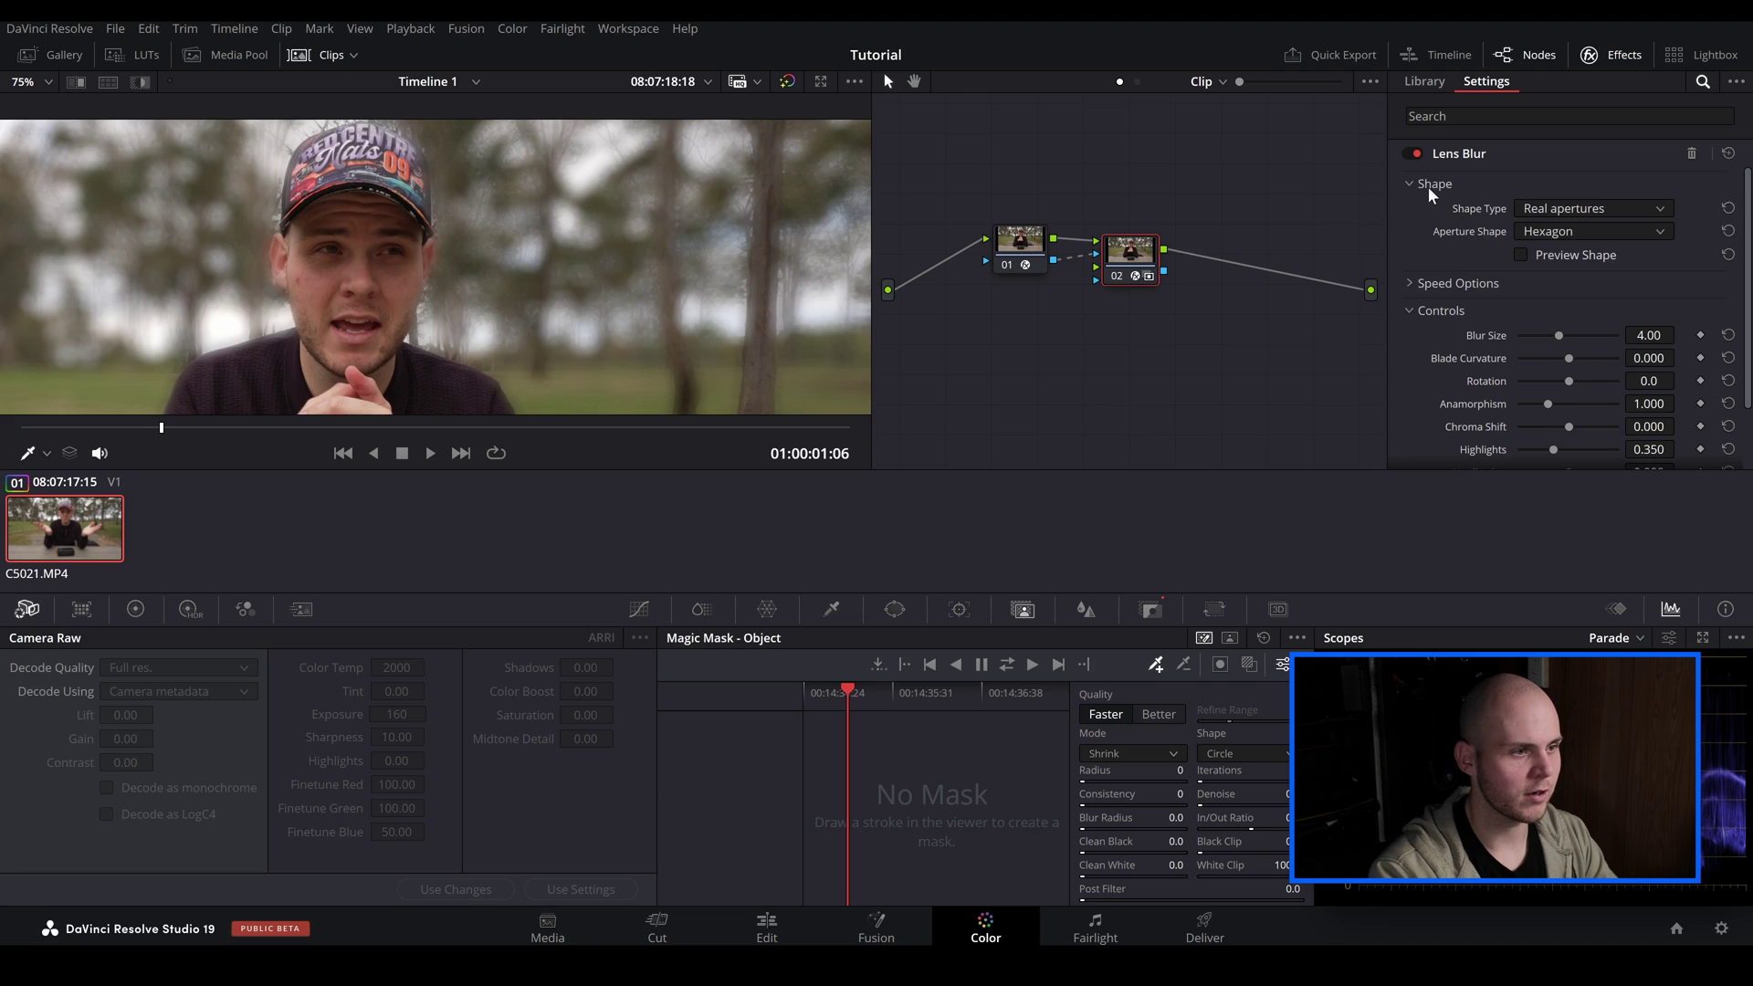
Switch the Lens Blur Shape Type to Creative and lower Blur Size to 3.21
left_click(1552, 217)
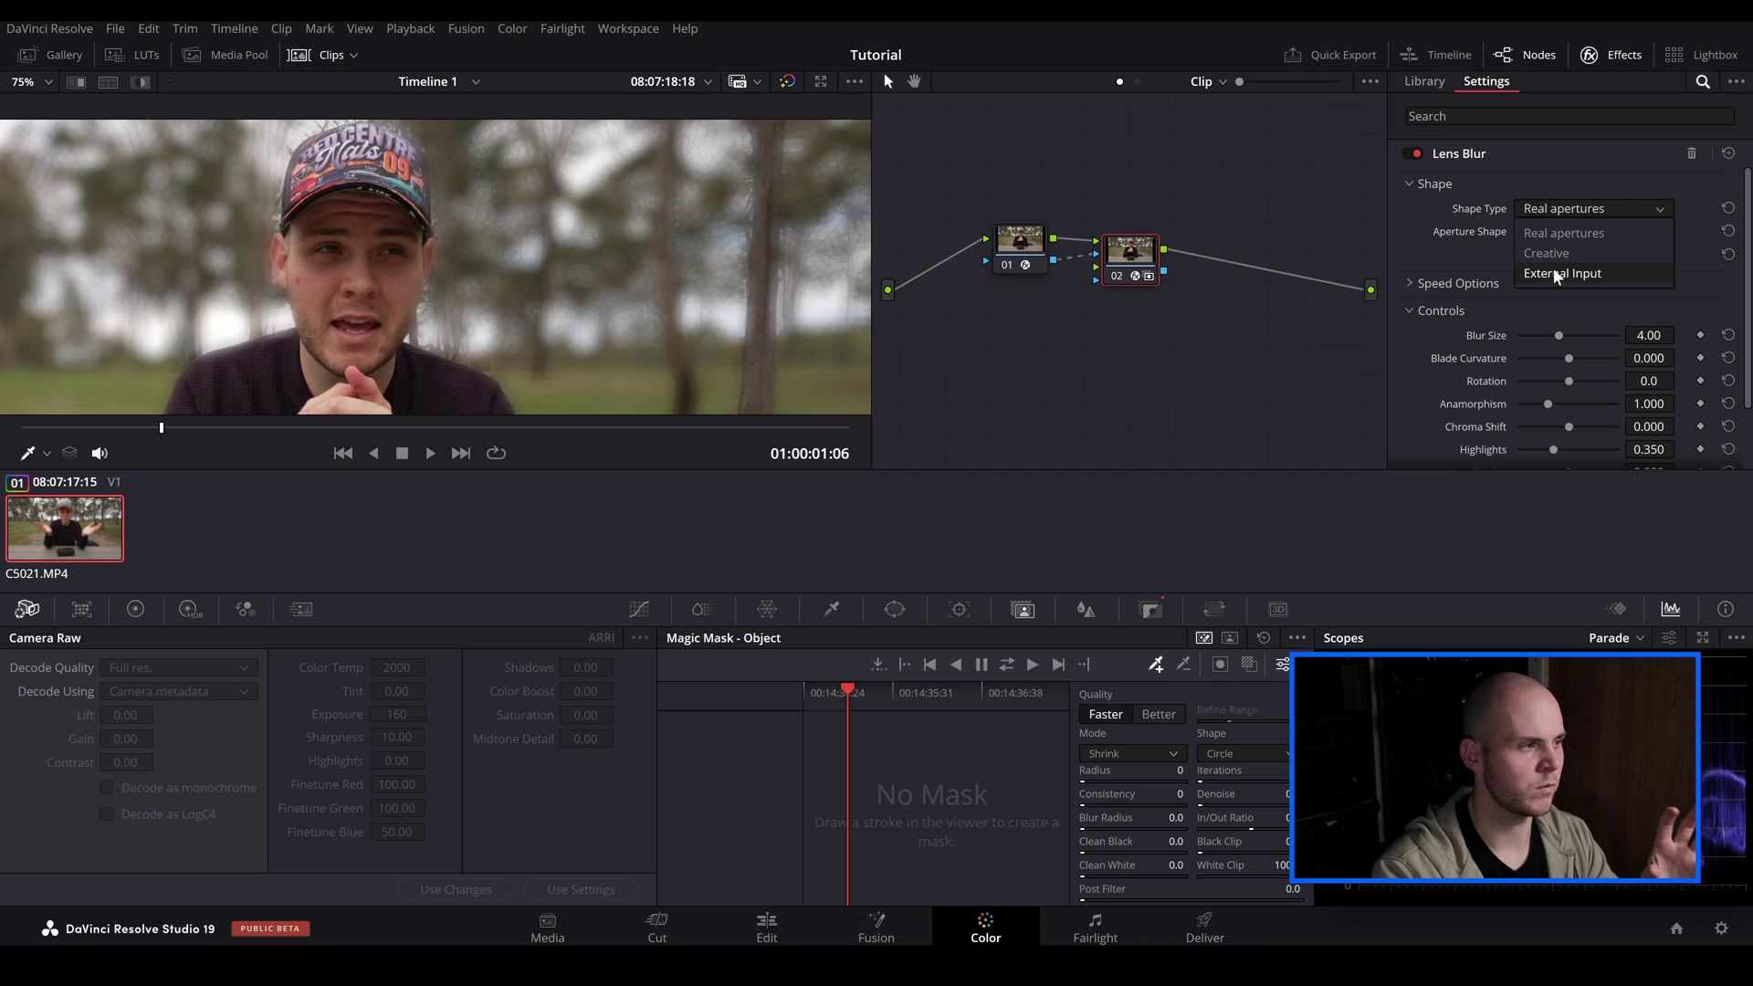
left_click(1555, 254)
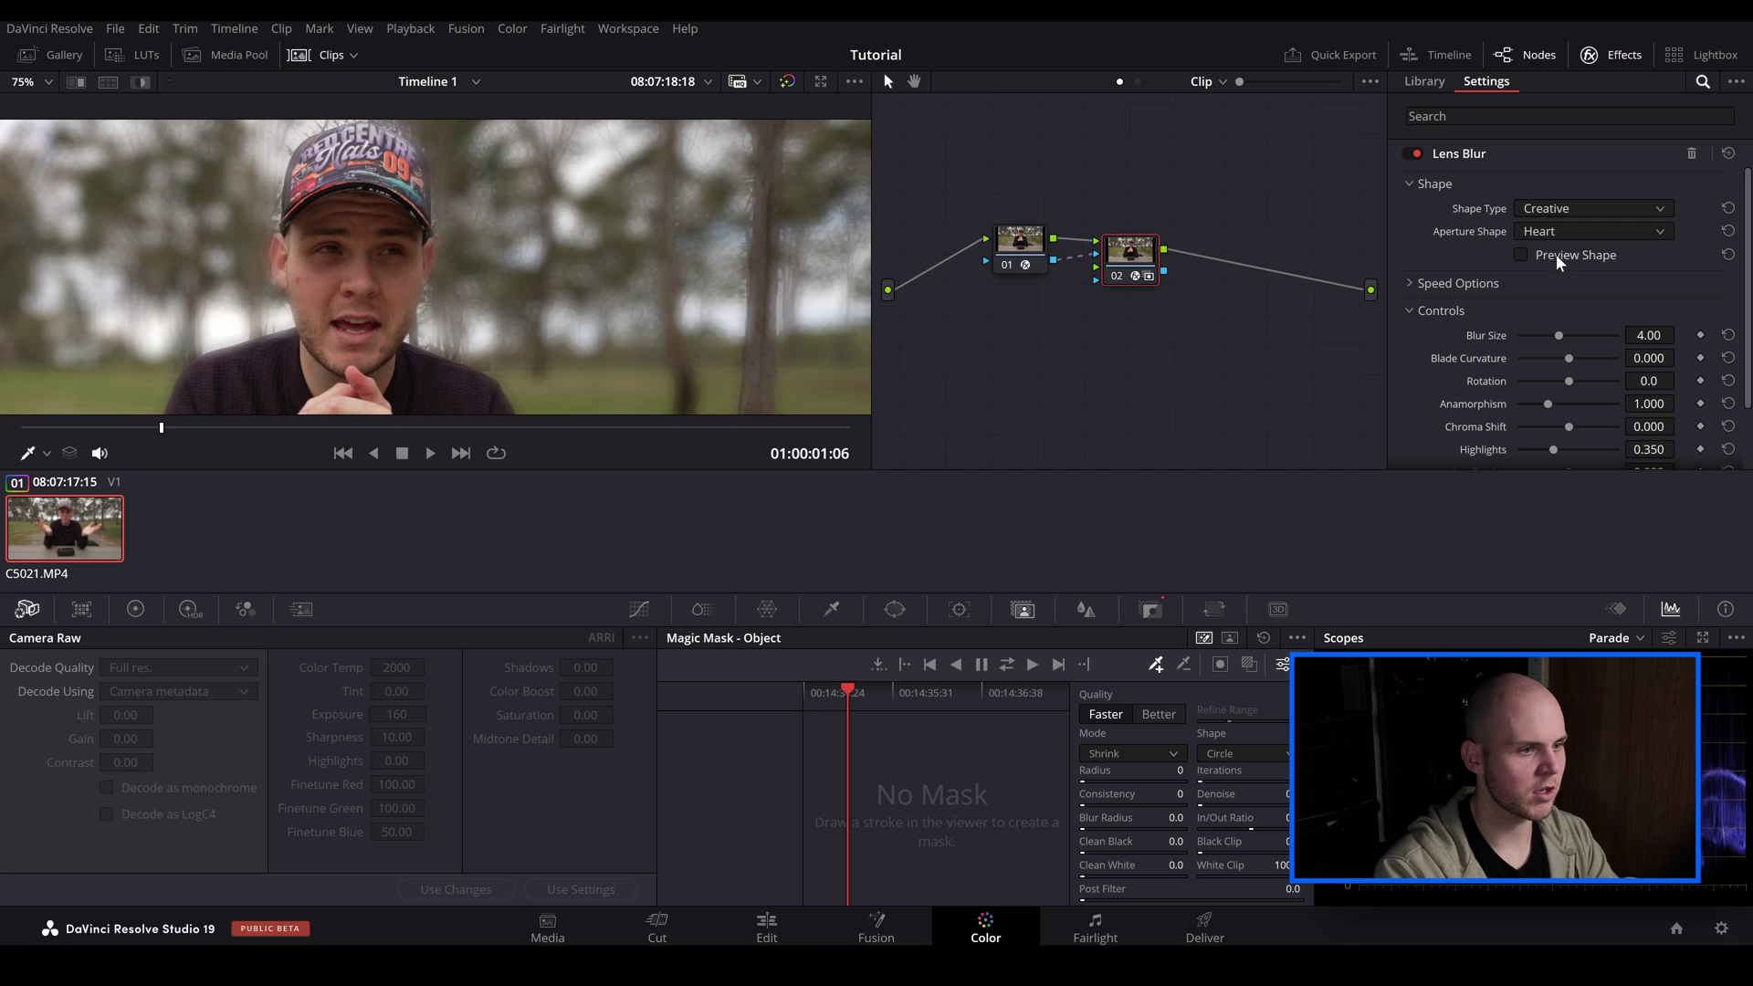
scroll(770, 162, "up", 1)
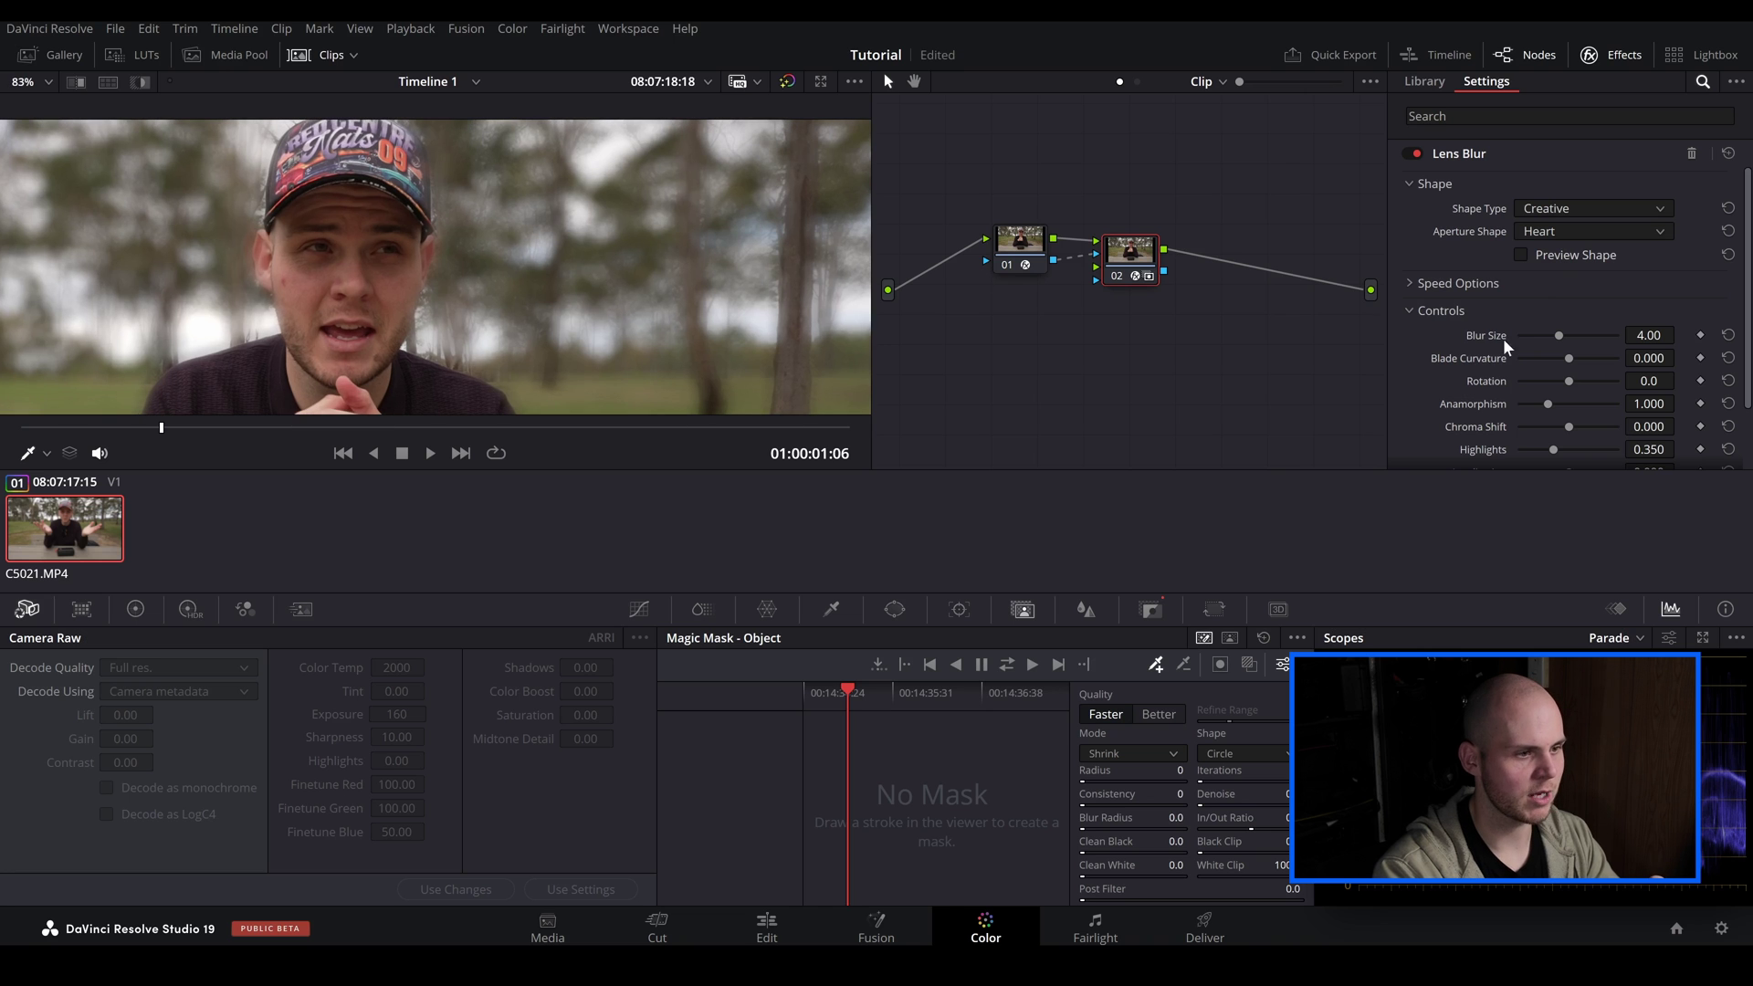
left_click_drag(1553, 336, 1549, 334)
scroll(588, 305, "up", 5)
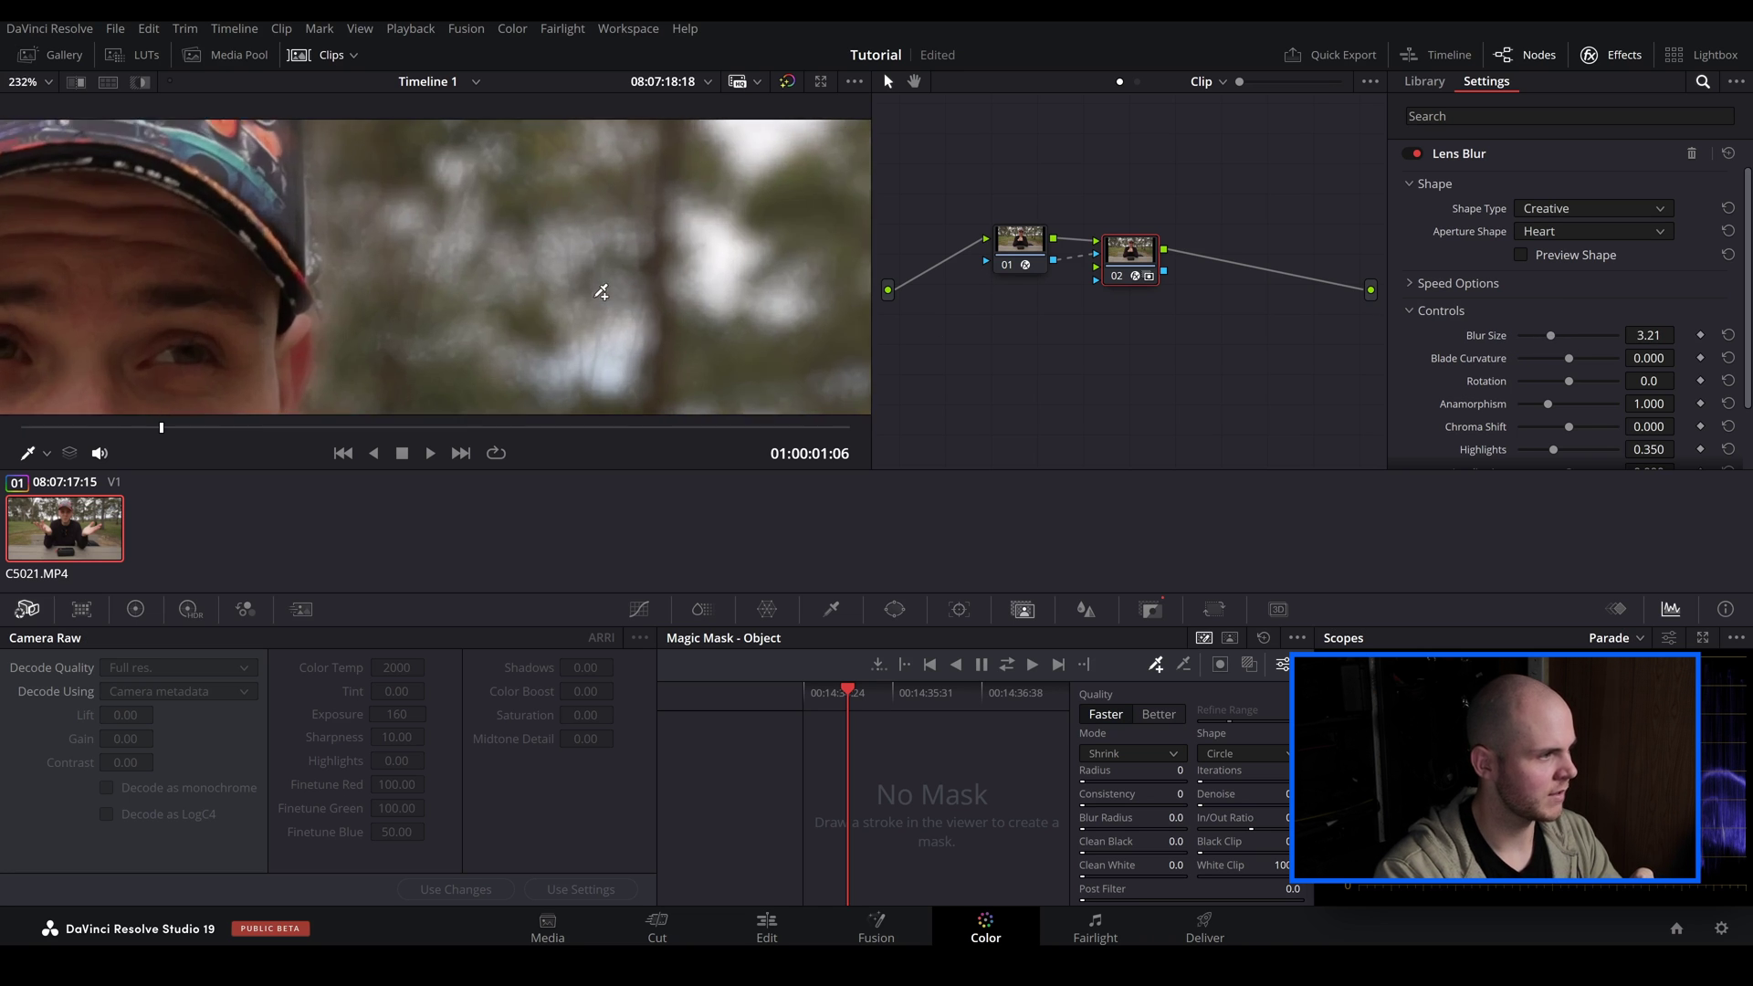
scroll(582, 319, "up", 4)
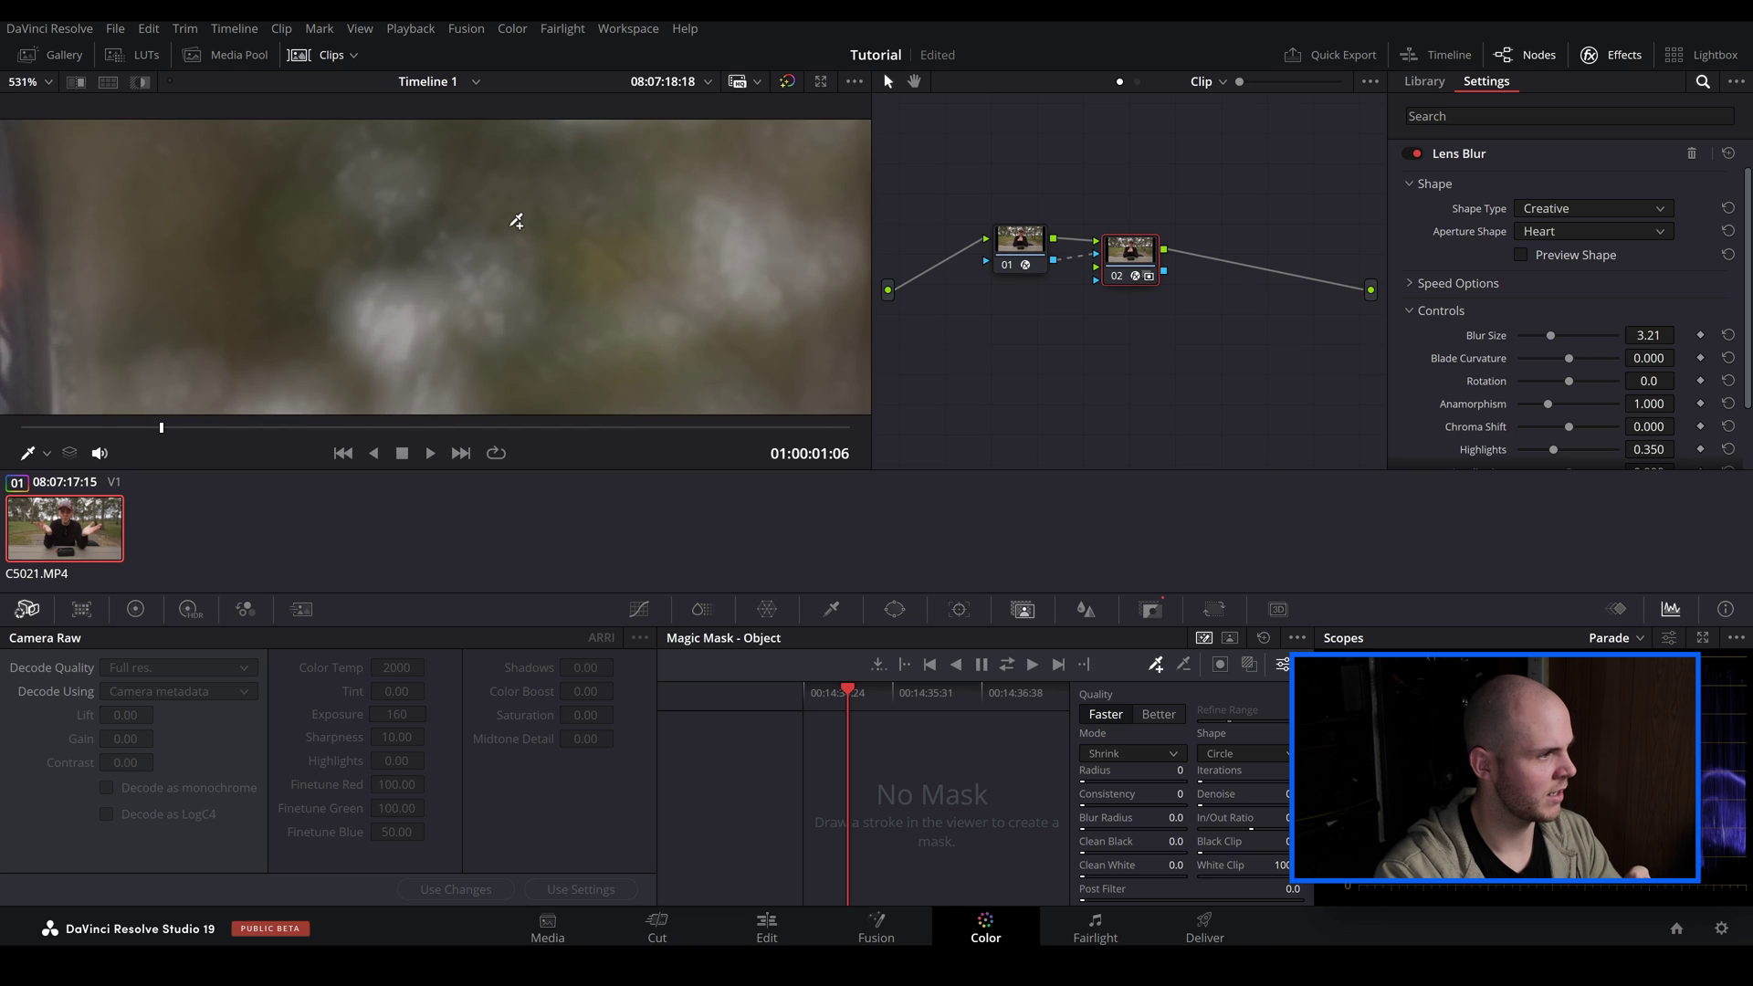
left_click_drag(513, 297, 665, 364)
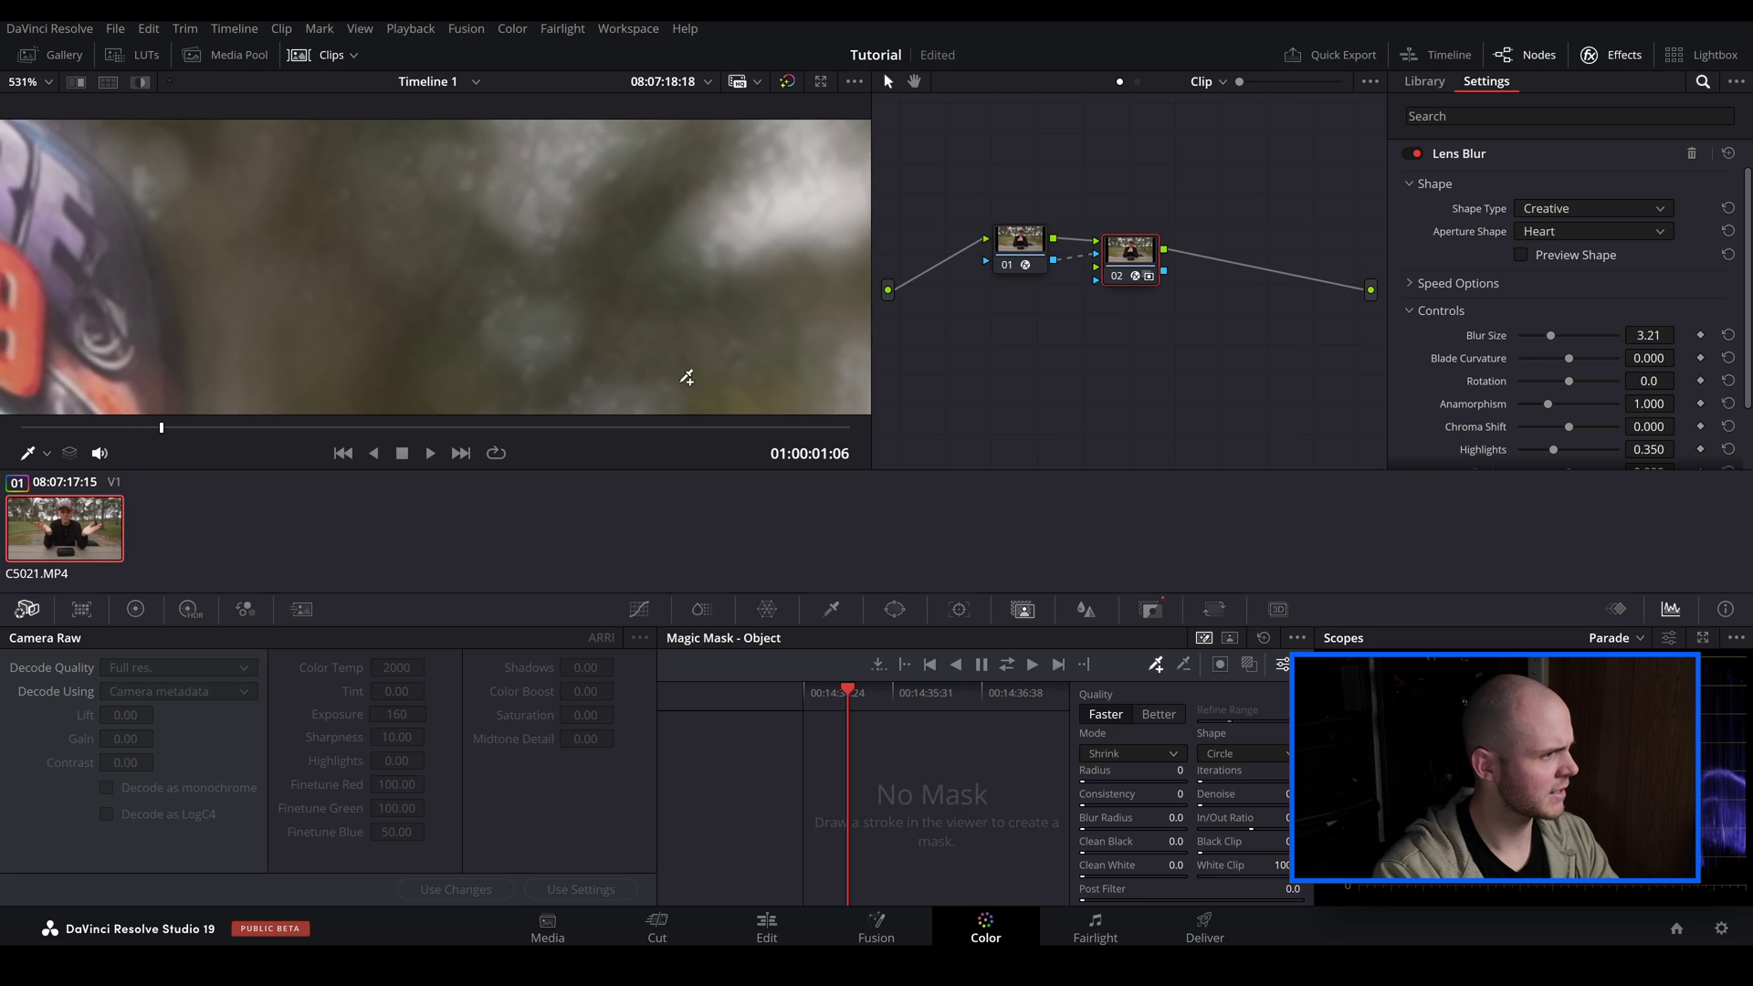
left_click_drag(366, 302, 441, 371)
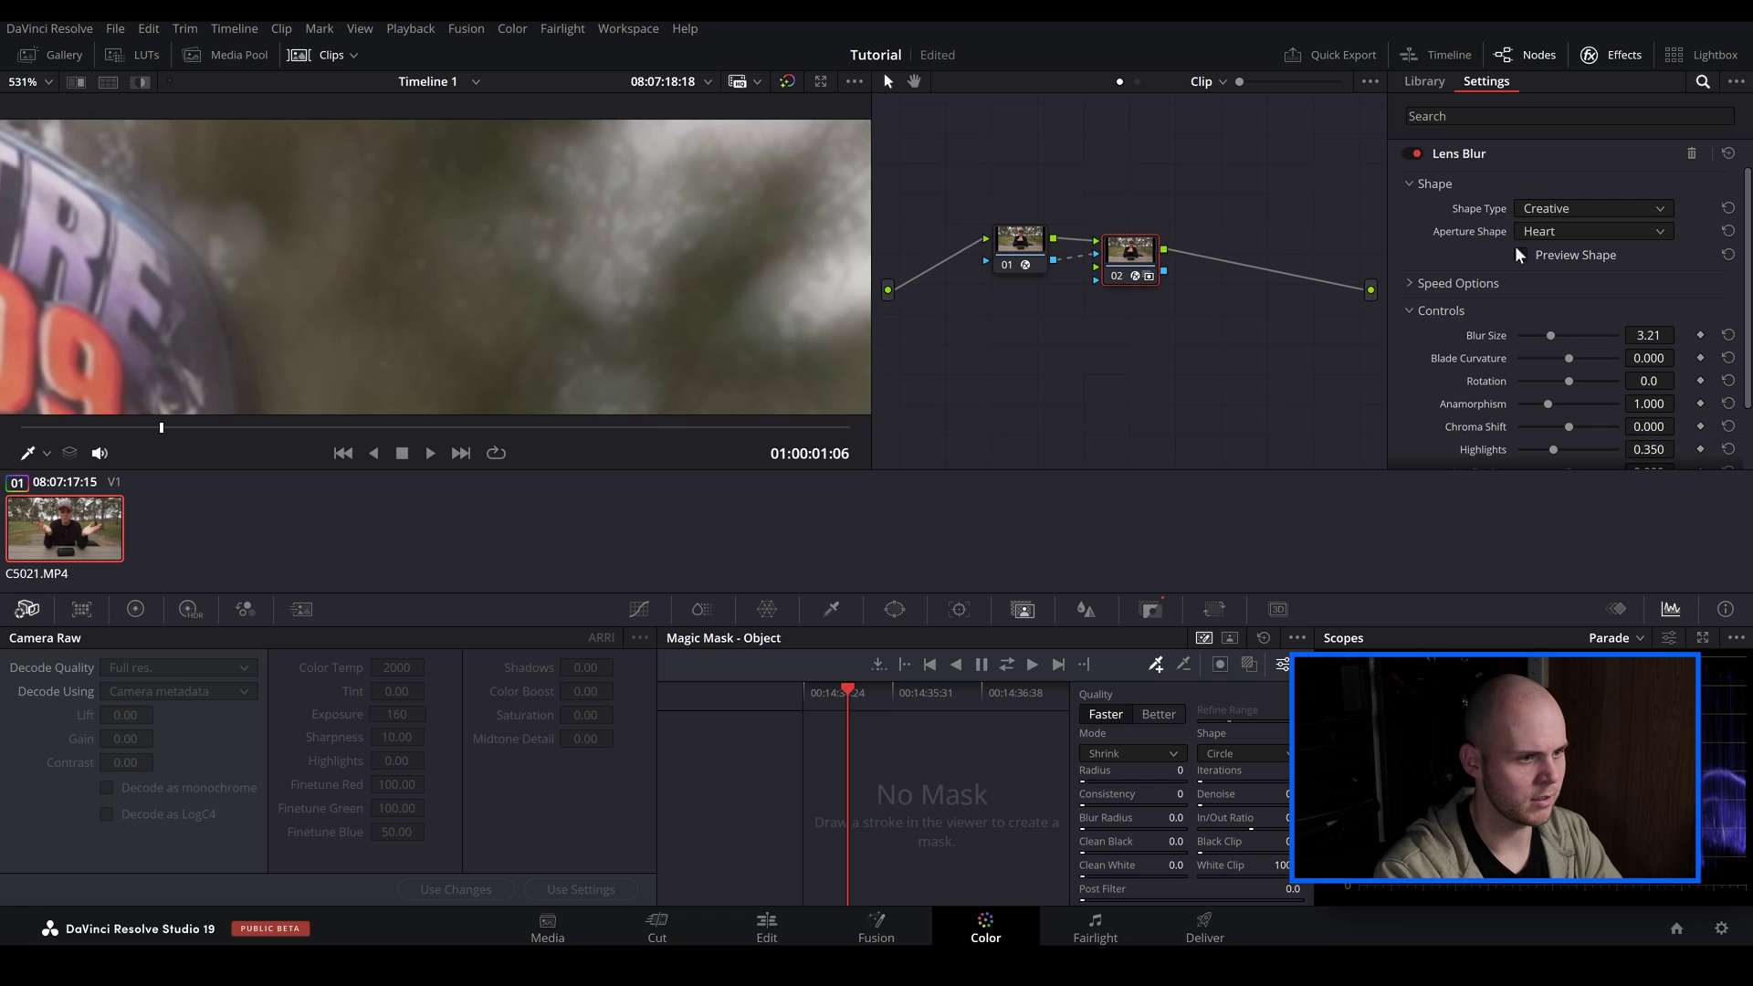
Try a Starfish aperture, then settle on Real apertures with an Octagon shape
left_click(1543, 234)
left_click(1548, 294)
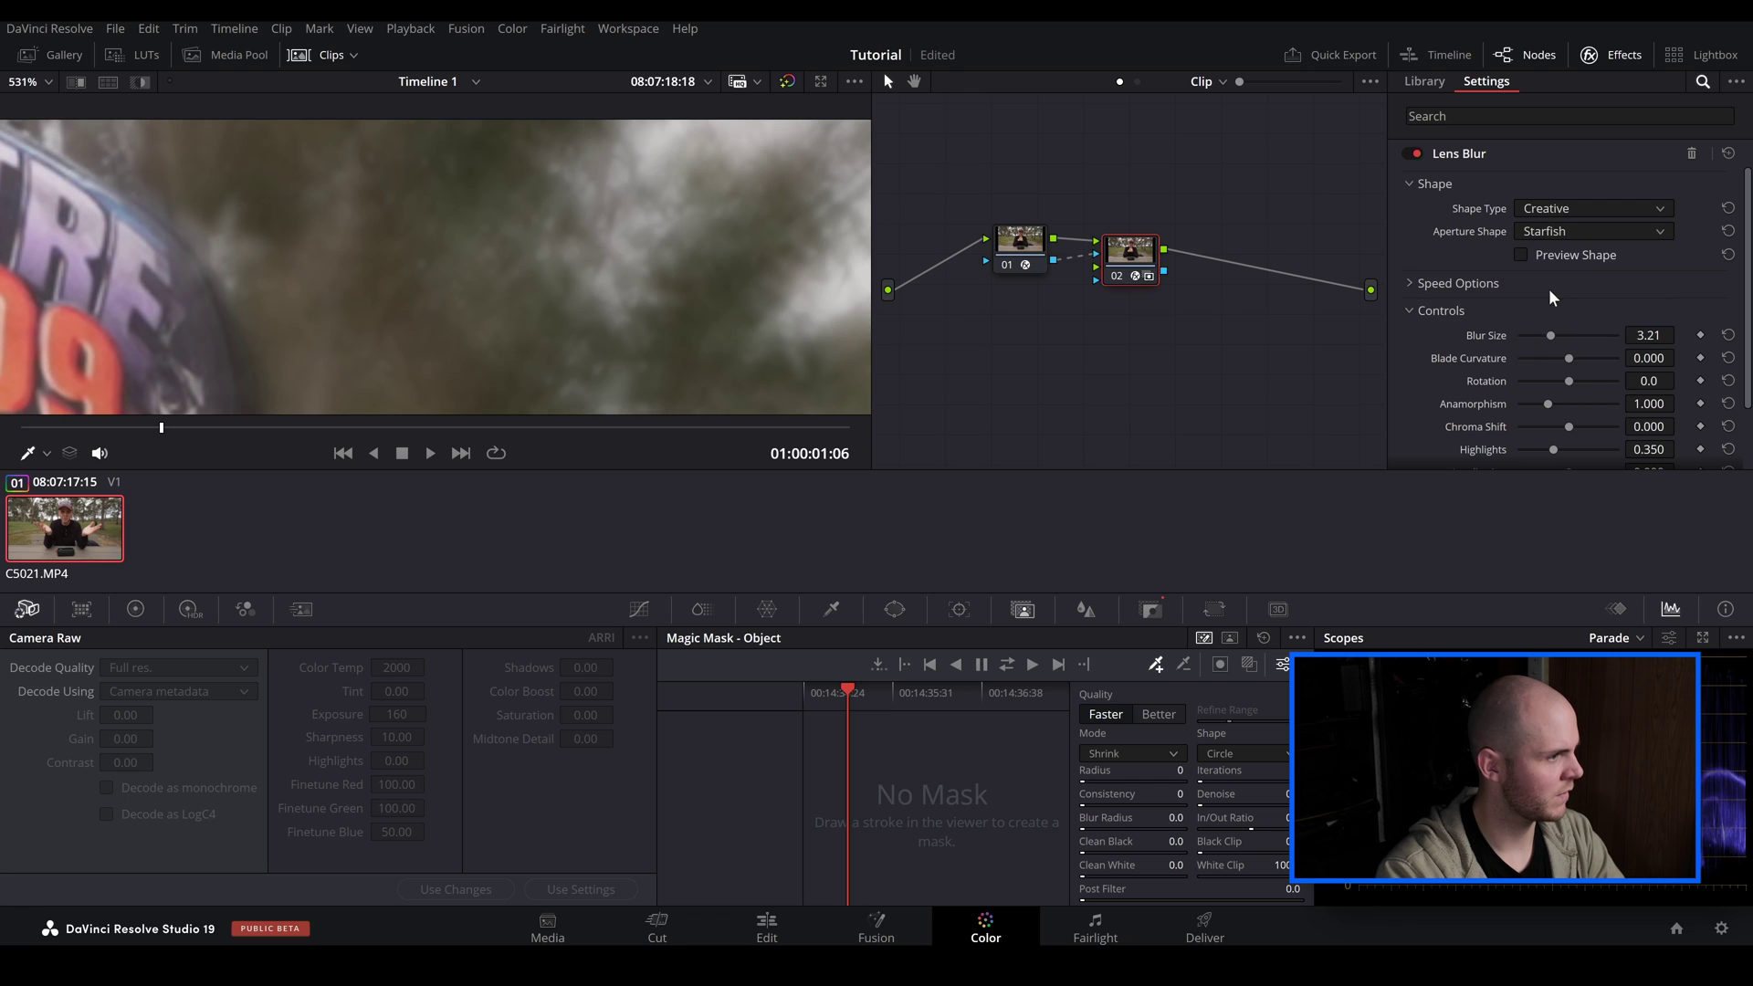
left_click(1568, 210)
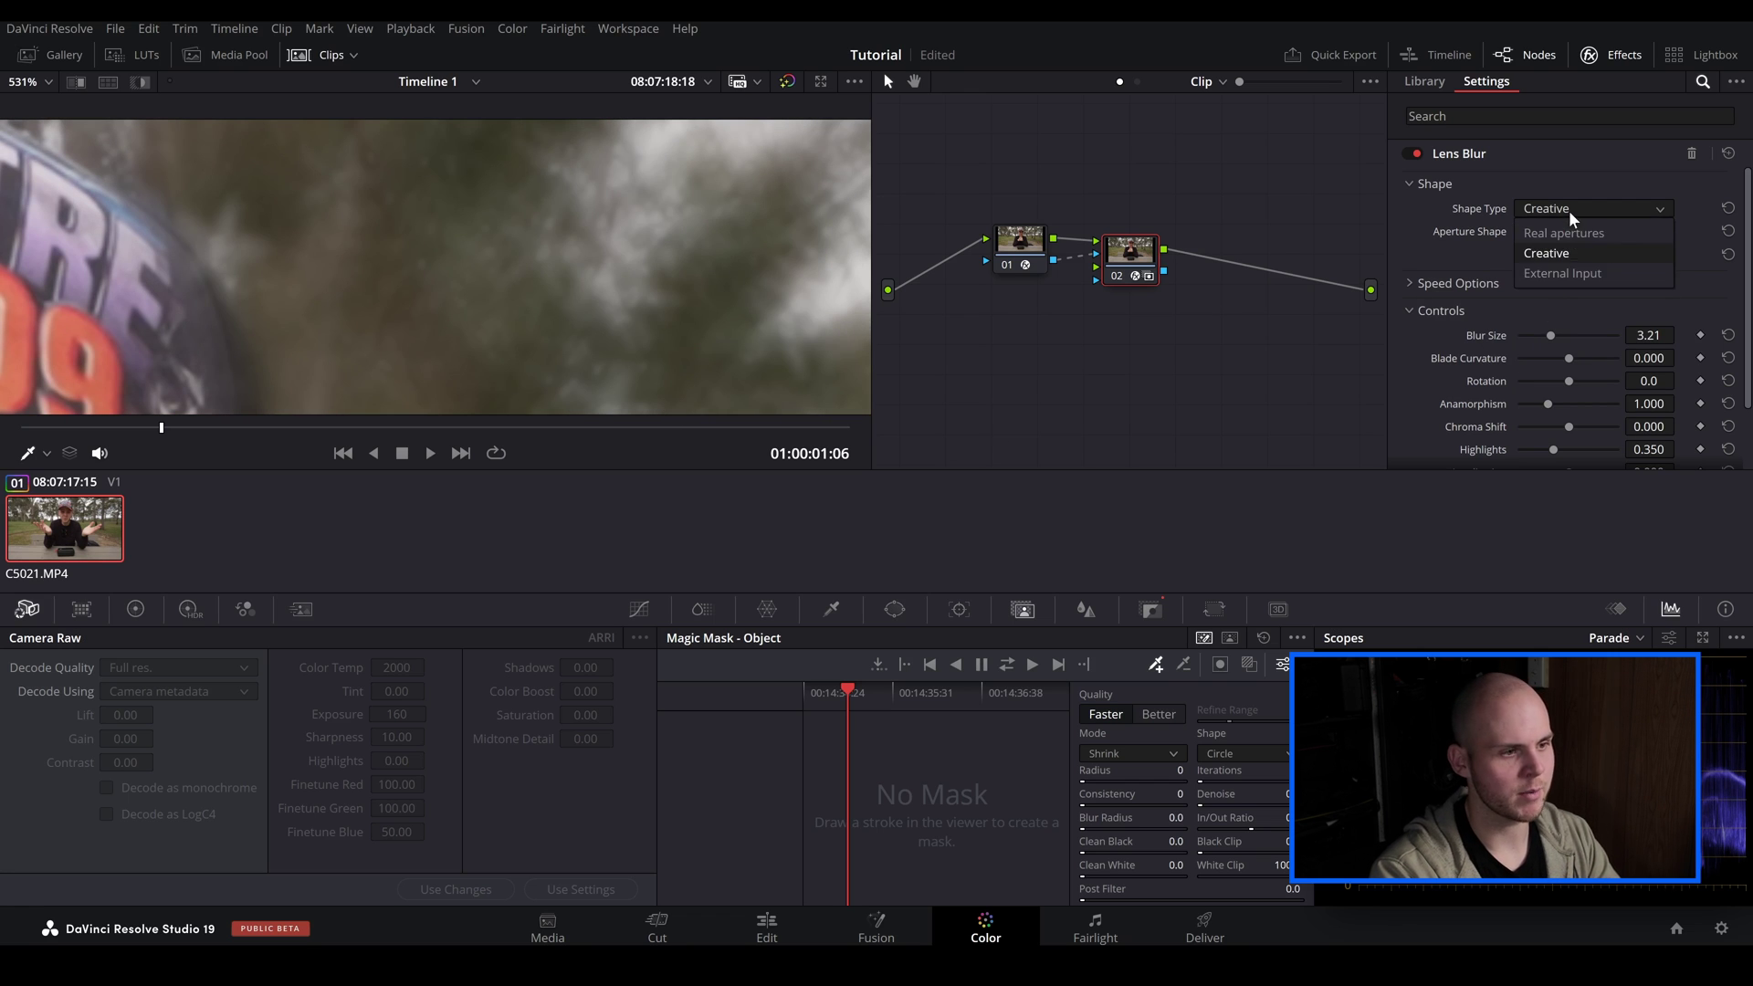
left_click(1568, 228)
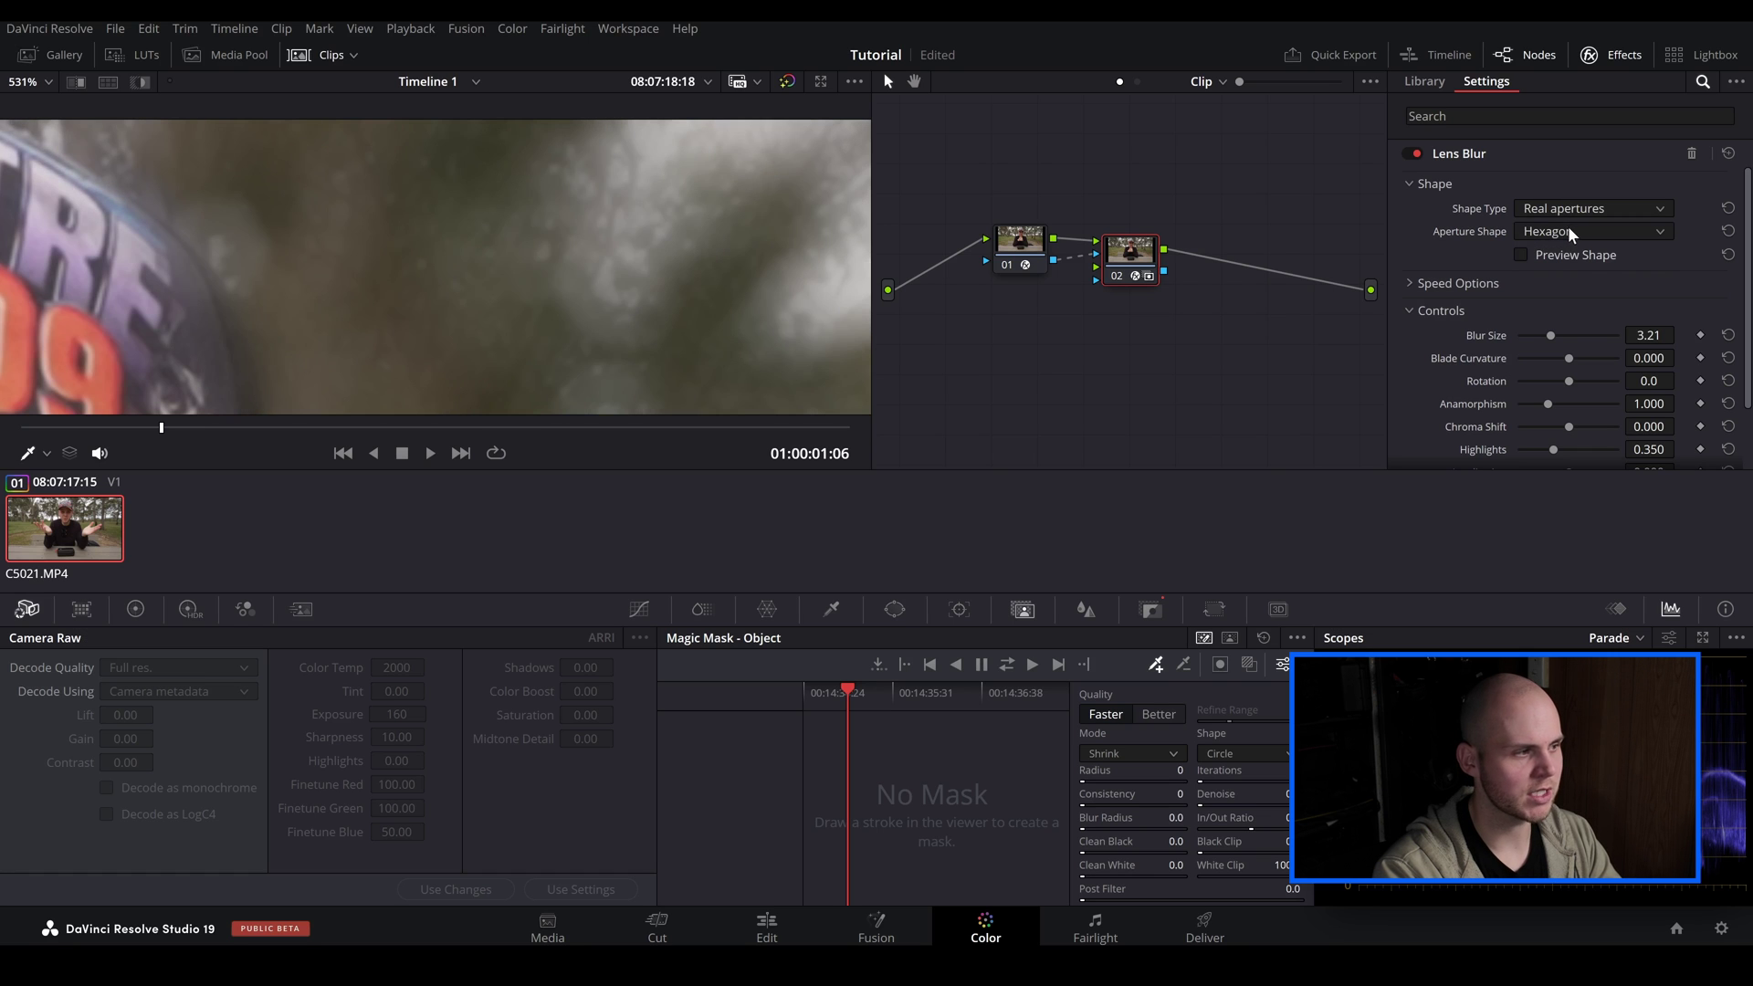
left_click(1567, 230)
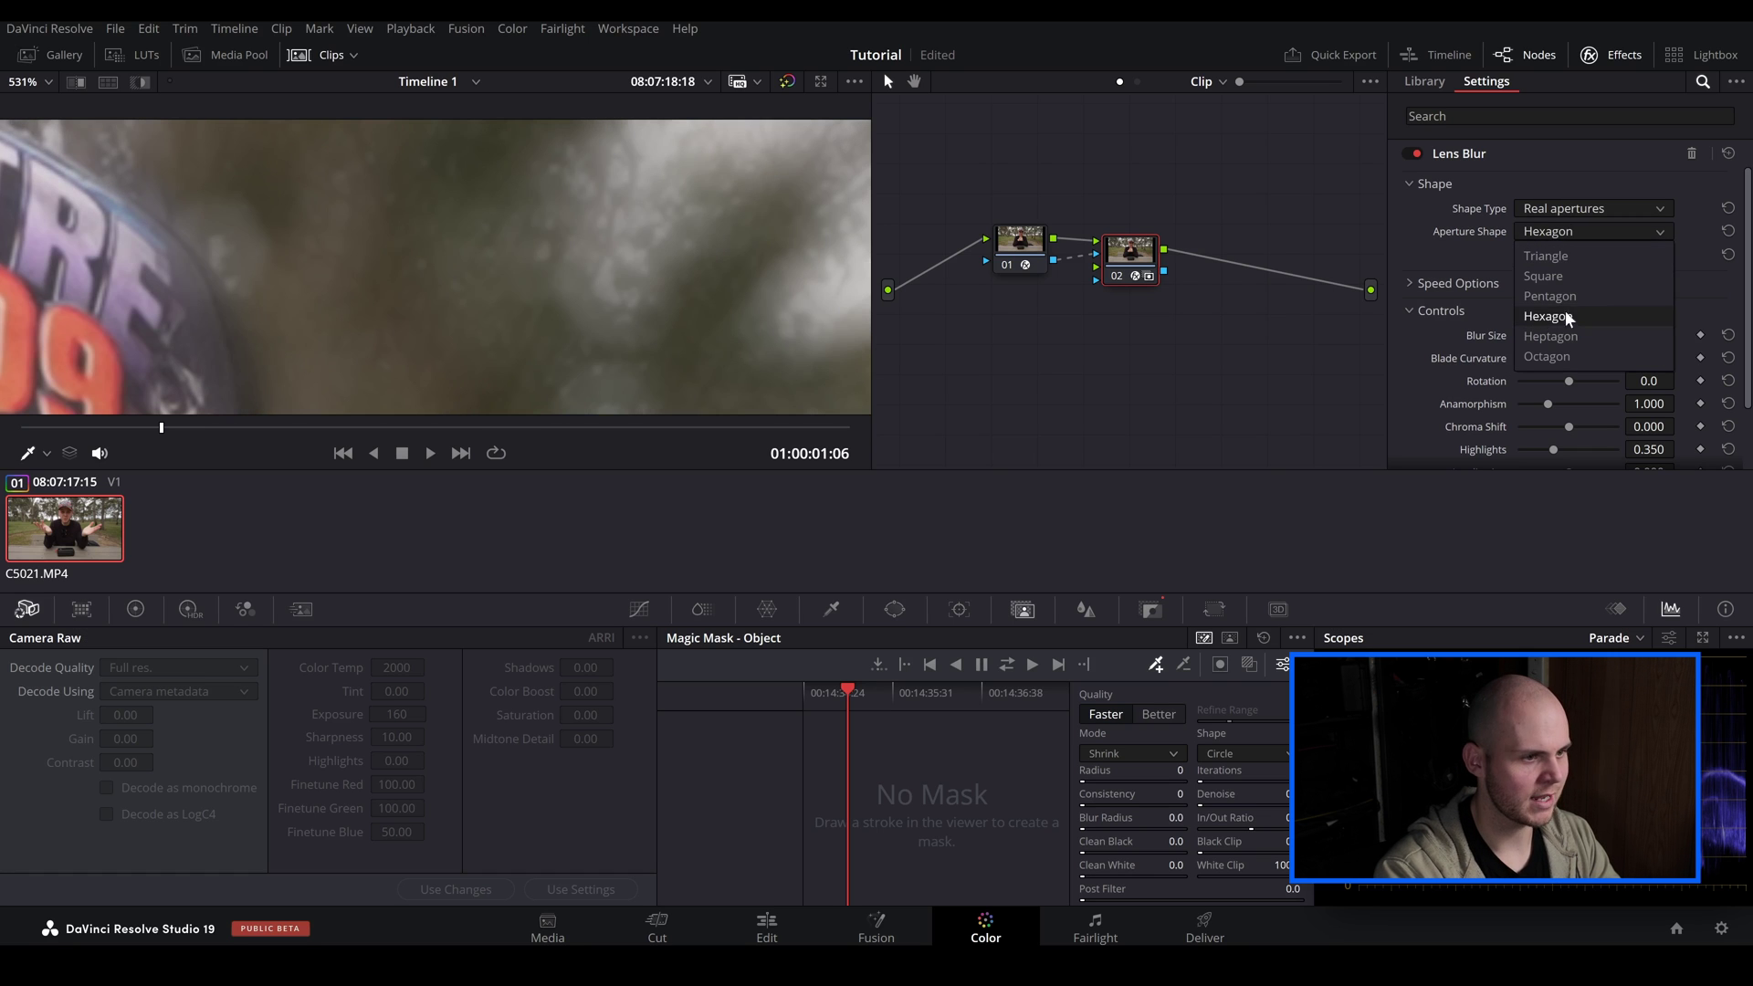
left_click(1564, 341)
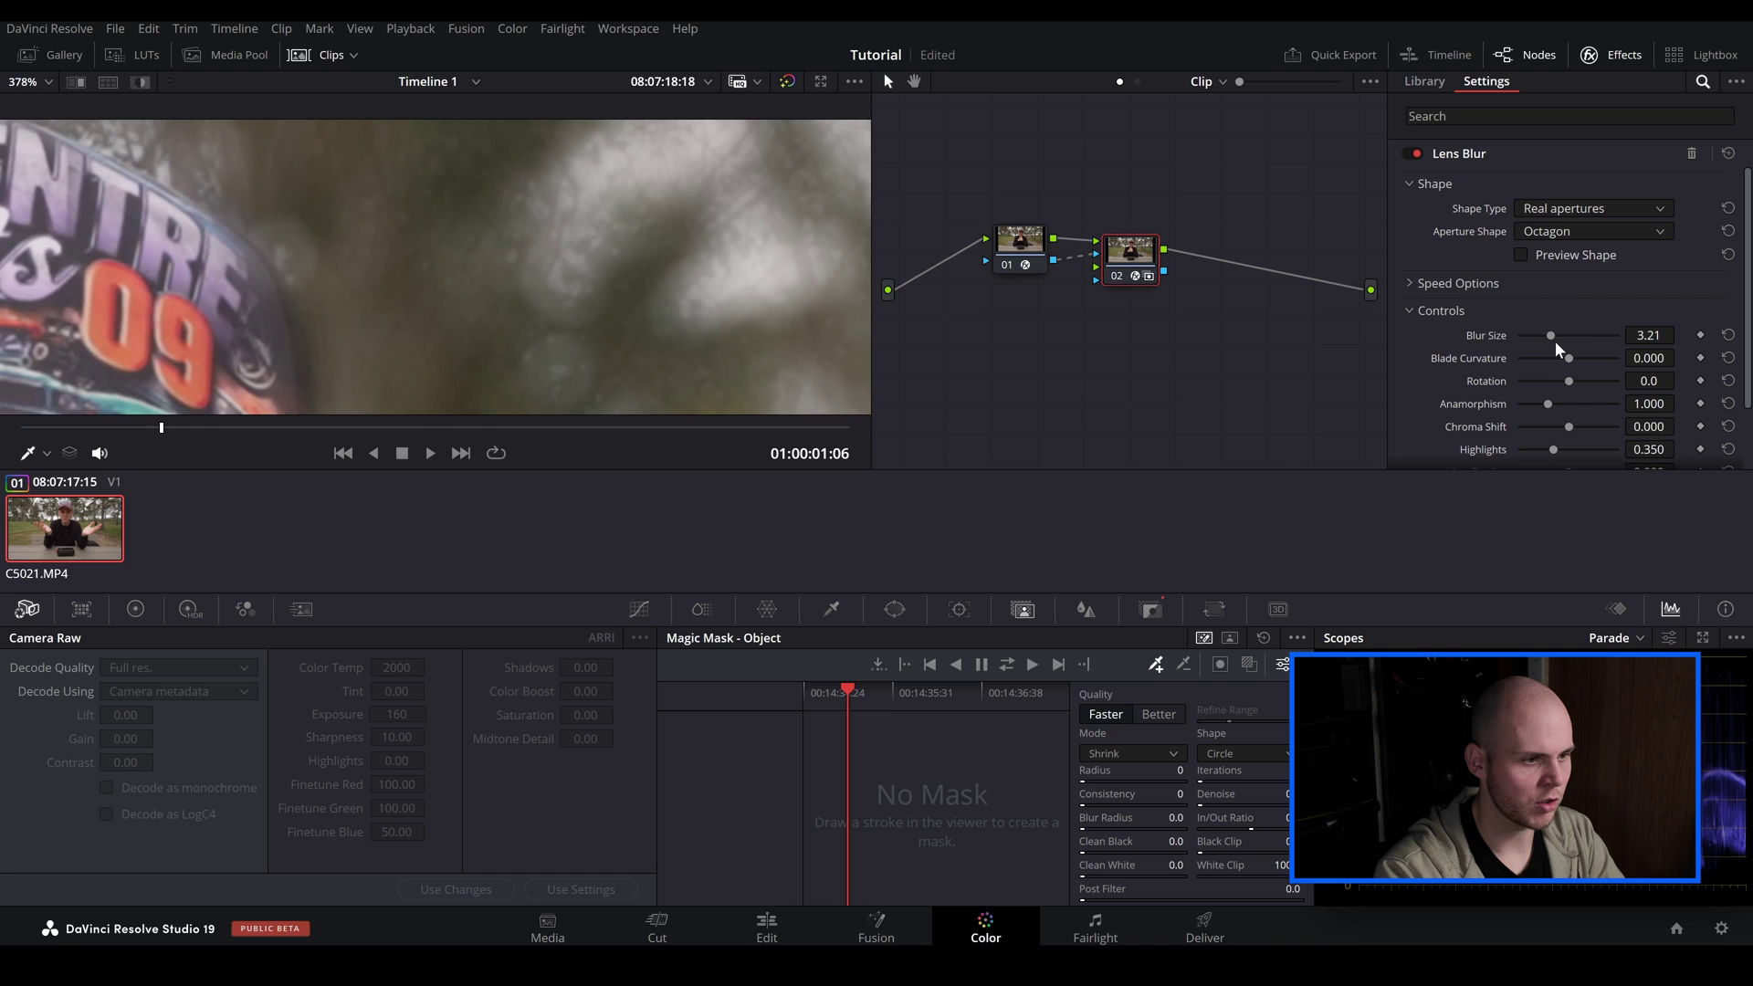
Set Lens Blur blade curvature to 0.064 and anamorphism to 0.712
left_click_drag(1551, 337, 1543, 337)
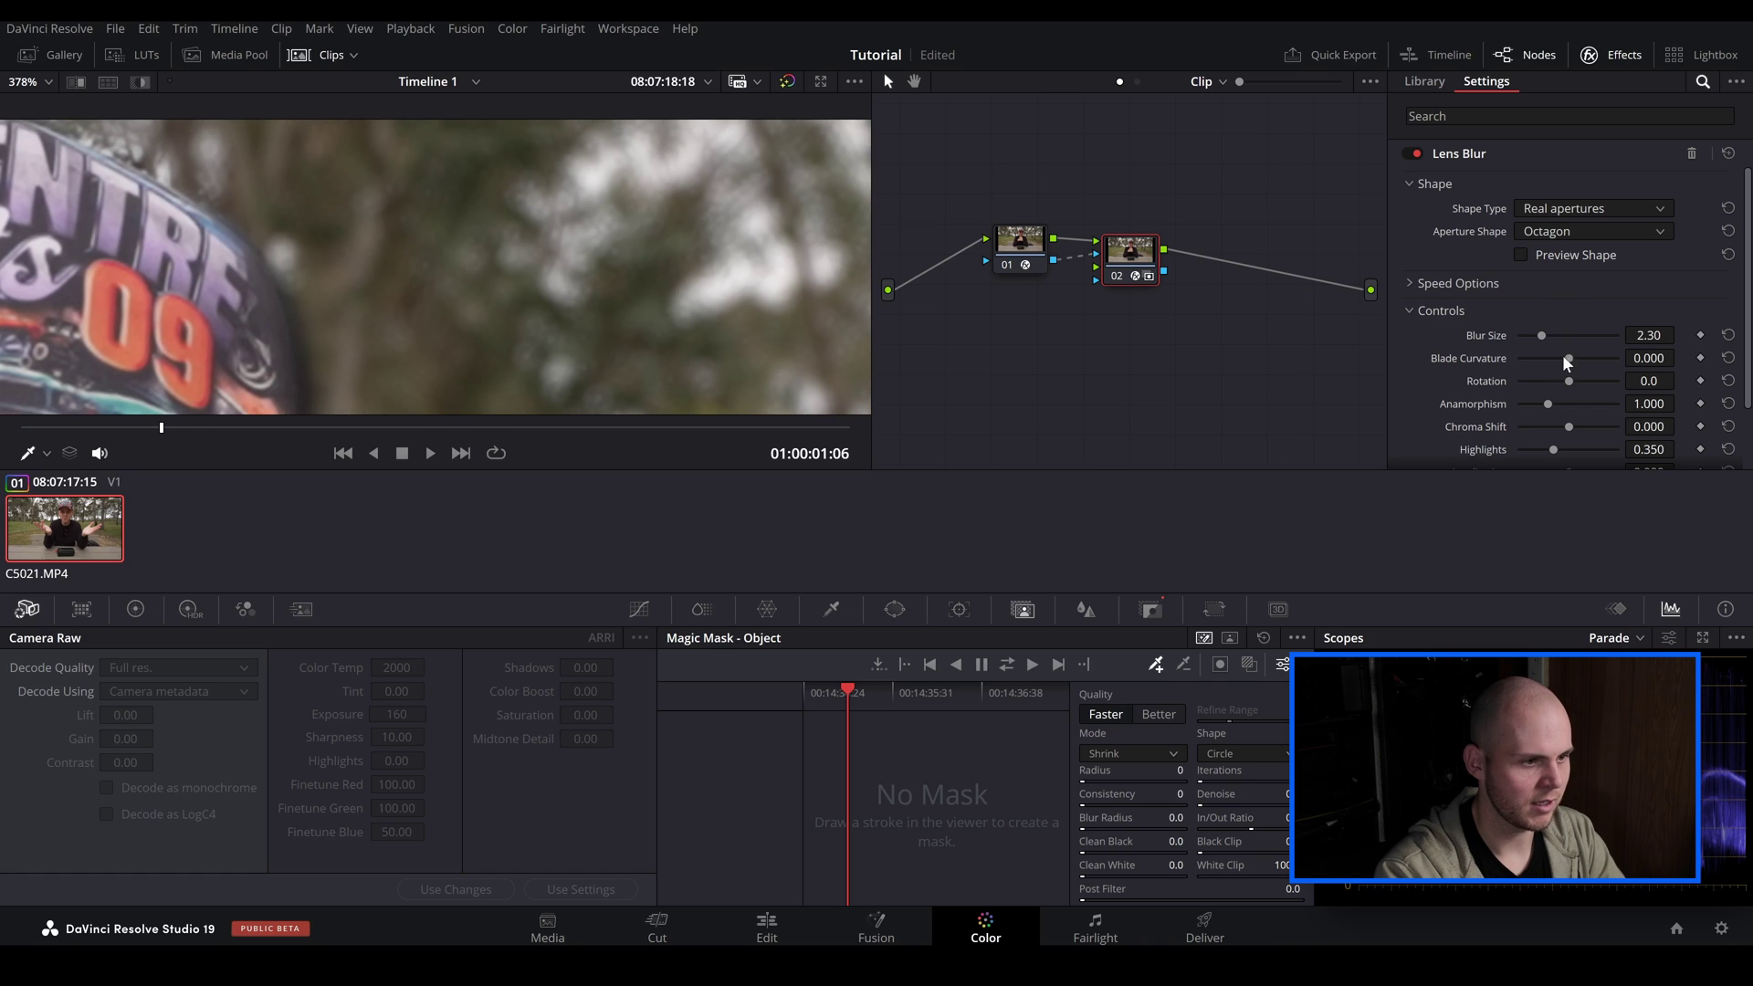
mouse_move(1567, 357)
left_mouse_down()
mouse_move(1596, 360)
mouse_move(1569, 358)
left_mouse_up()
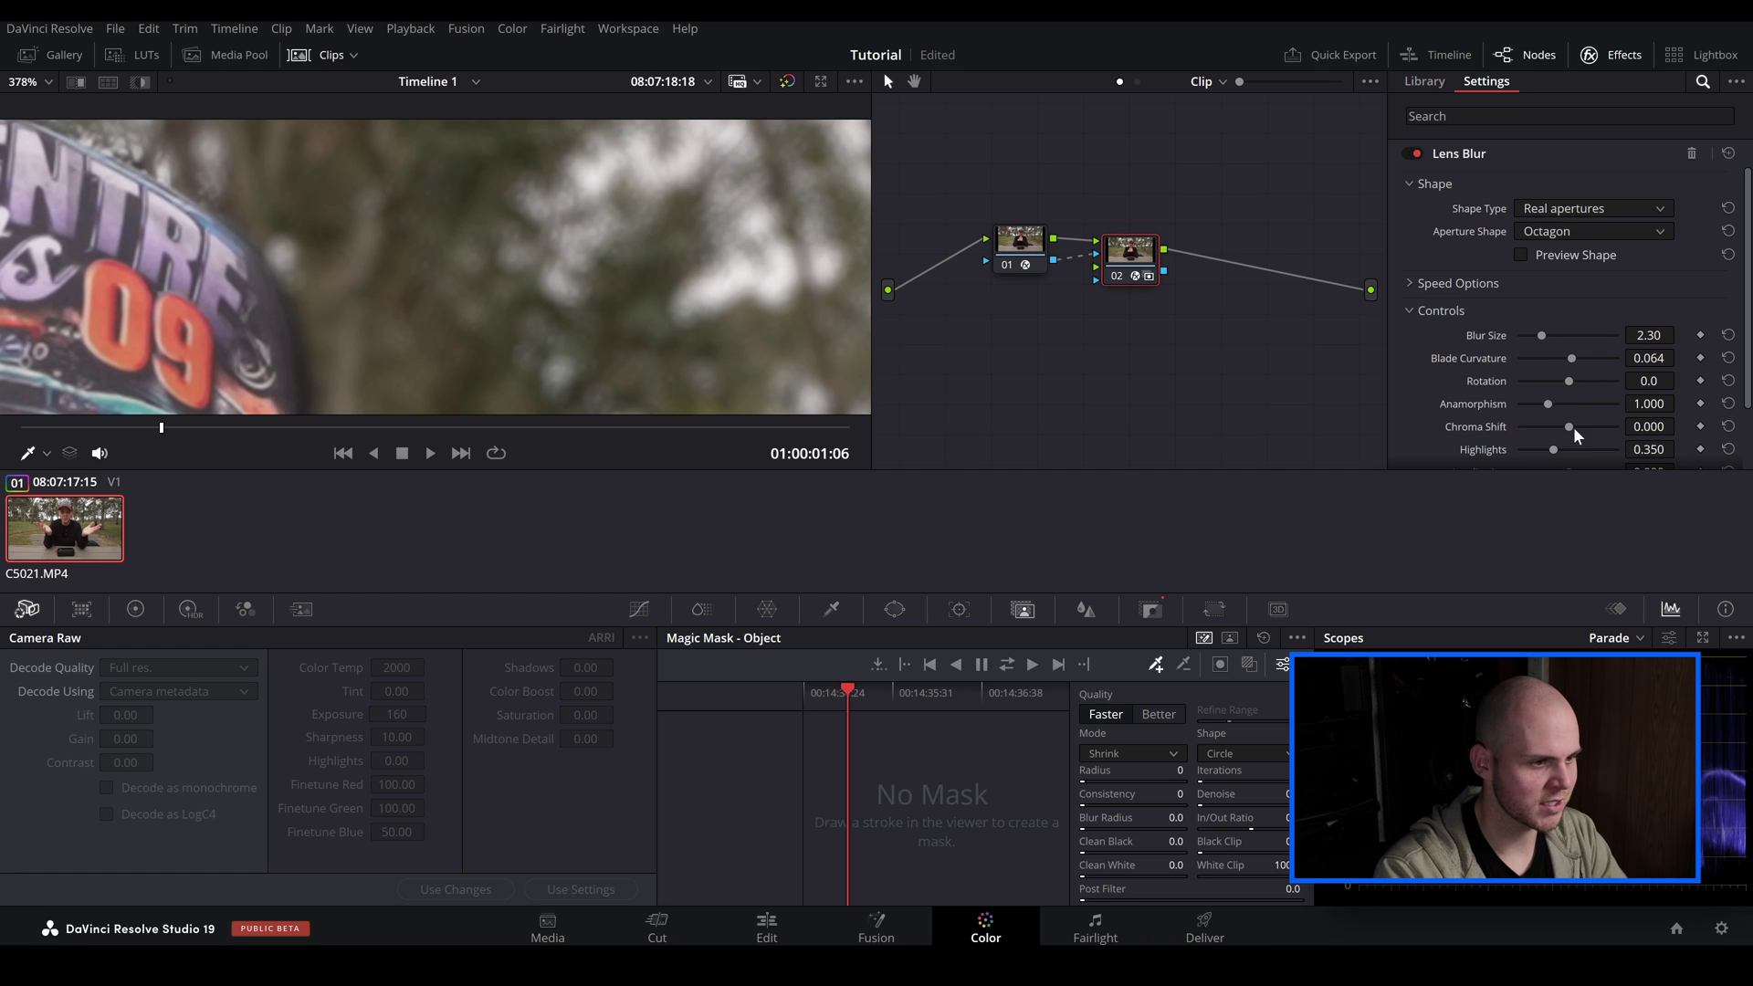
left_click_drag(1546, 406, 1548, 411)
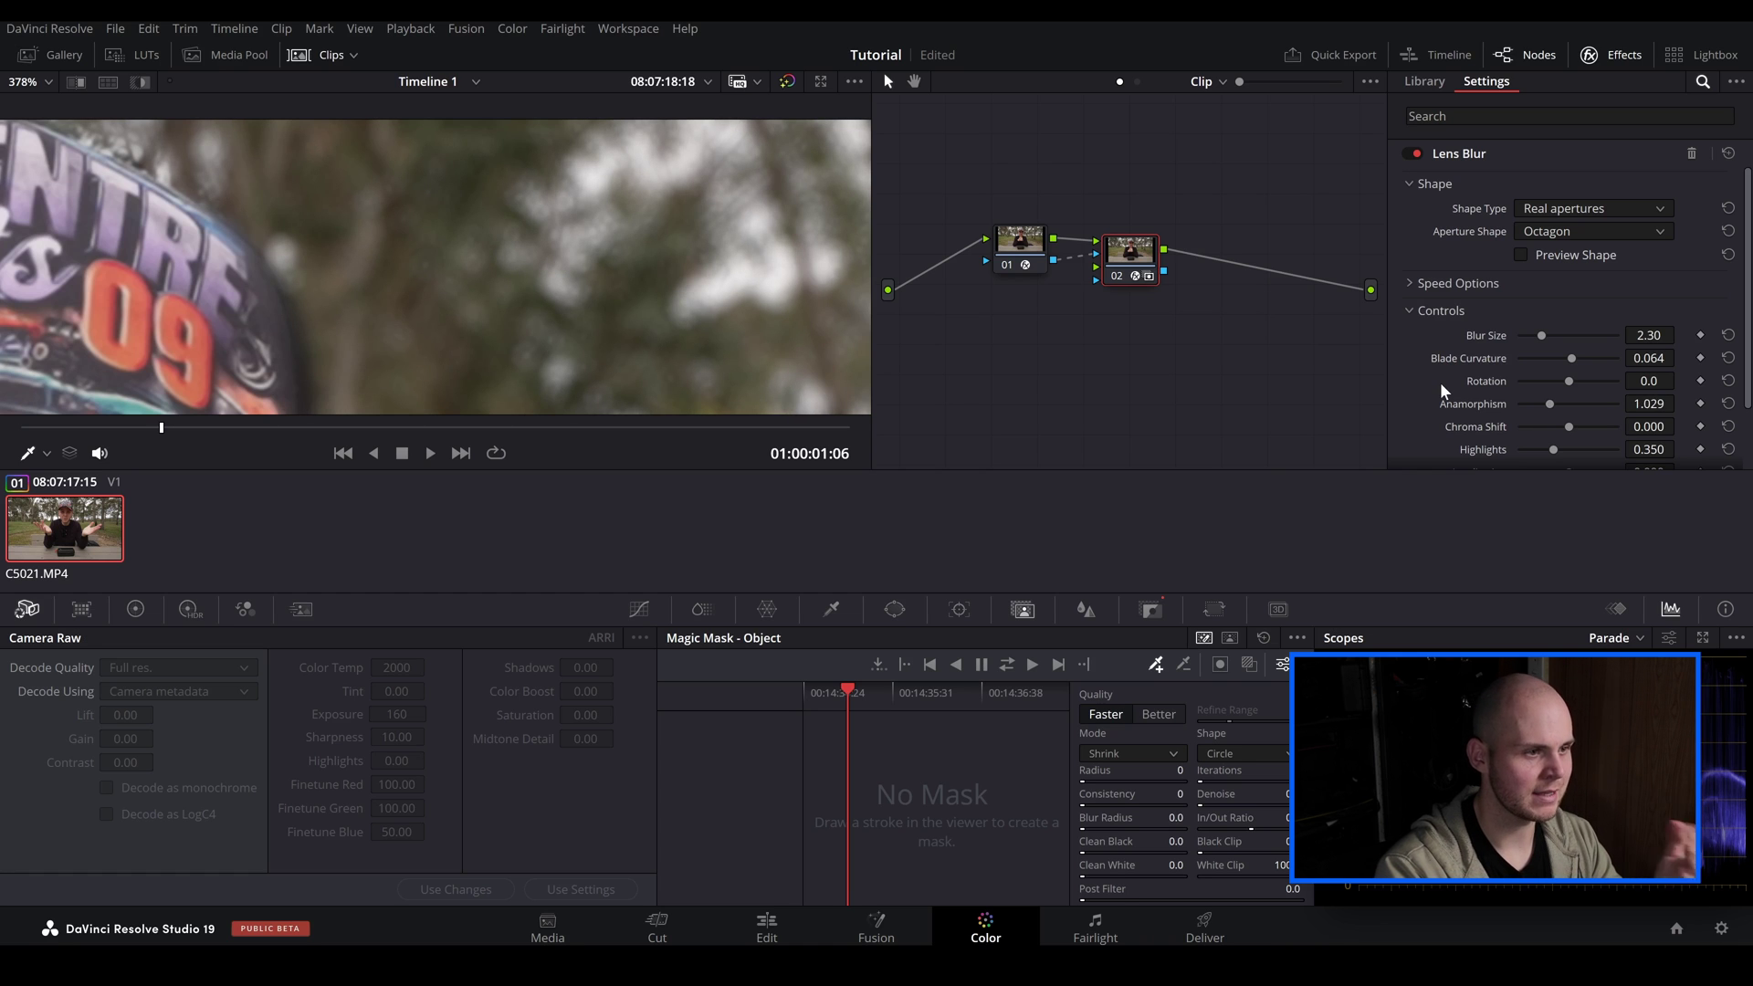
scroll(1439, 382, "down", 2)
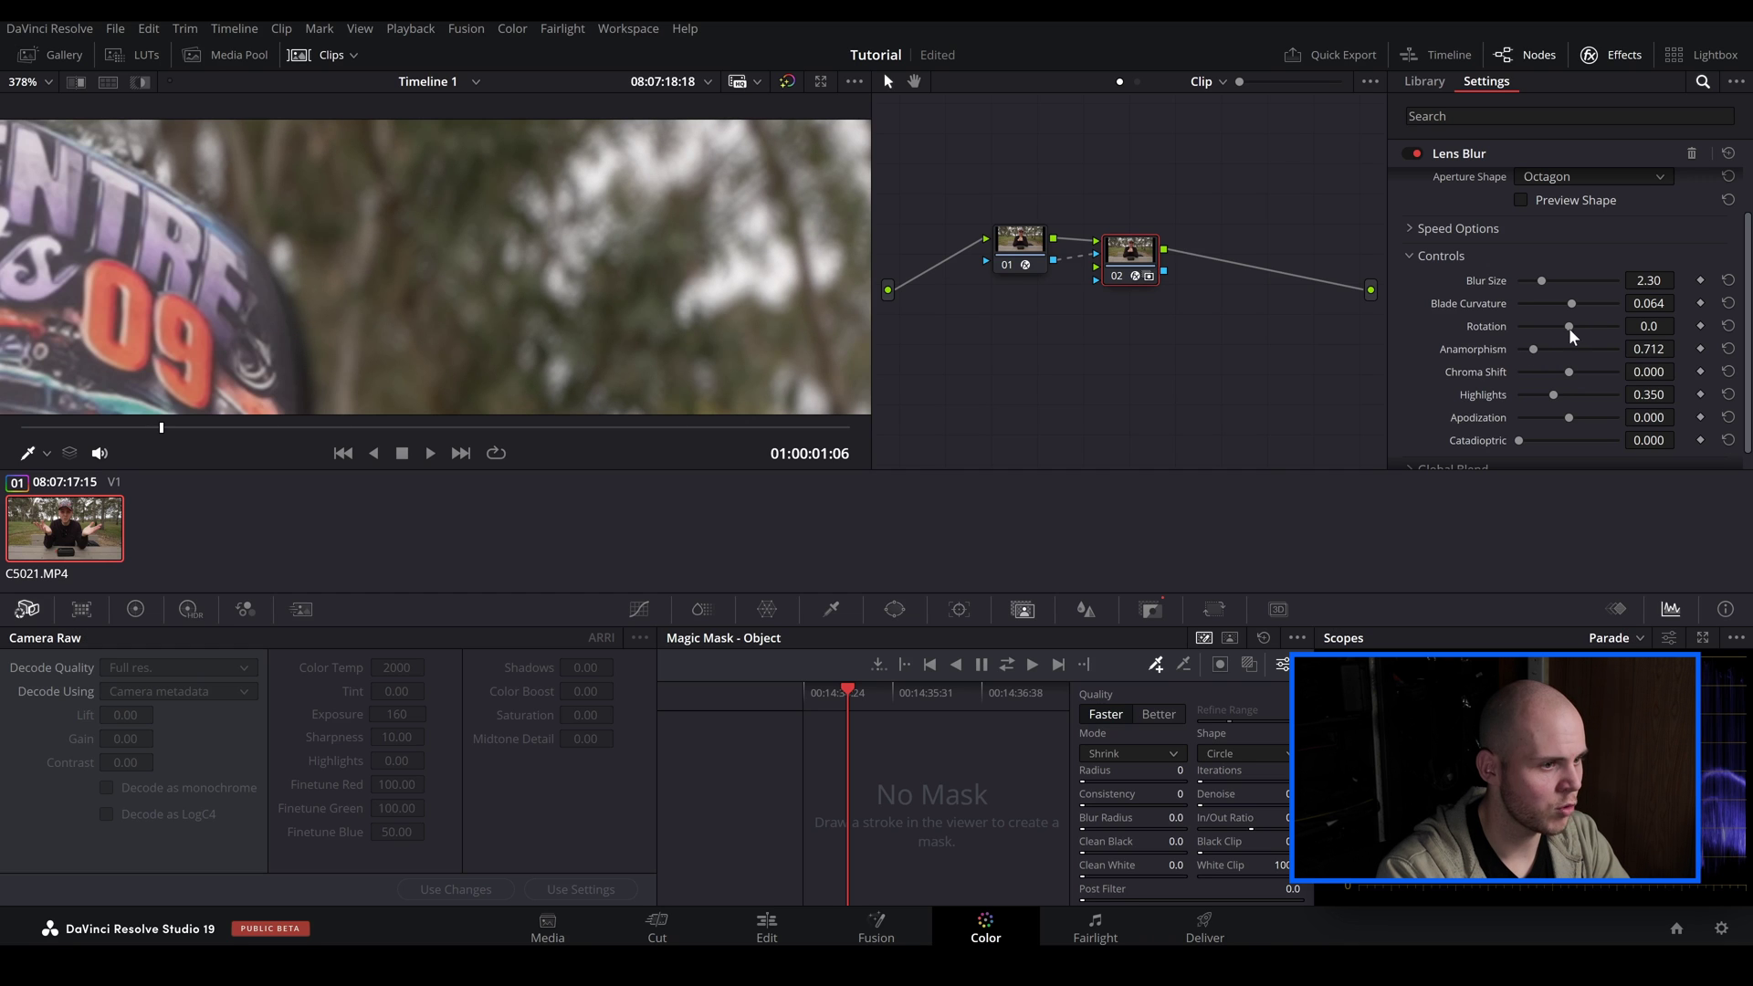
Raise Blur Size to 3.58 and set Chroma Shift to 0.250
left_click_drag(1538, 282, 1542, 282)
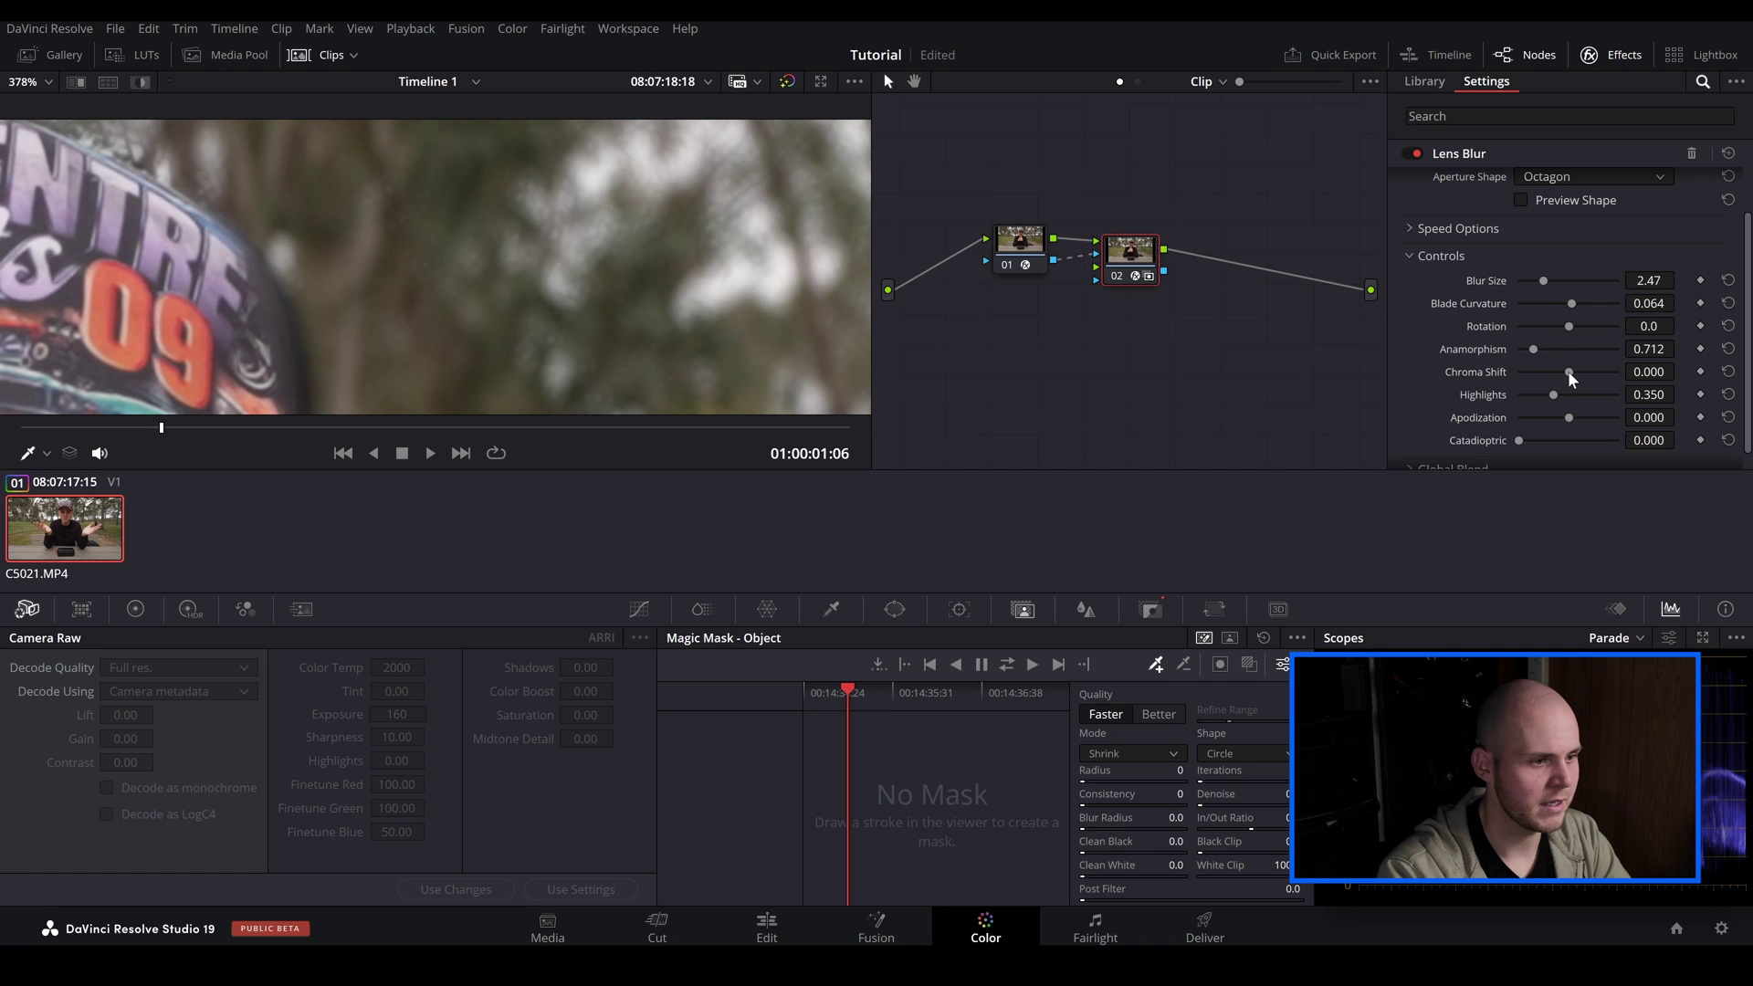
left_click(1568, 371)
left_click_drag(1568, 371, 1491, 376)
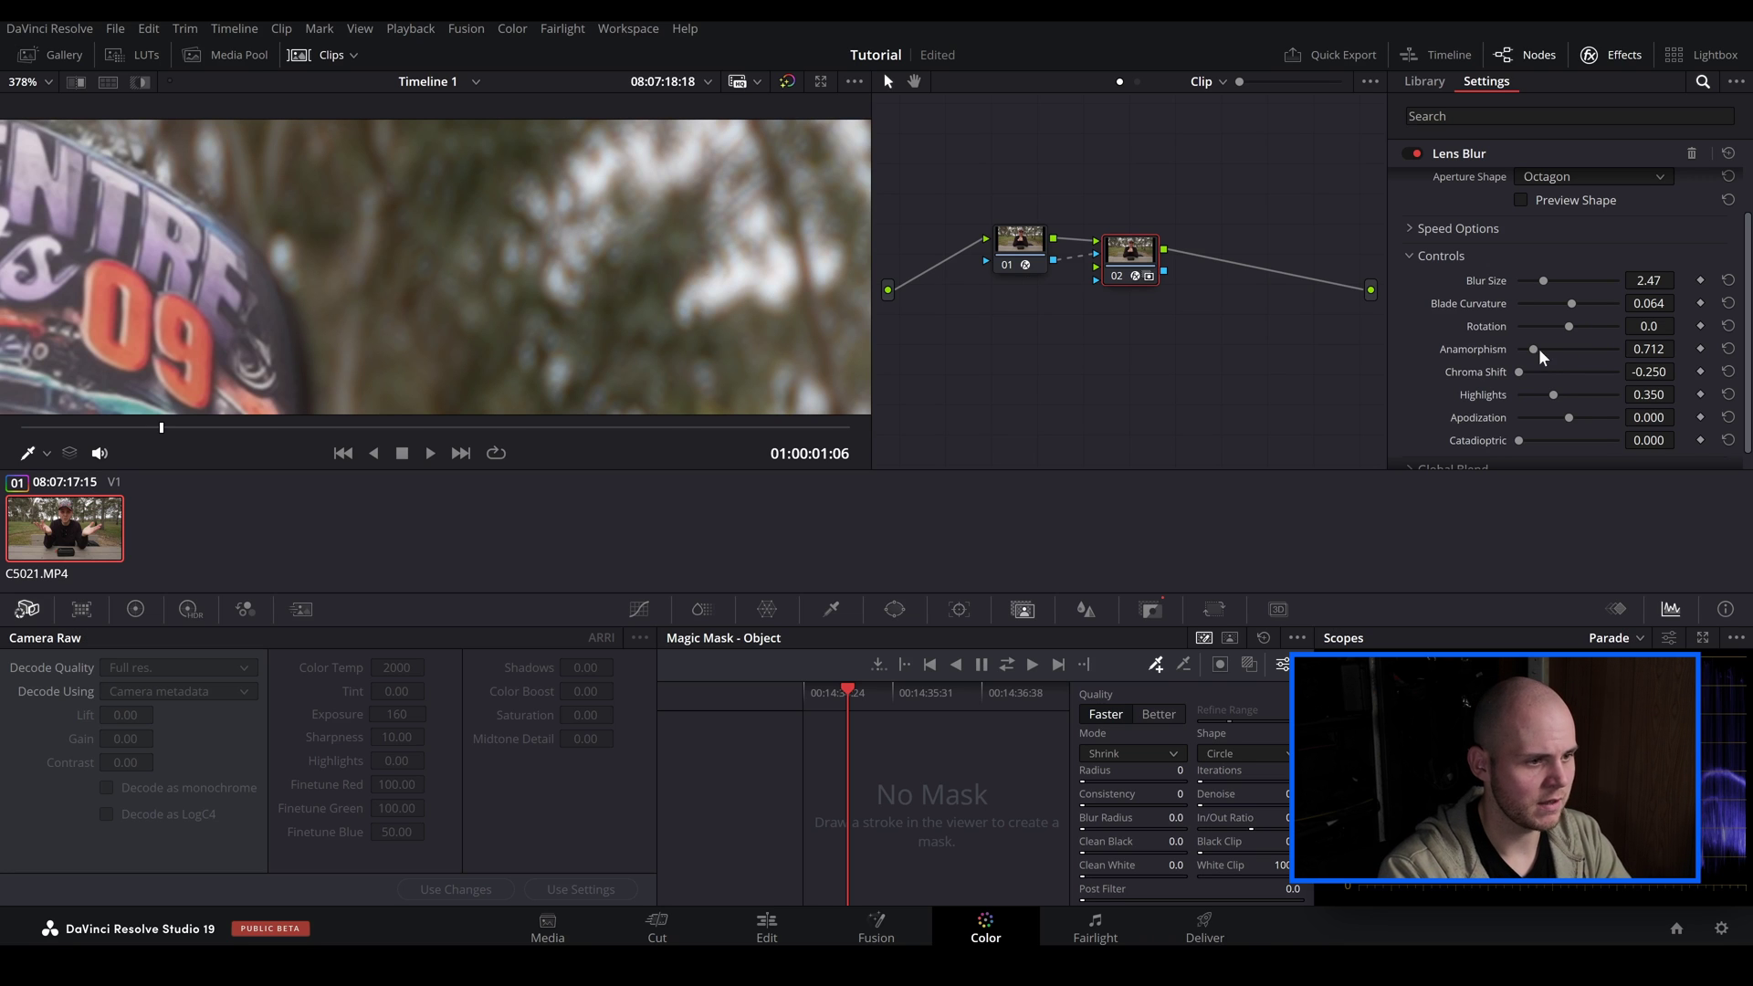
left_click_drag(1520, 374, 1559, 378)
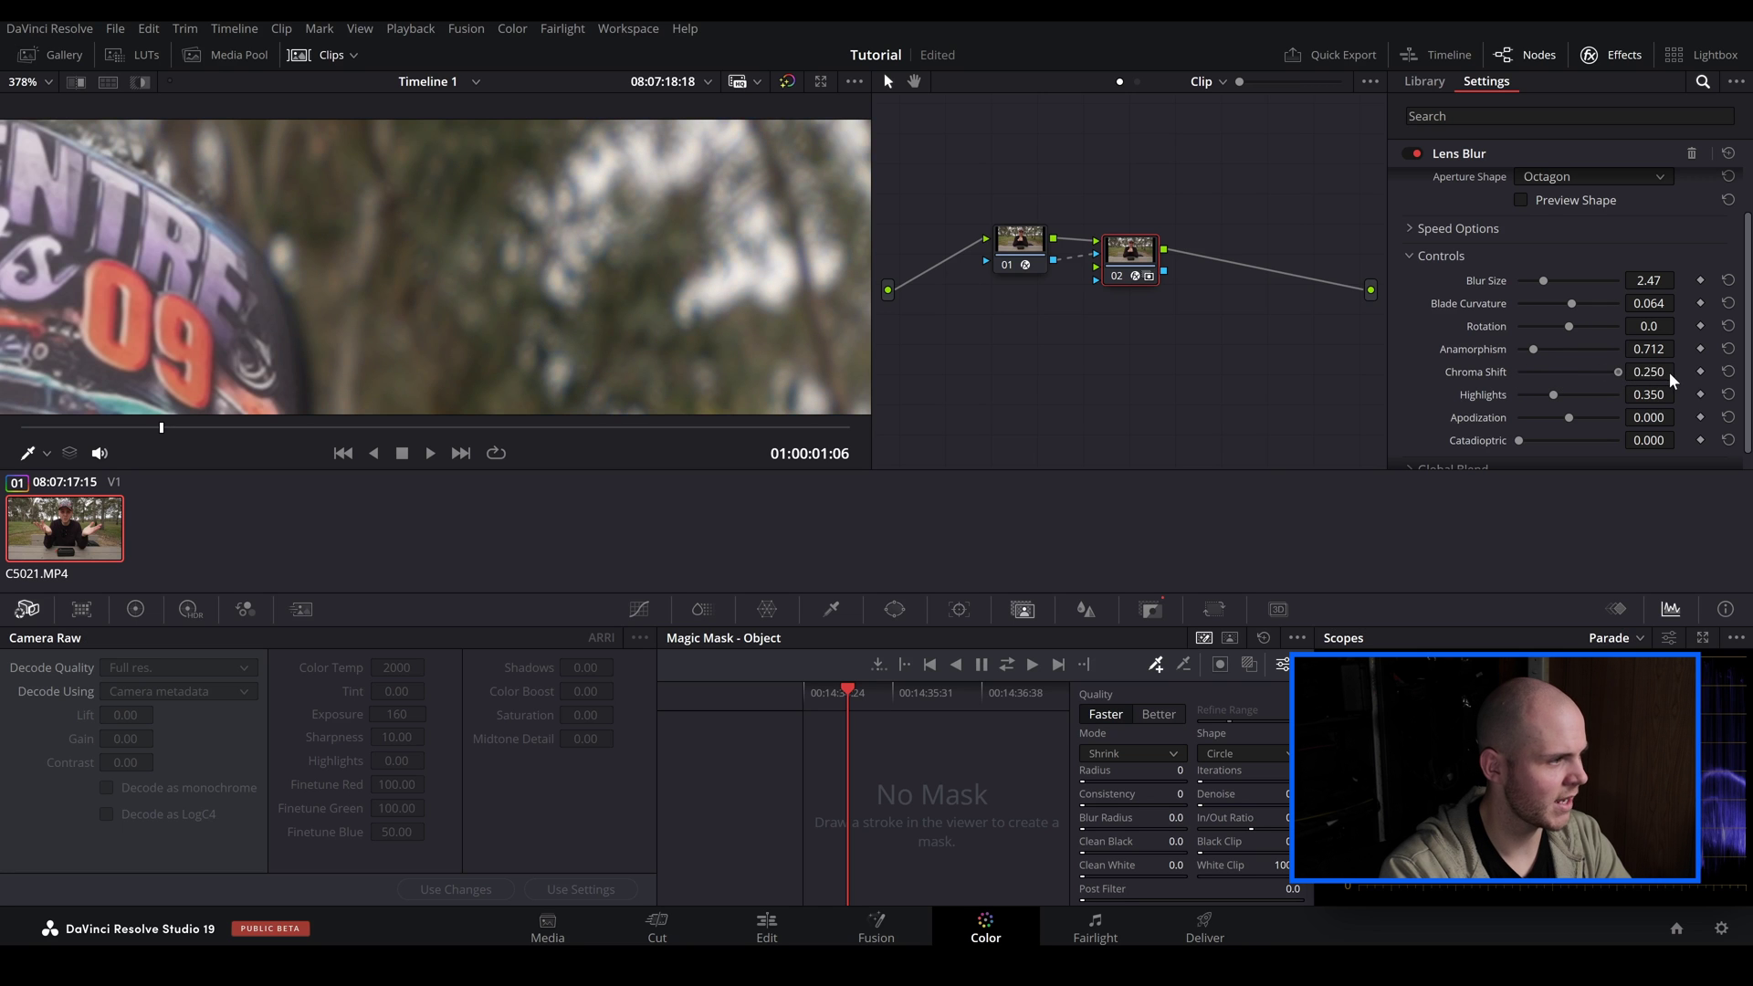
scroll(703, 253, "down", 3)
scroll(703, 253, "down", 3)
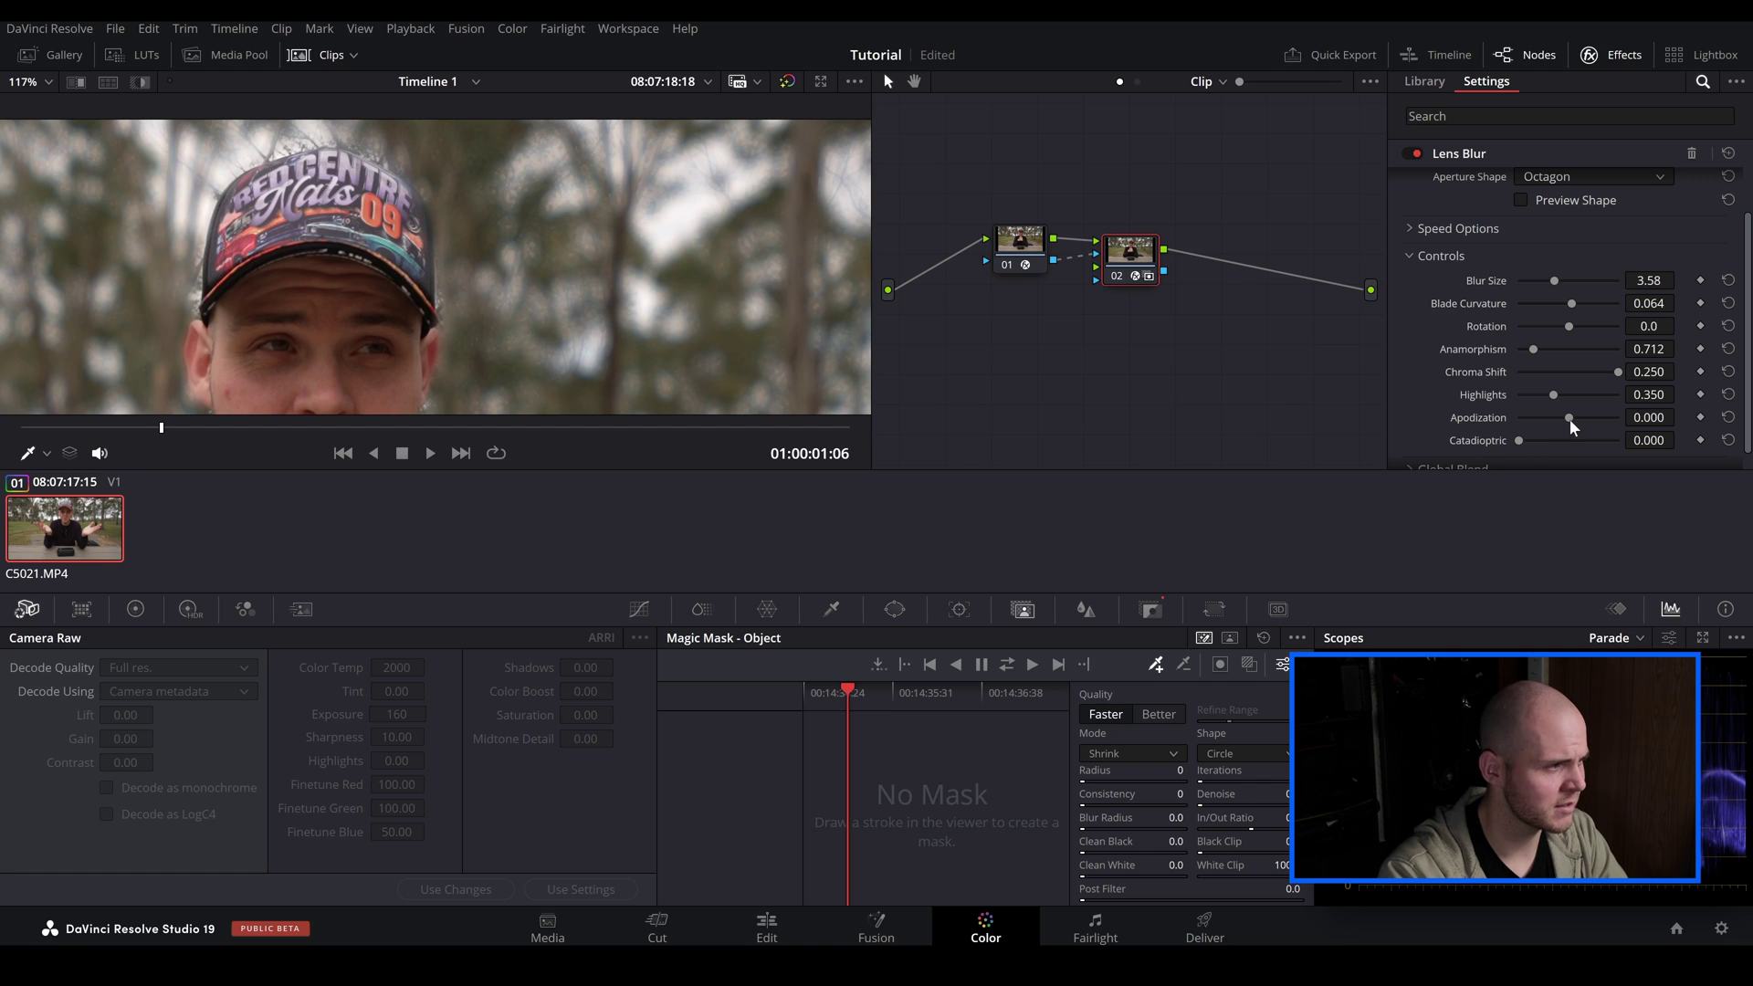
Set Apodization to -0.853 and Catadioptric to 0.614, then drop Blur Size to 2.30
mouse_move(1566, 419)
left_mouse_down()
mouse_move(1526, 426)
mouse_move(1630, 436)
mouse_move(1558, 440)
mouse_move(1563, 388)
left_mouse_up()
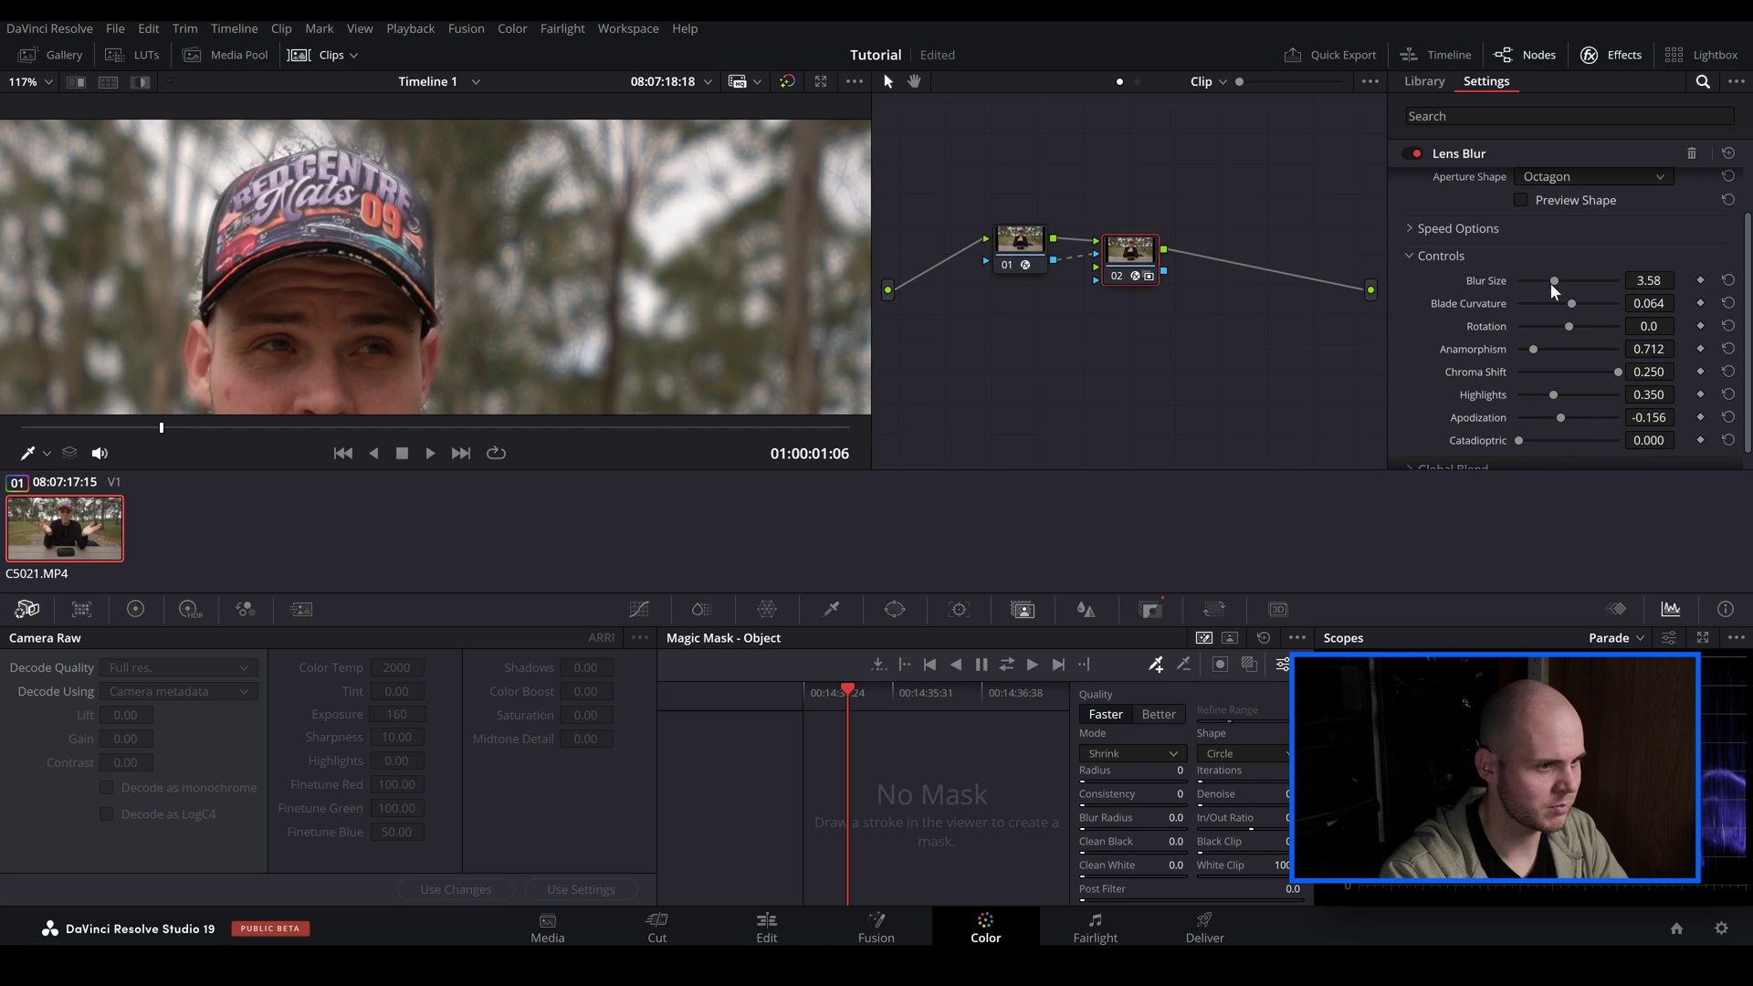
left_click_drag(1551, 285, 1569, 285)
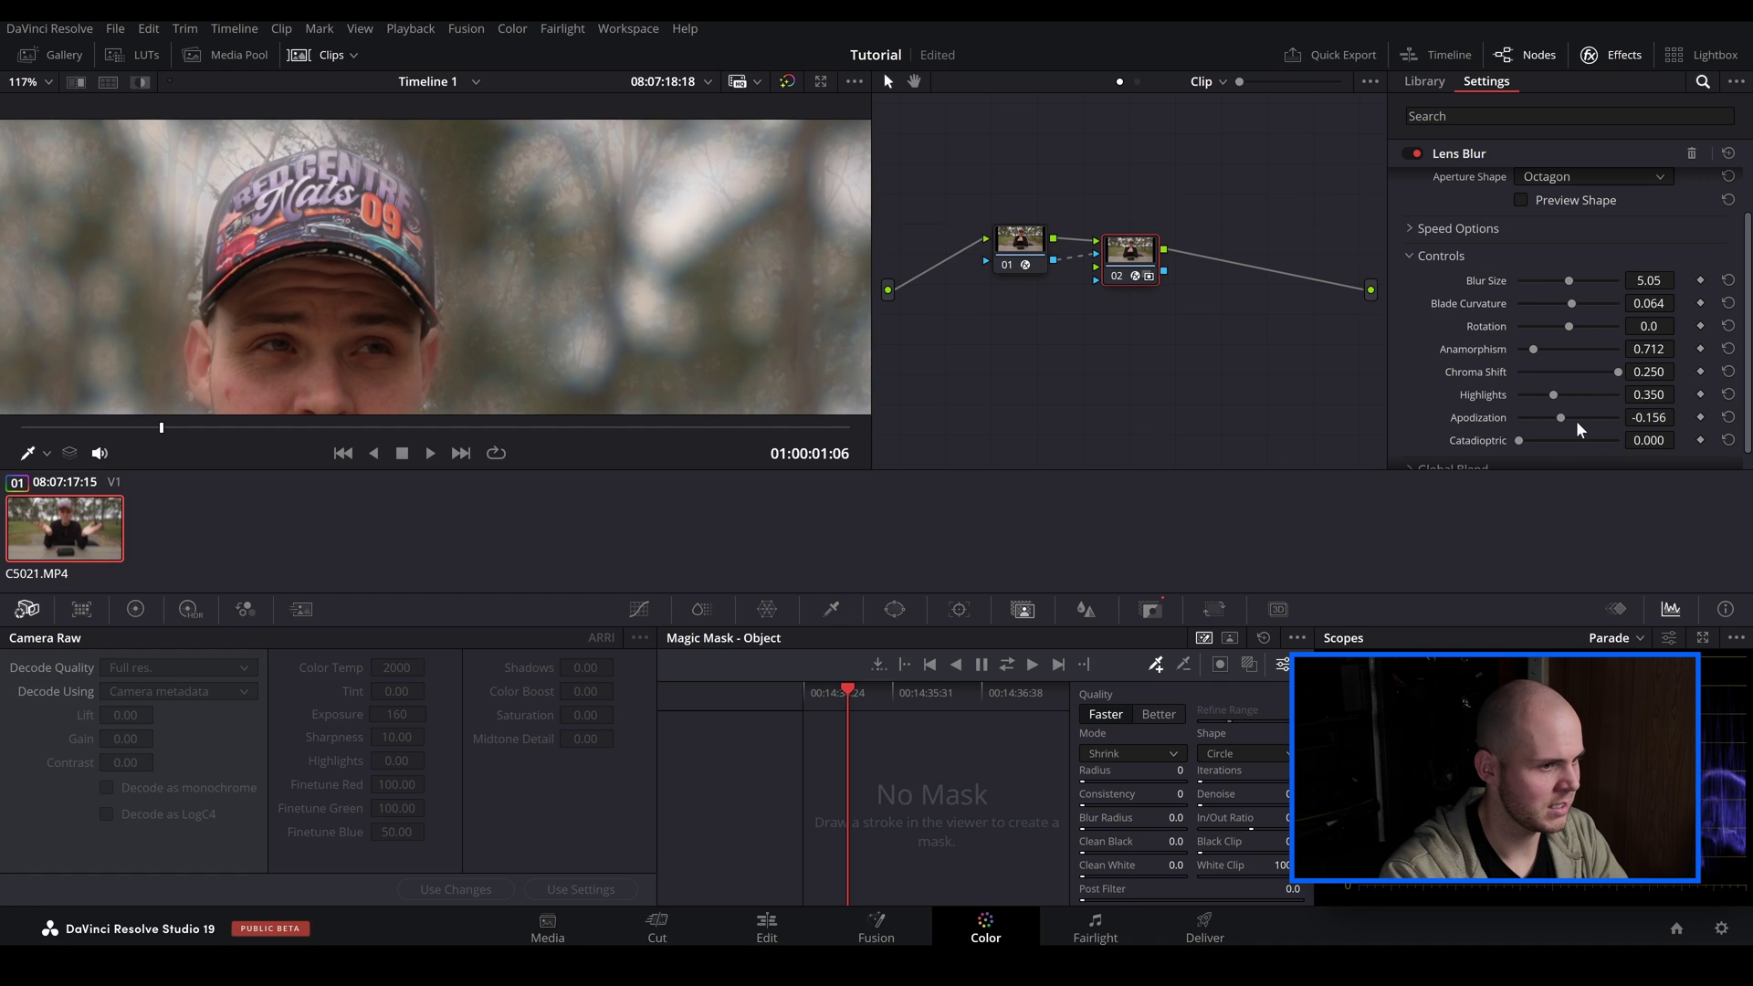
left_click_drag(1576, 423, 1525, 417)
left_click_drag(1518, 440, 1589, 444)
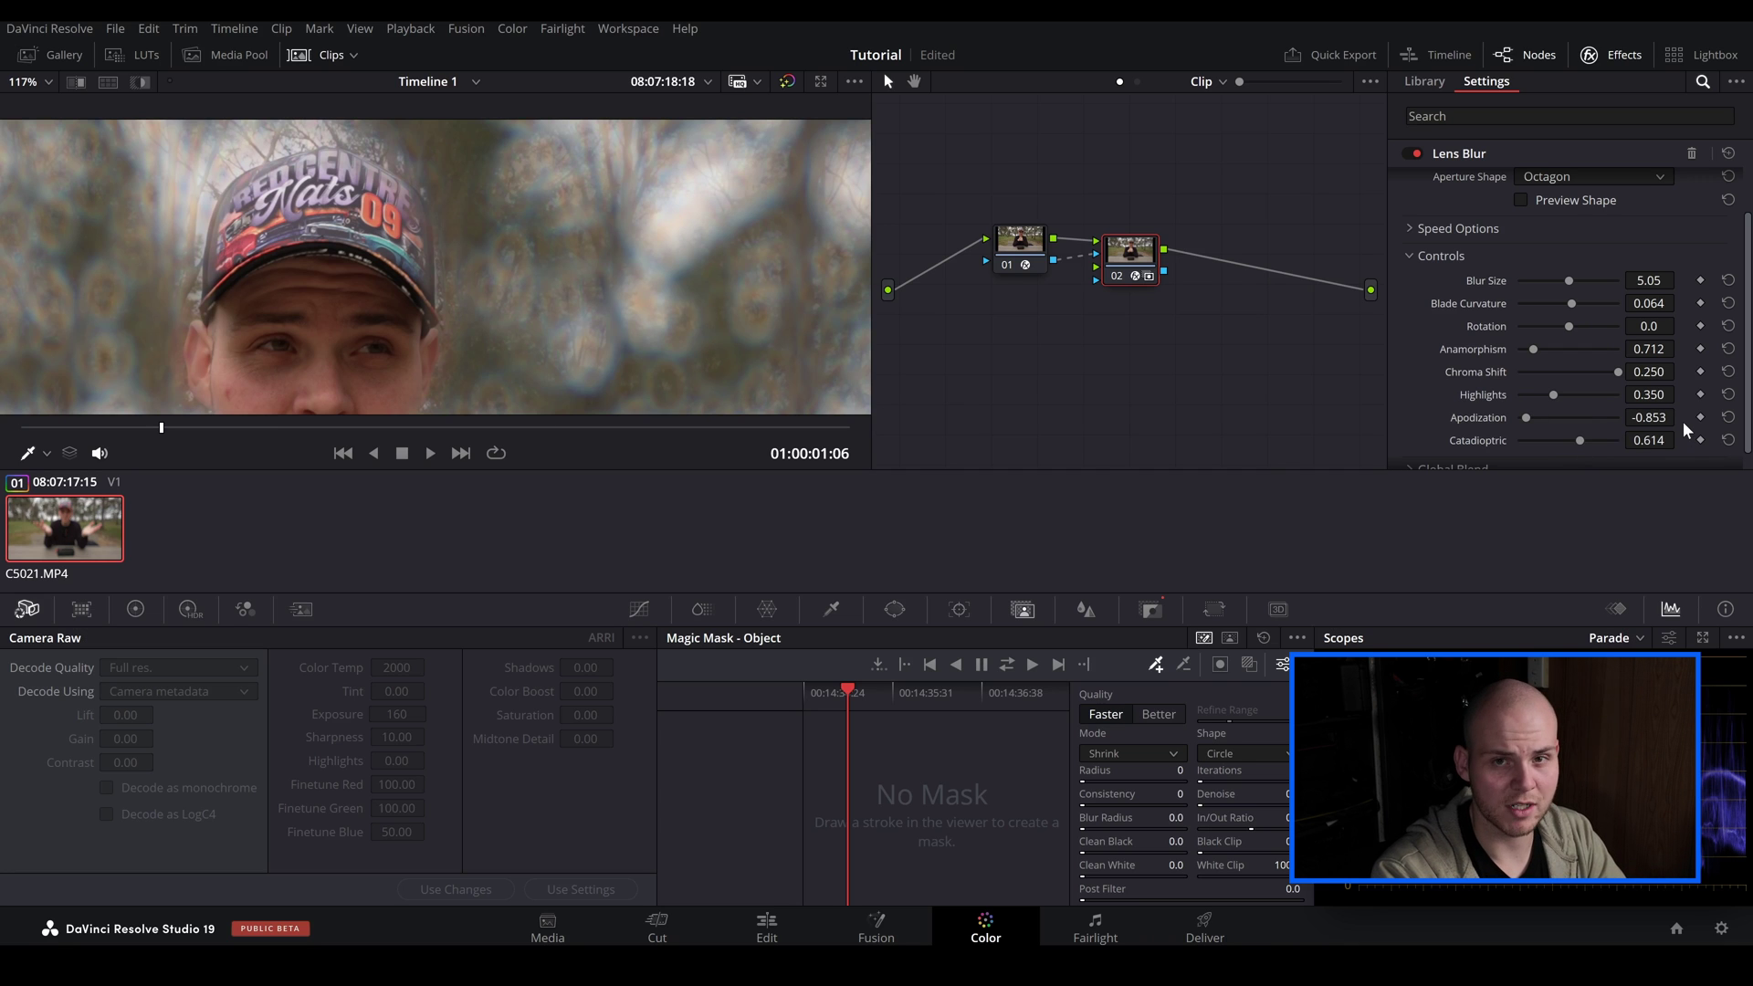
scroll(1683, 419, "down", 1)
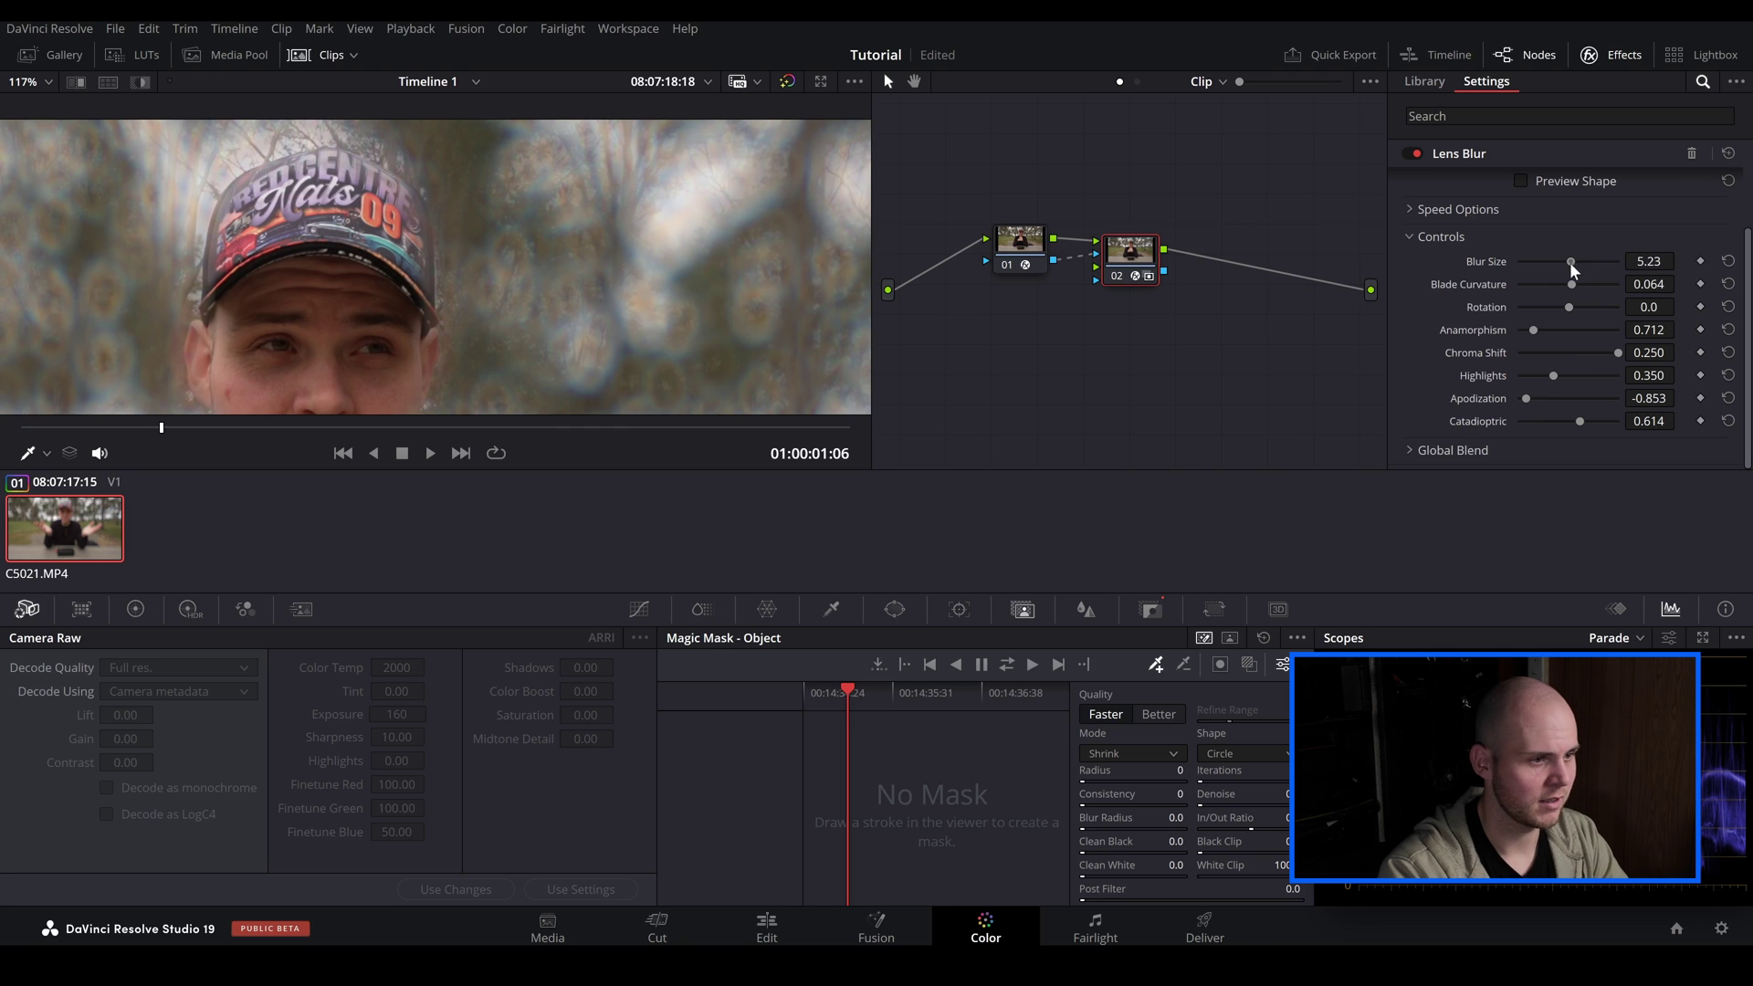
left_click_drag(1569, 261, 1541, 261)
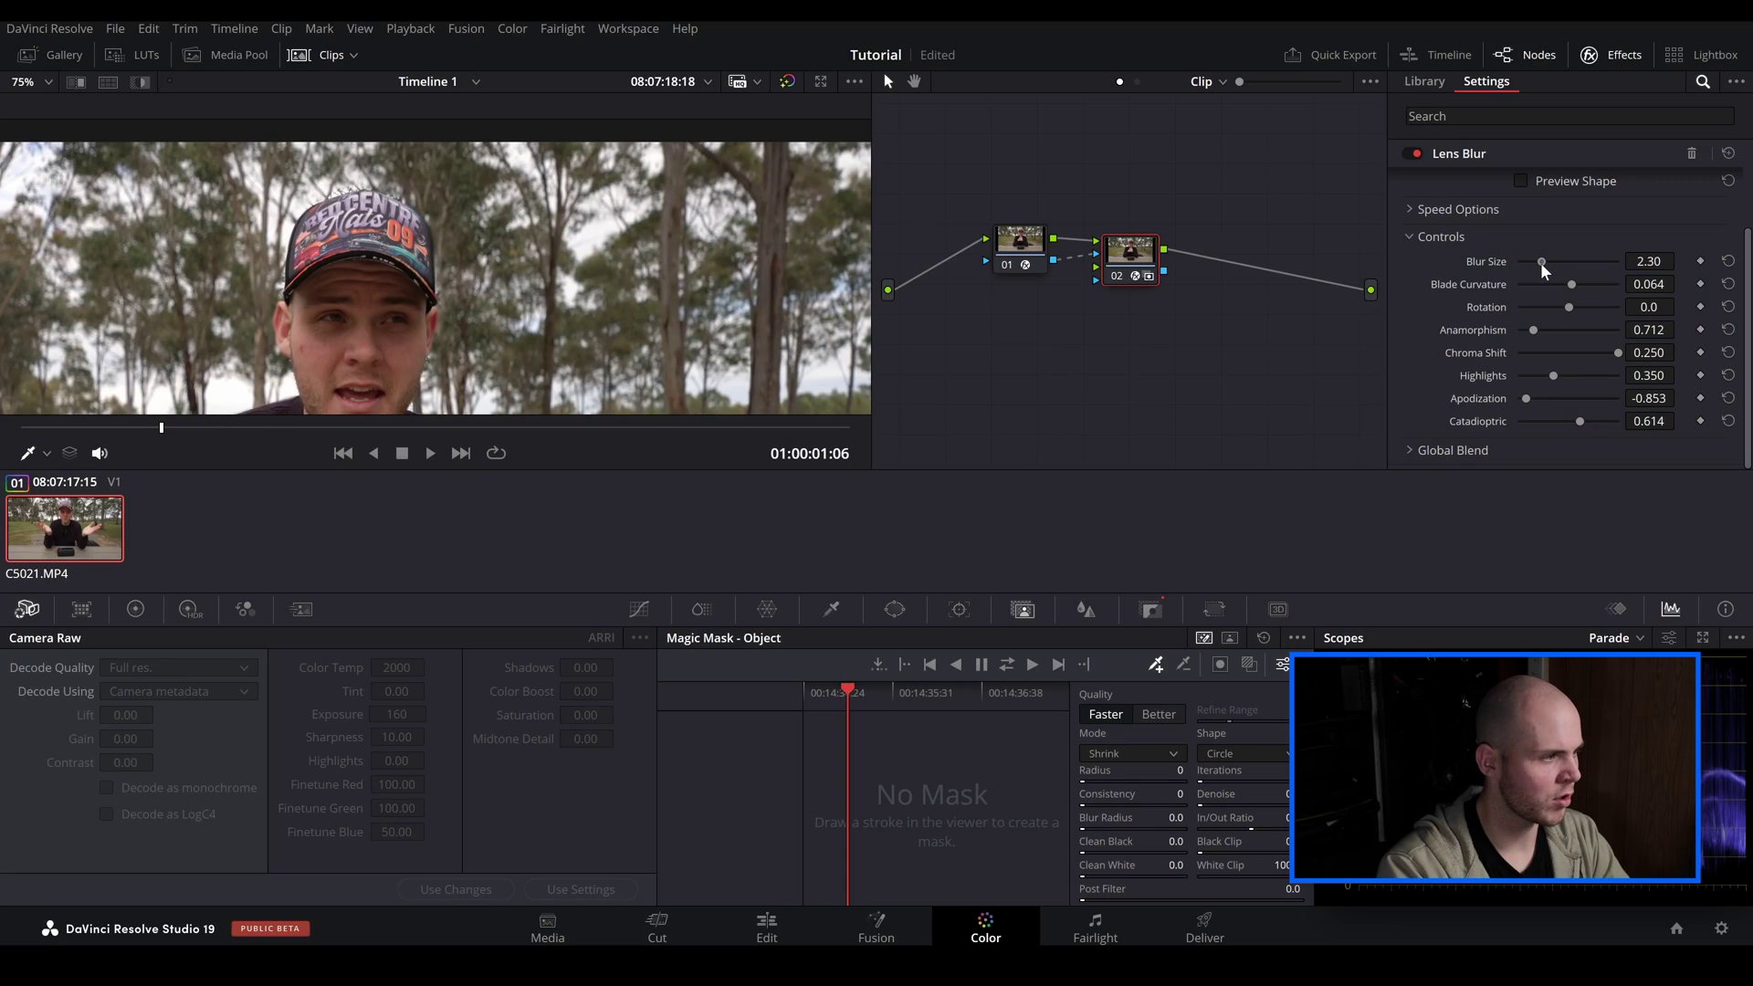
Set the Lens Blur size to 3.76 to soften the trees behind the speaker
scroll(536, 271, "down", 2)
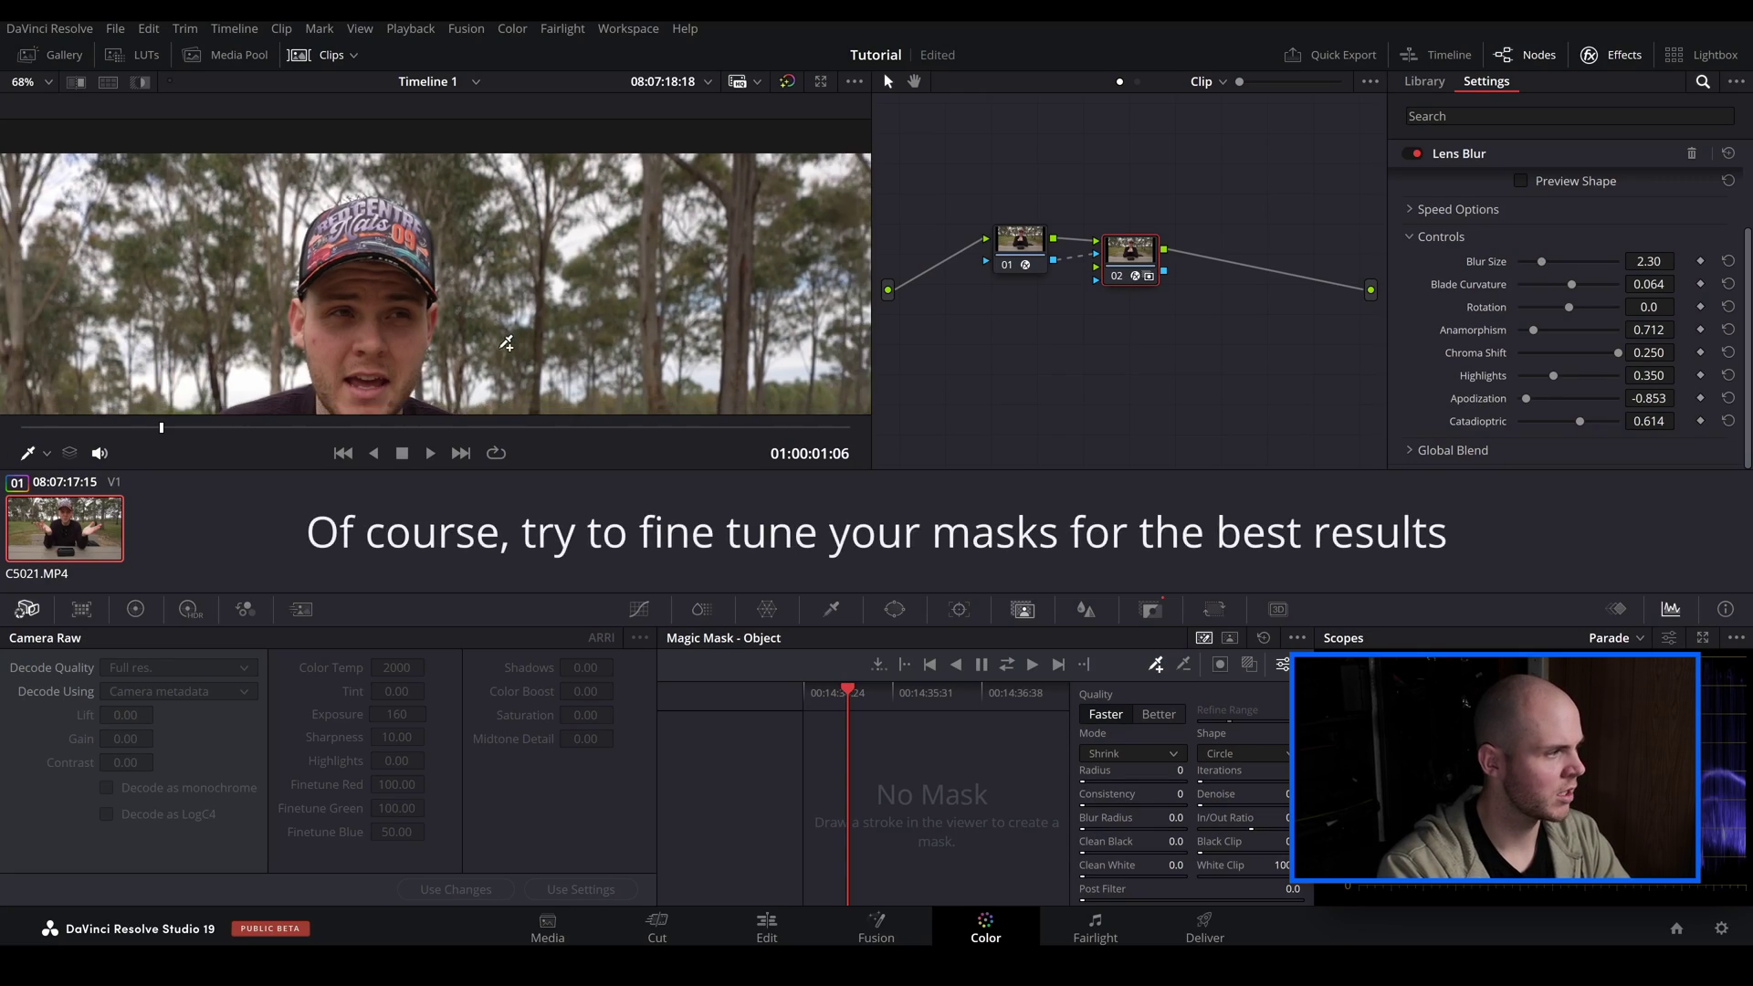
scroll(500, 314, "down", 4)
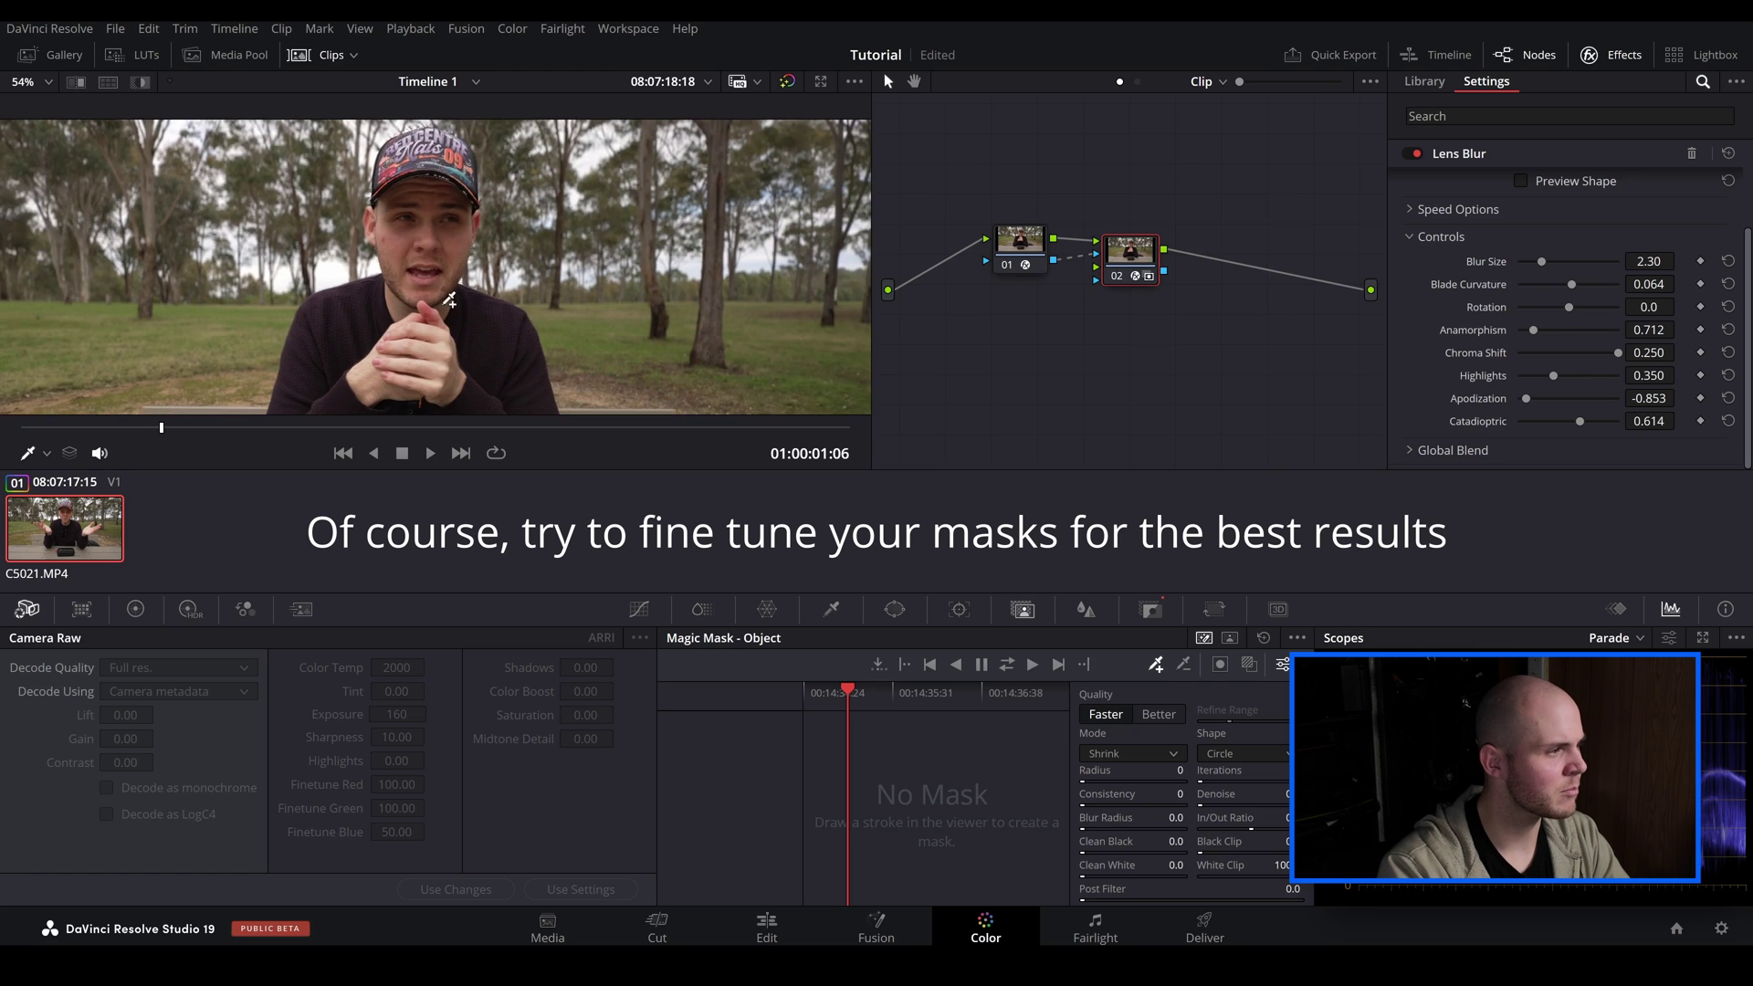
scroll(500, 315, "down", 1)
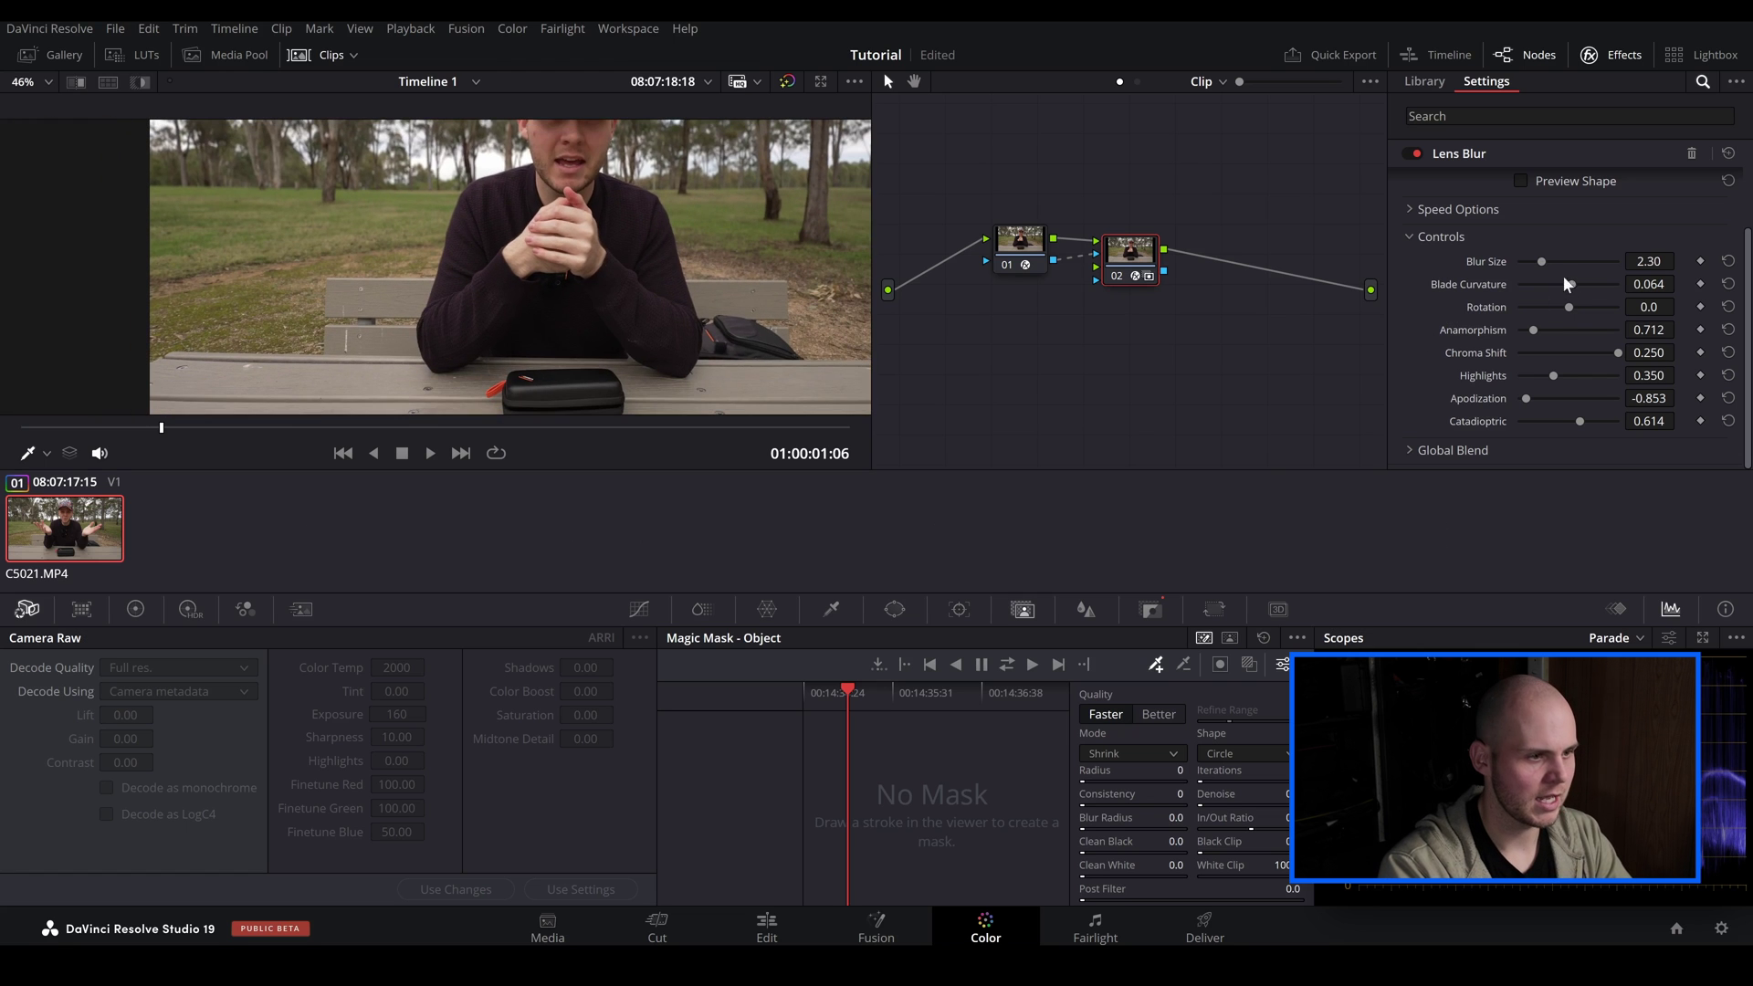
left_click_drag(1543, 267, 1556, 265)
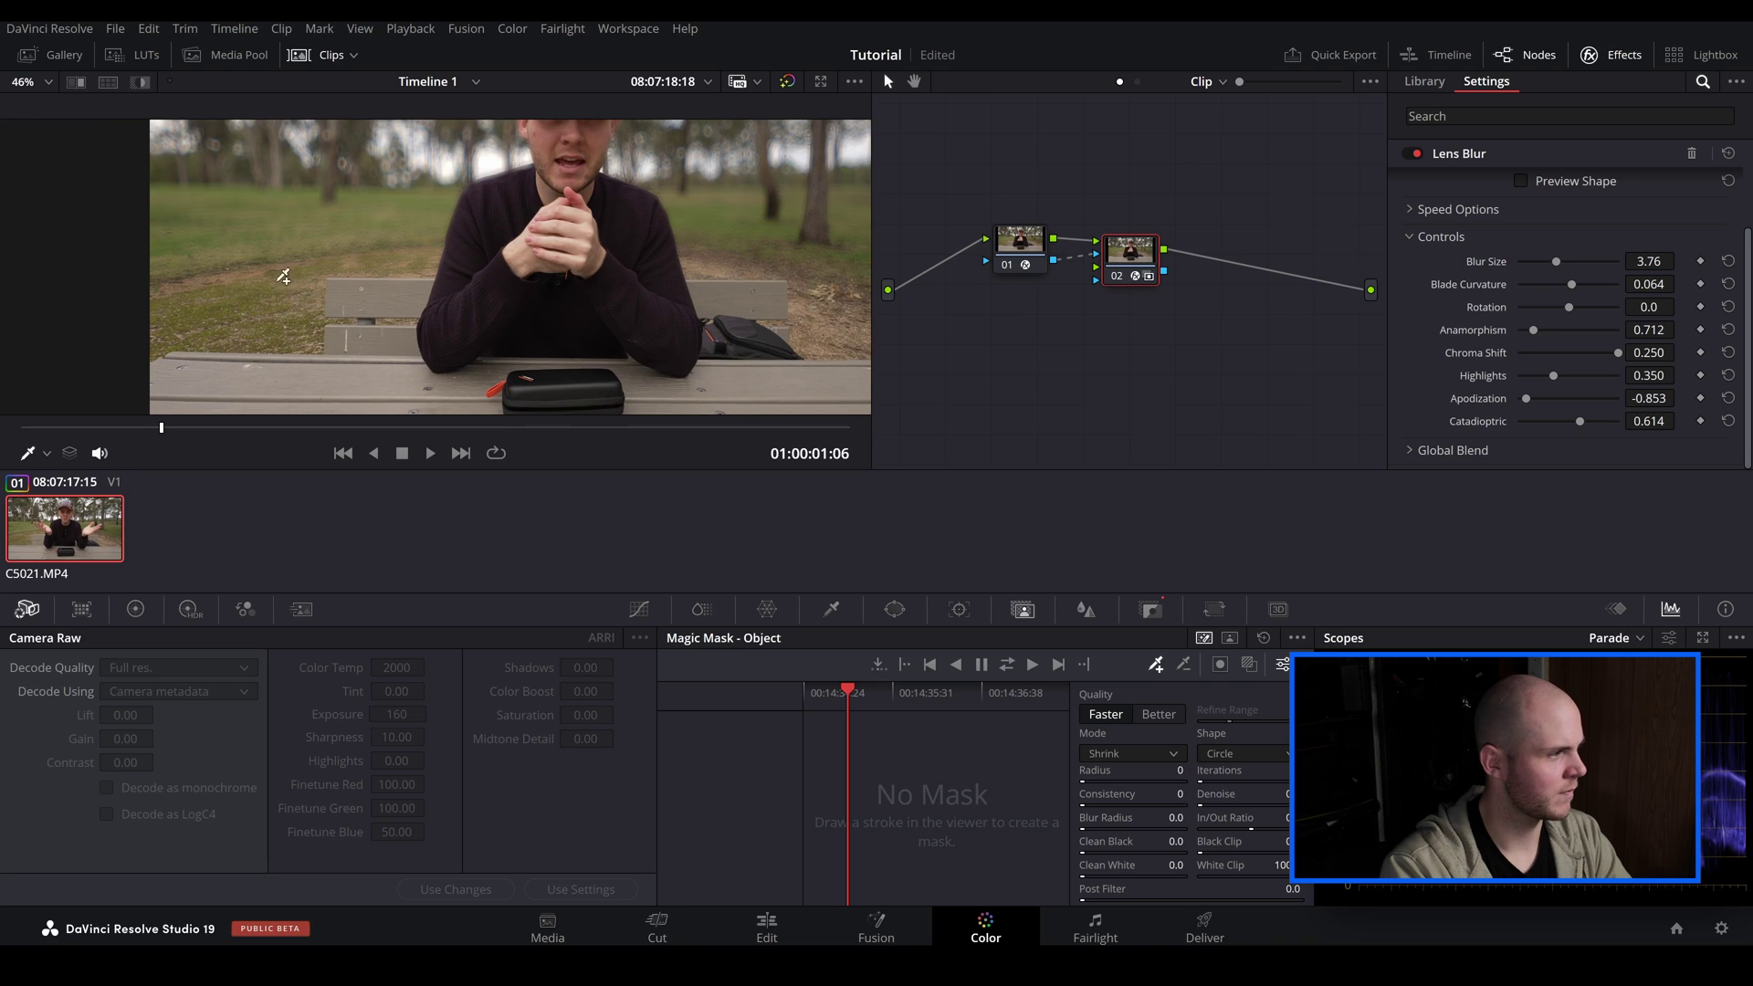